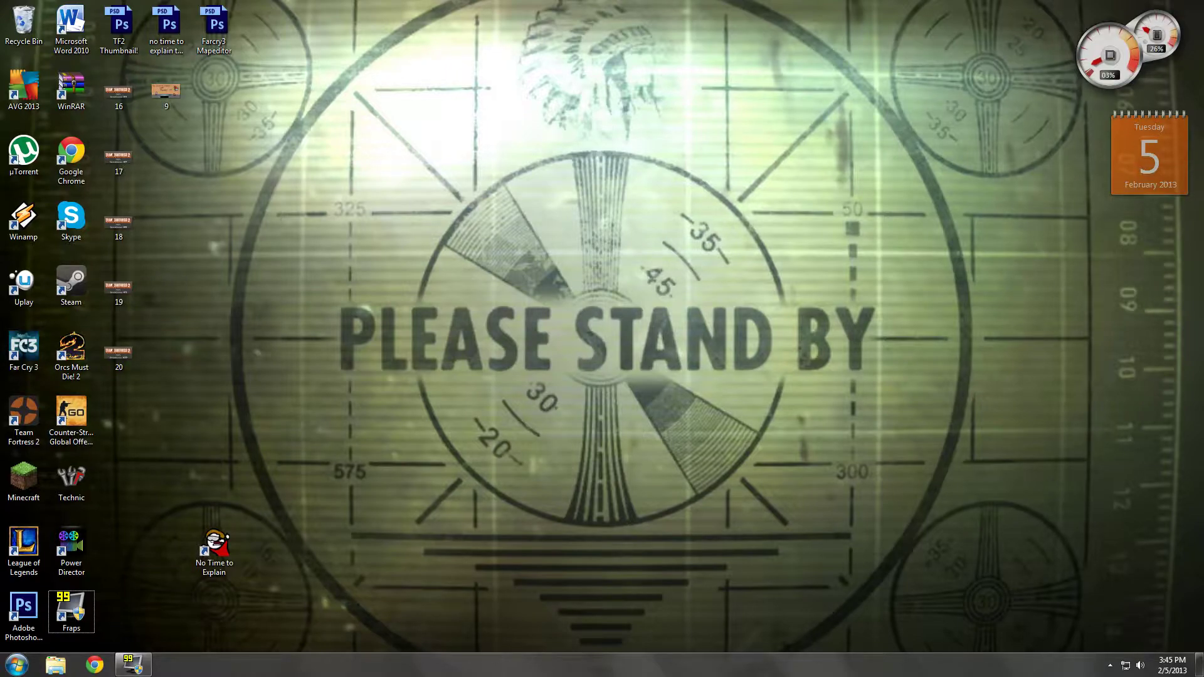
Step: Bring up the Fraps 3.5.3 General settings page on the desktop
{"action": "left_click_drag", "start_coordinate": [474, 211], "coordinate": [717, 463]}
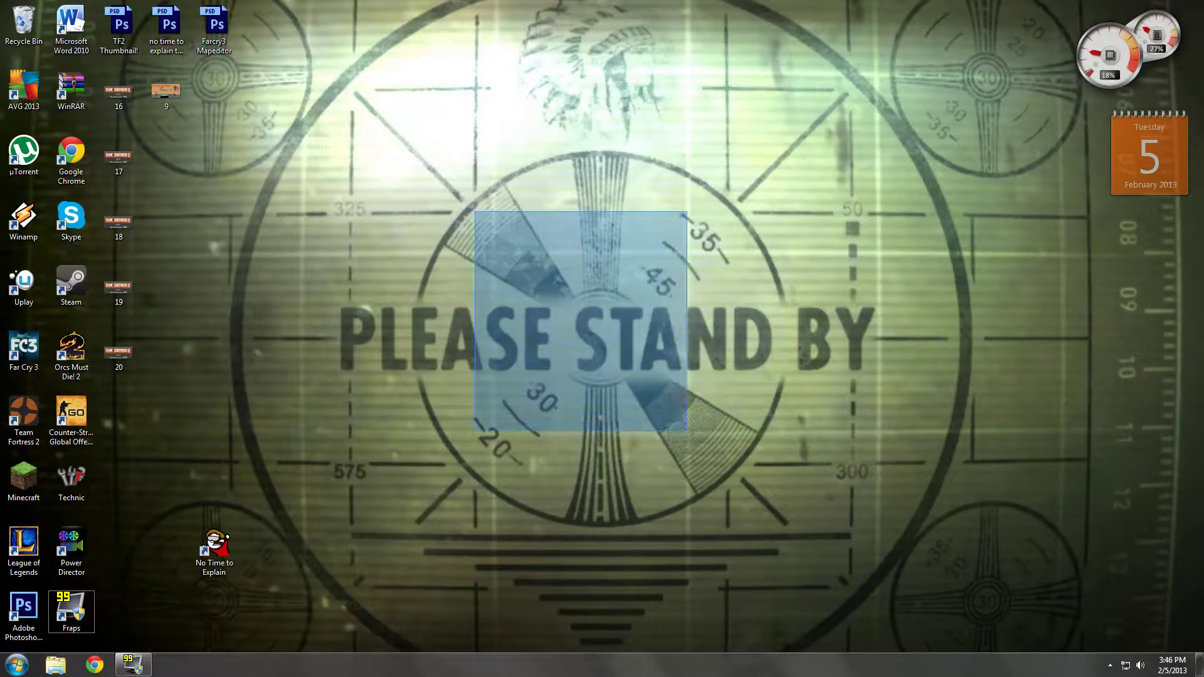
{"action": "left_click_drag", "start_coordinate": [717, 464], "coordinate": [729, 474]}
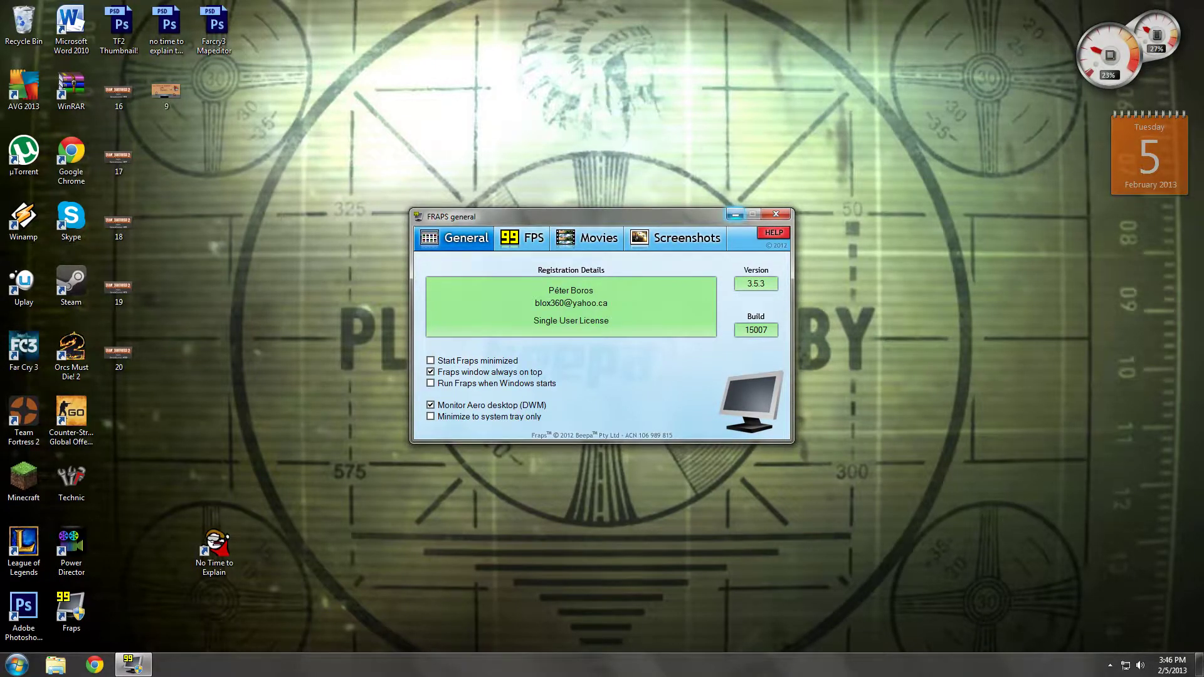
Step: Minimize the Fraps general settings window, leaving Fraps in the taskbar
{"action": "left_click", "coordinate": [735, 214]}
{"action": "left_click", "coordinate": [735, 215]}
{"action": "left_click_drag", "start_coordinate": [473, 209], "coordinate": [731, 467]}
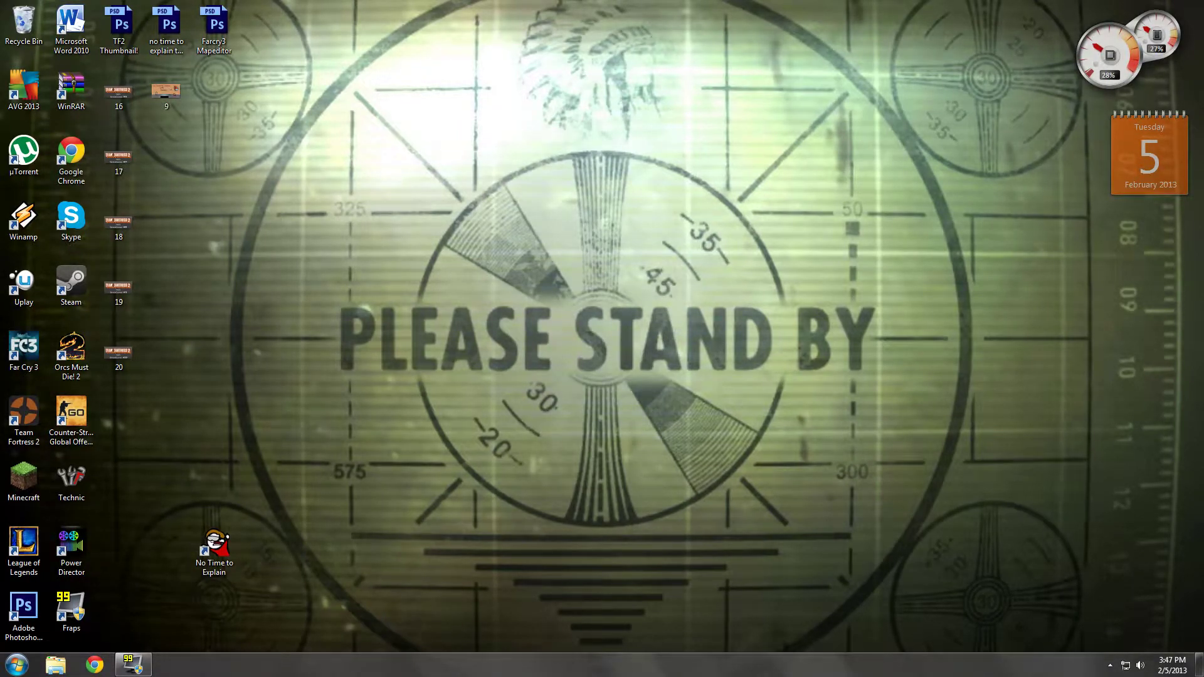
Step: Cycle through the open windows in the Win+Tab Flip 3D stack
{"action": "key", "text": "super+Tab"}
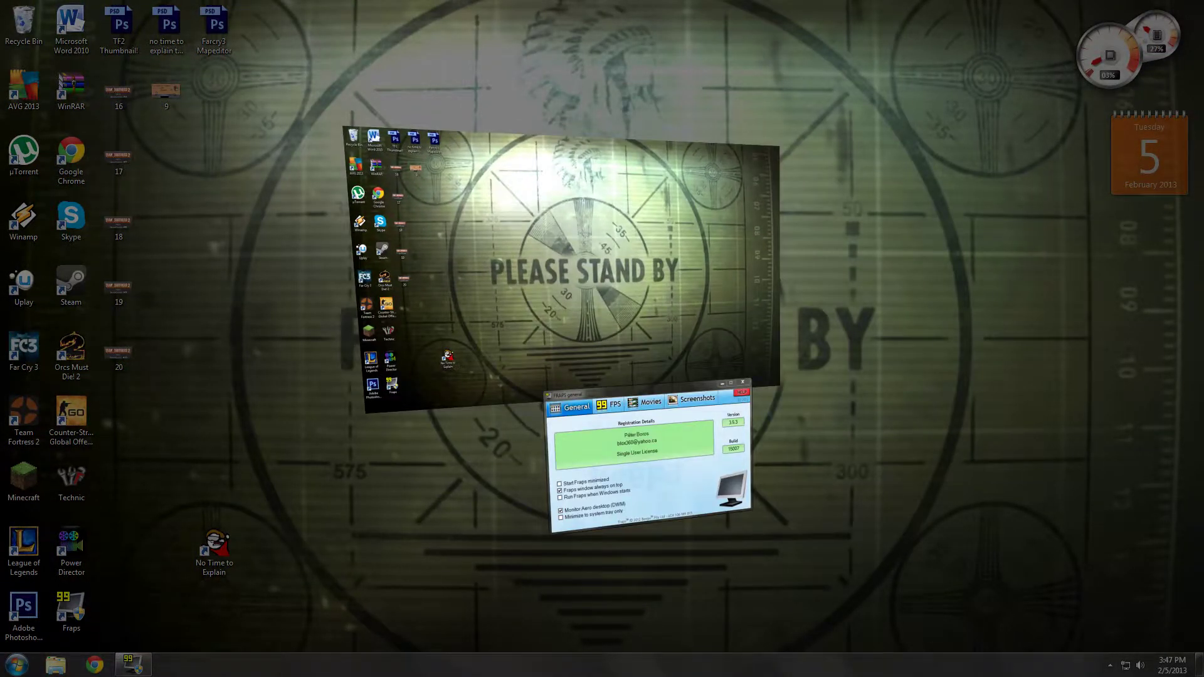
{"action": "key", "text": "super+Tab"}
{"action": "key", "text": "super+Tab"}
{"action": "key", "text": "super+Tab"}
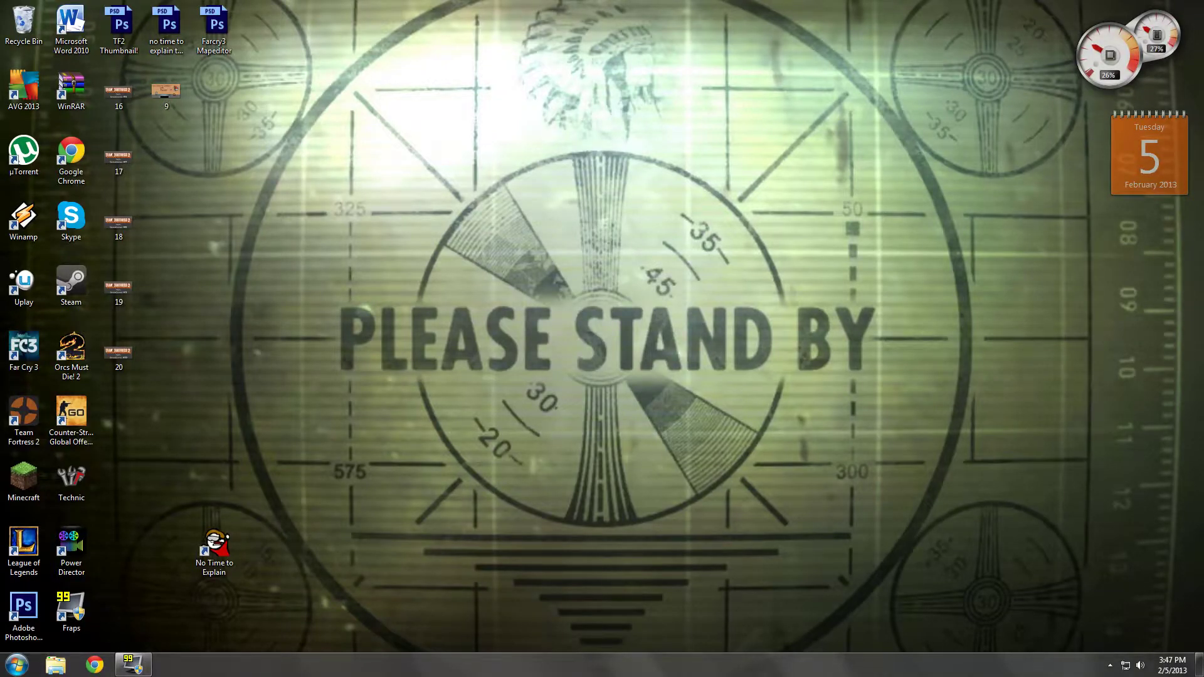
{"action": "key", "text": "super+Tab"}
Step: Open Windows Explorer at the Libraries folder from the taskbar
{"action": "left_click_drag", "start_coordinate": [473, 212], "coordinate": [731, 467]}
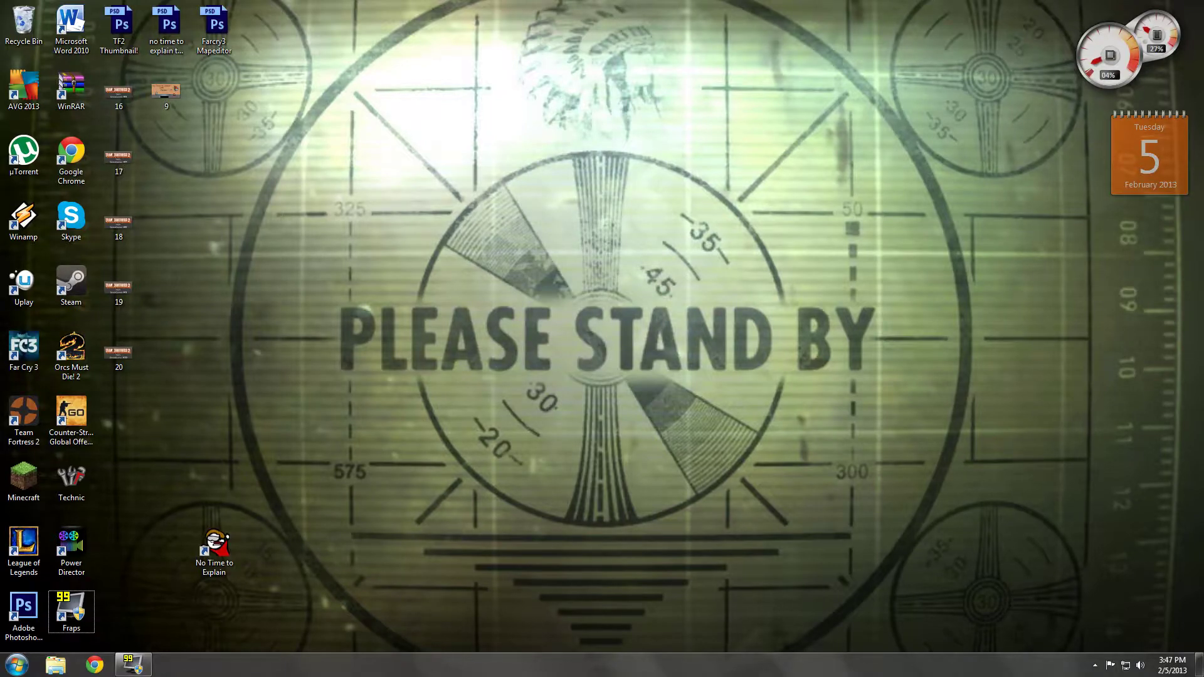
{"action": "left_click_drag", "start_coordinate": [471, 213], "coordinate": [729, 478]}
{"action": "left_click", "coordinate": [133, 665]}
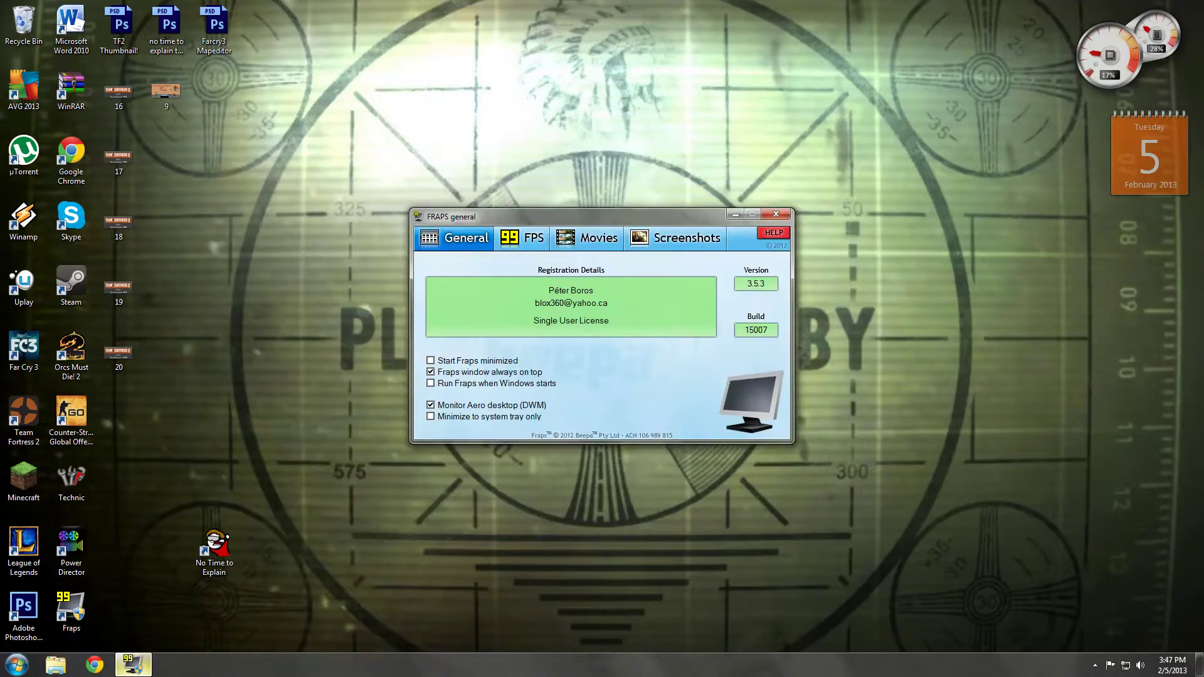
{"action": "left_click", "coordinate": [132, 666]}
{"action": "left_click_drag", "start_coordinate": [474, 212], "coordinate": [727, 477]}
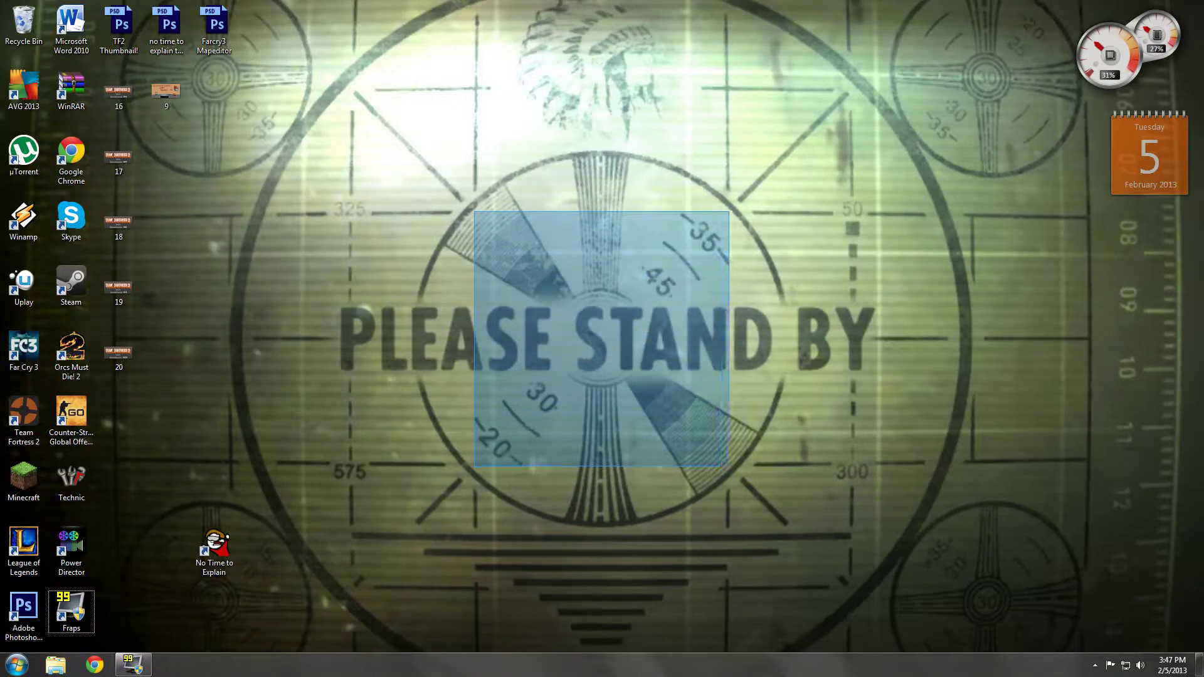
{"action": "left_click_drag", "start_coordinate": [726, 477], "coordinate": [719, 467]}
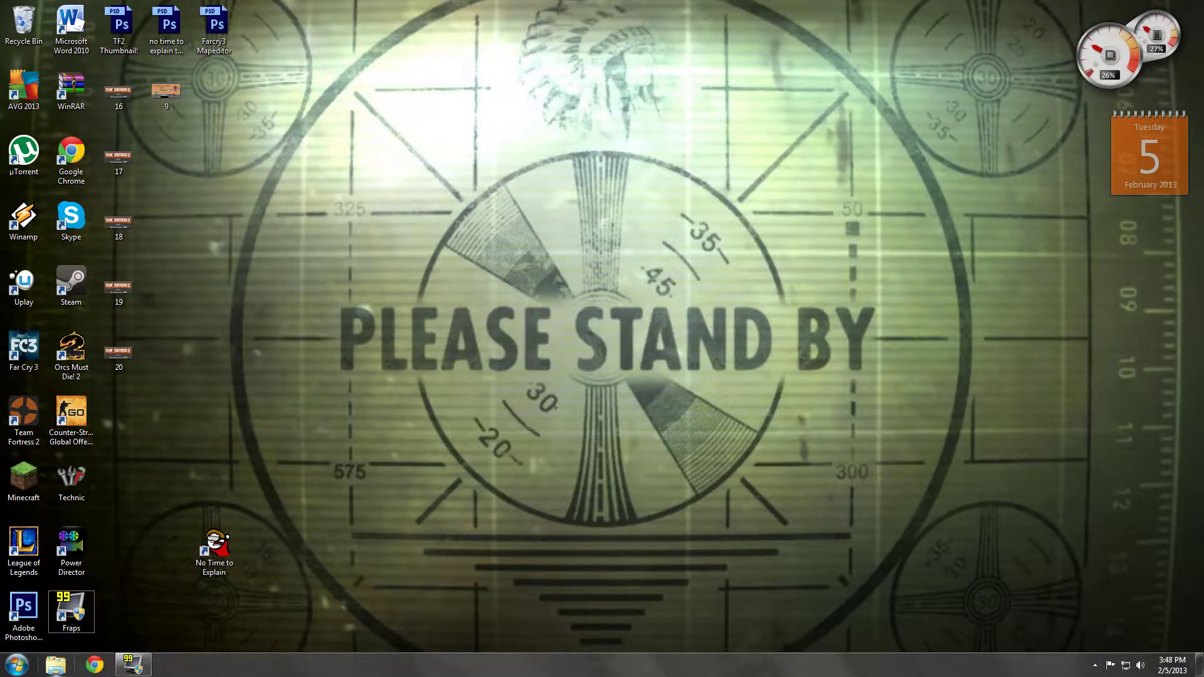
{"action": "left_click", "coordinate": [56, 666]}
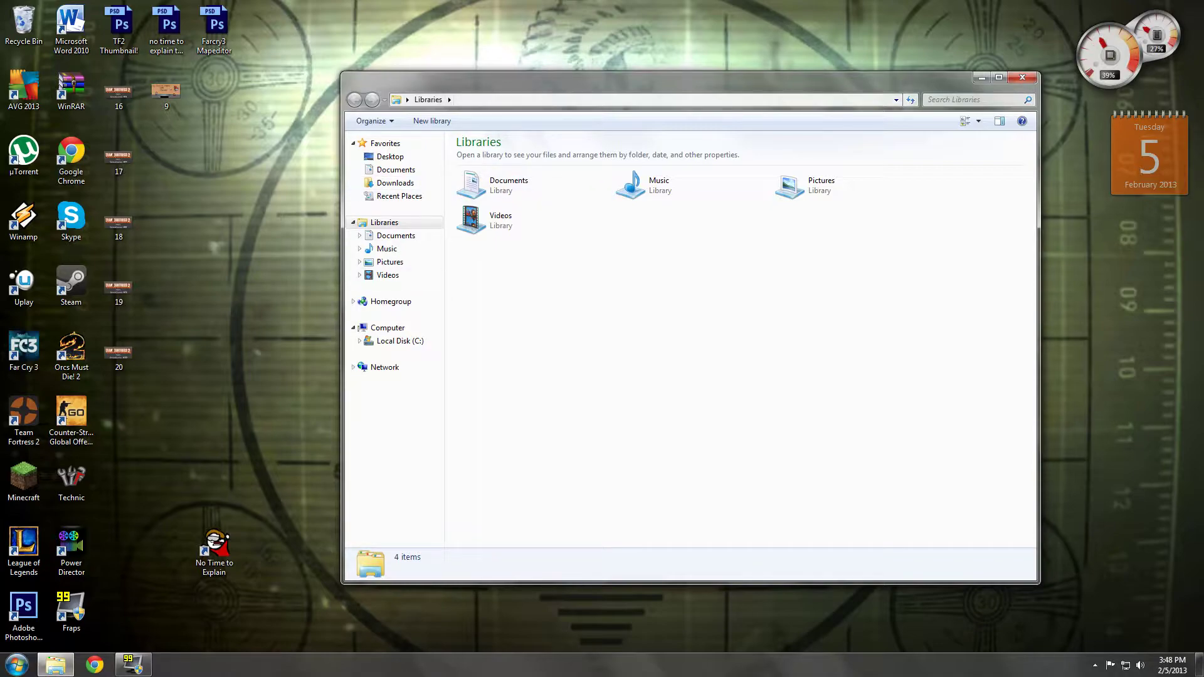
Step: Go from Computer through Local Disk (C:) into Program Files (x86)
{"action": "left_click", "coordinate": [1023, 77]}
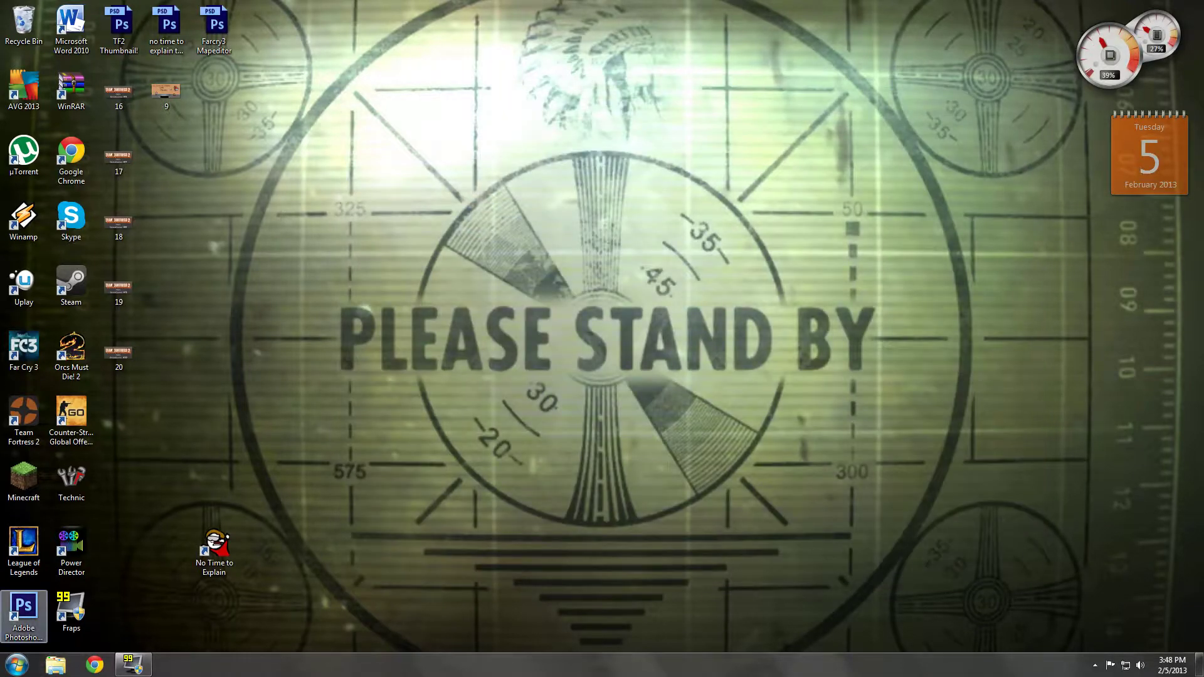
{"action": "left_click", "coordinate": [18, 664]}
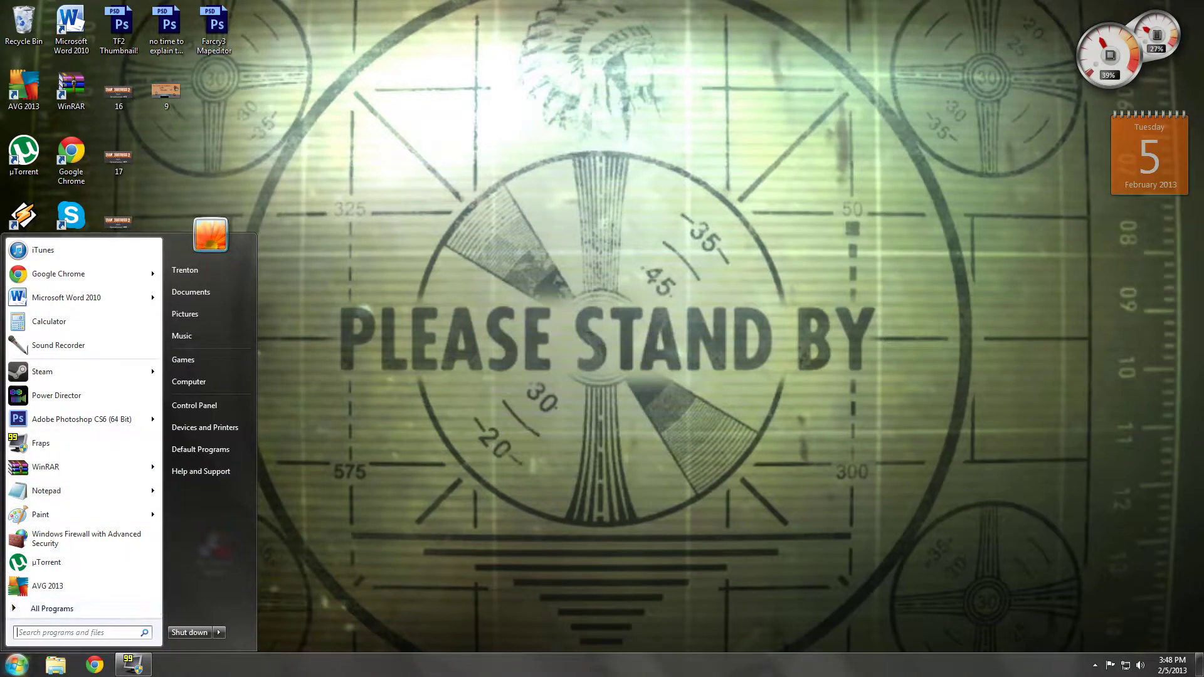
{"action": "left_click", "coordinate": [188, 381]}
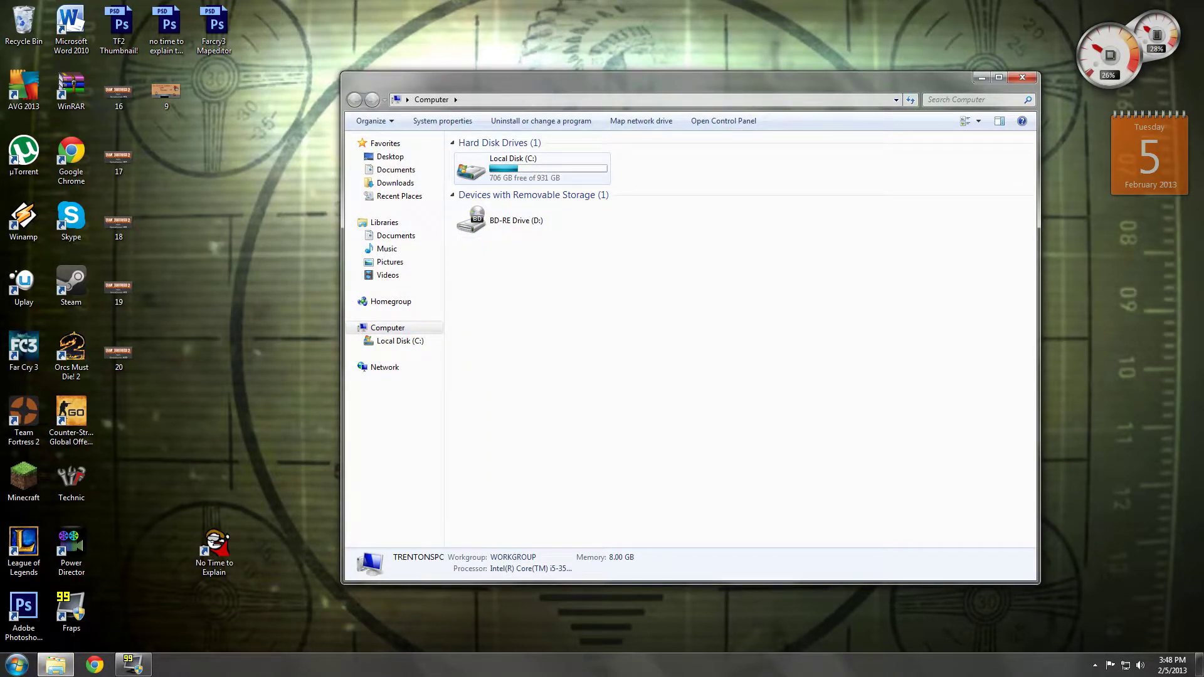
{"action": "double_click", "coordinate": [518, 168]}
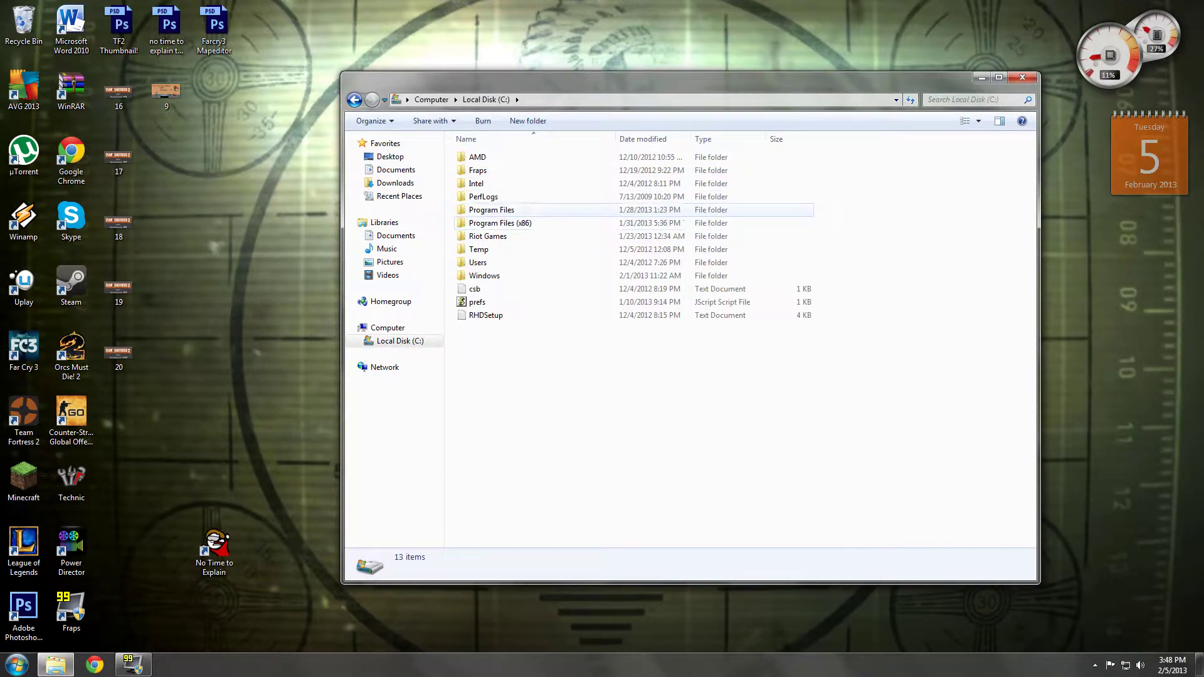
{"action": "left_click", "coordinate": [491, 210]}
{"action": "key", "text": "Down"}
{"action": "key", "text": "Up"}
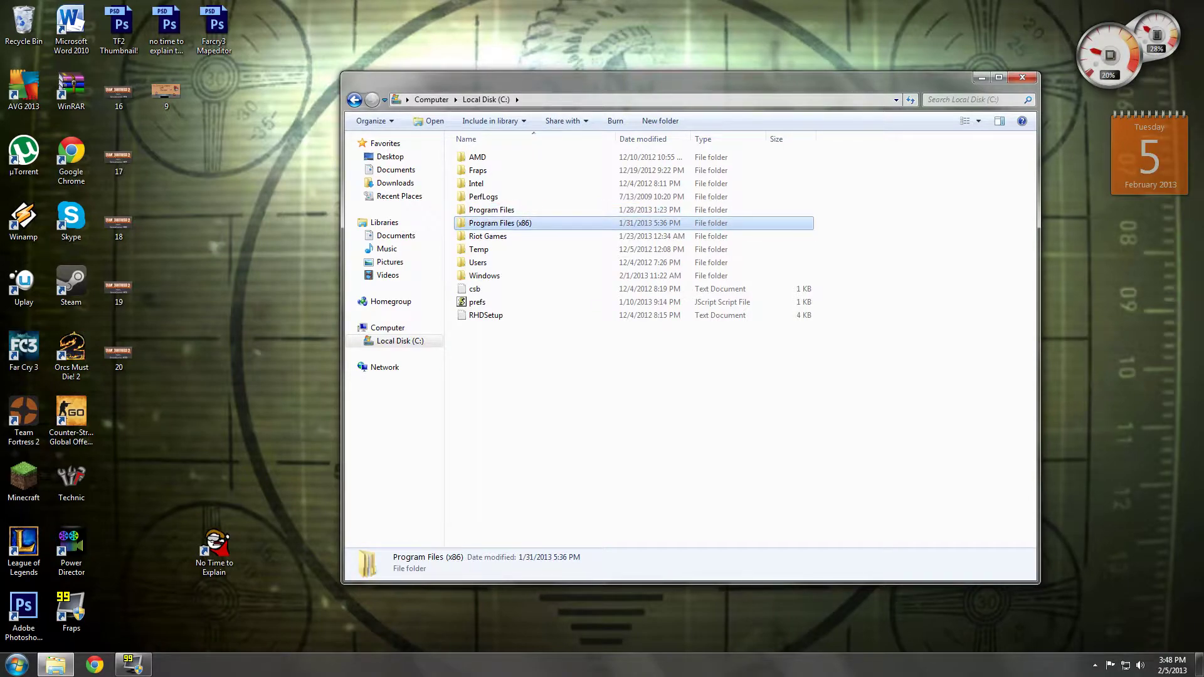
{"action": "key", "text": "Return"}
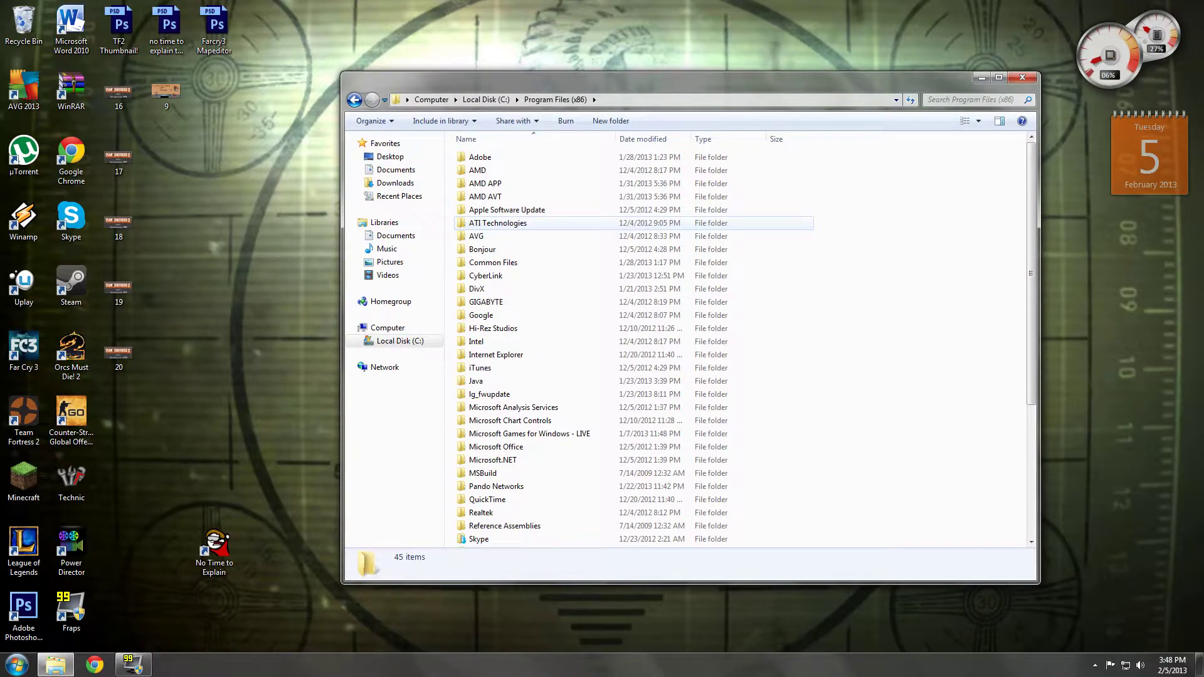
{"action": "scroll", "coordinate": [492, 399], "scroll_direction": "down", "scroll_amount": 5}
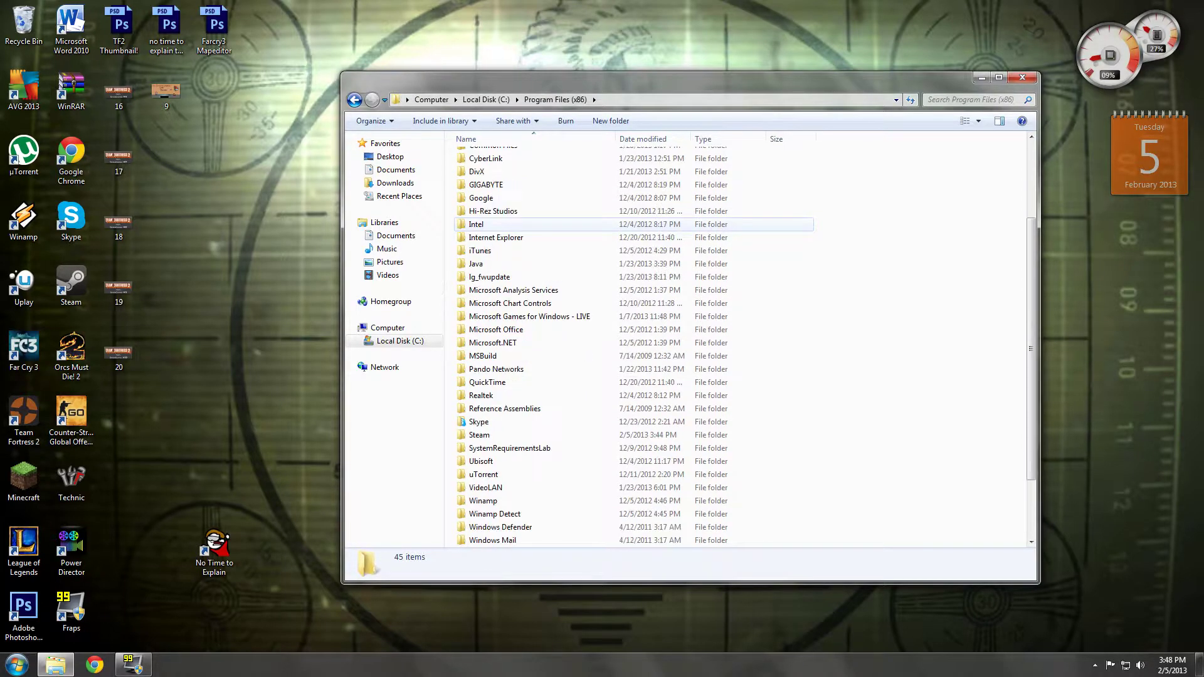
Step: Go into Ubisoft > FarCry 3 > bin and select the FC3Editor program
{"action": "left_click", "coordinate": [484, 383]}
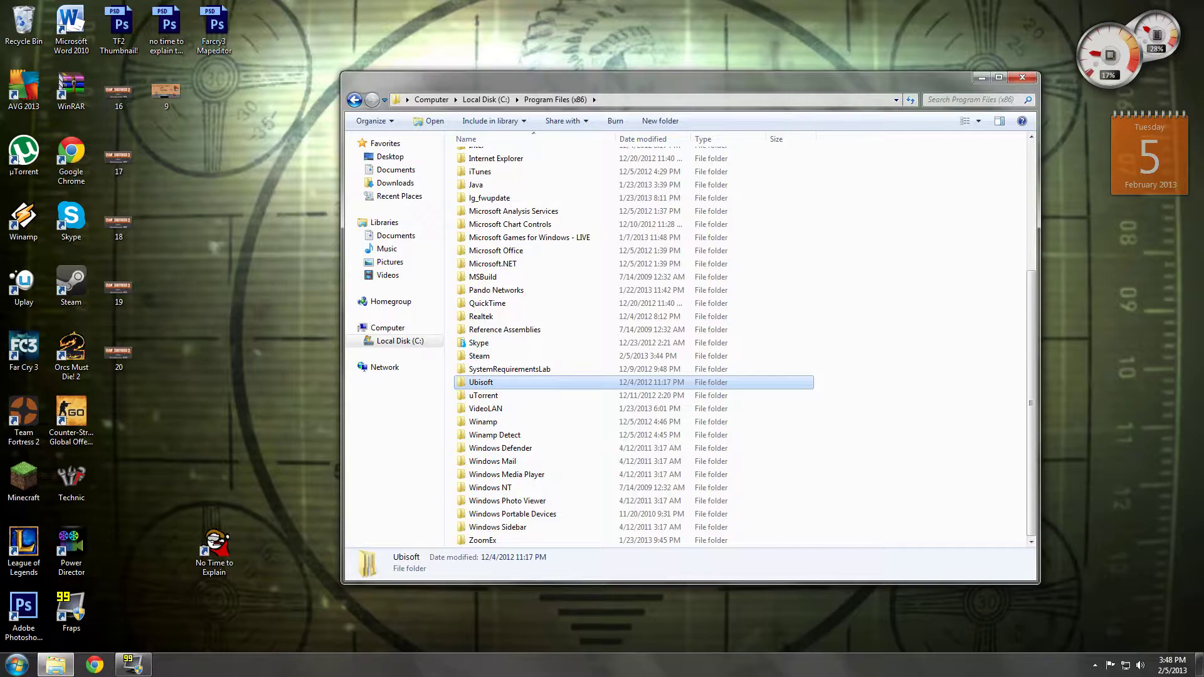
{"action": "double_click", "coordinate": [485, 382]}
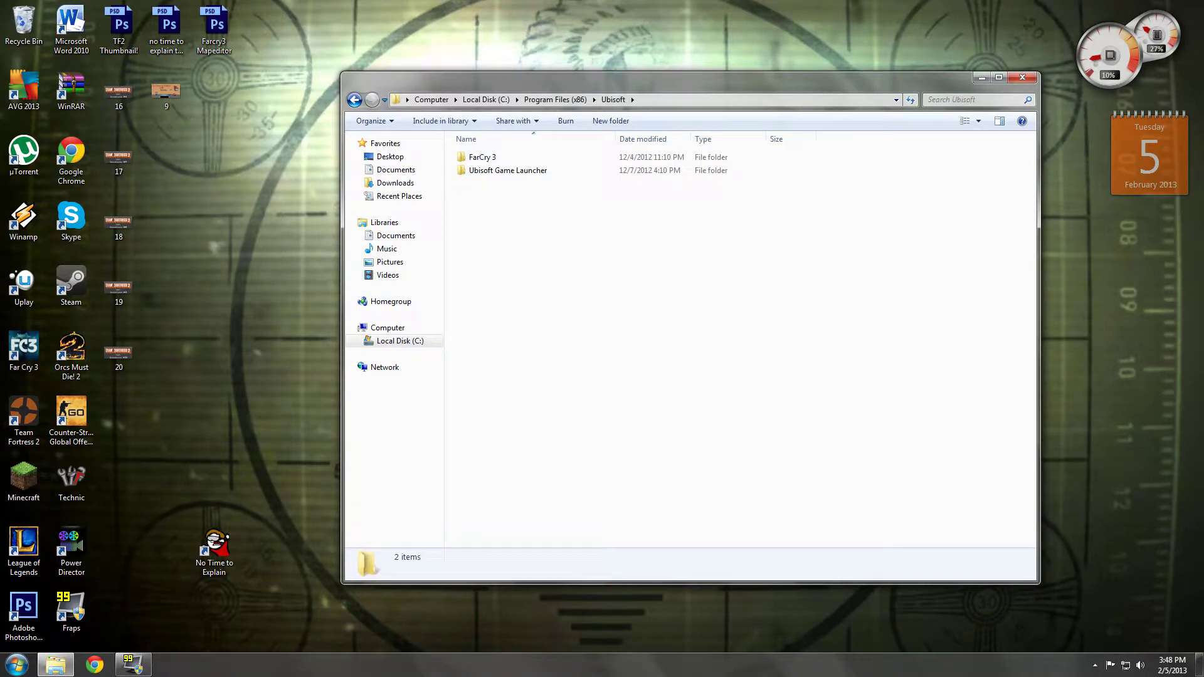
{"action": "double_click", "coordinate": [482, 157]}
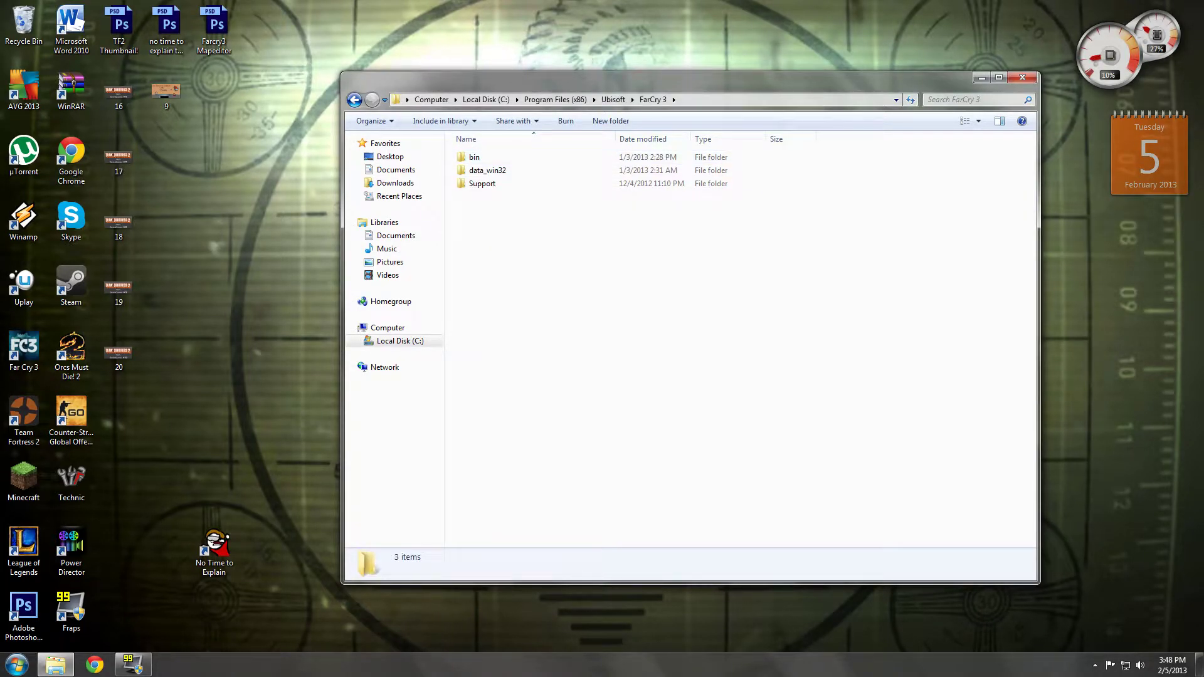
{"action": "key", "text": "BackSpace"}
{"action": "double_click", "coordinate": [482, 157]}
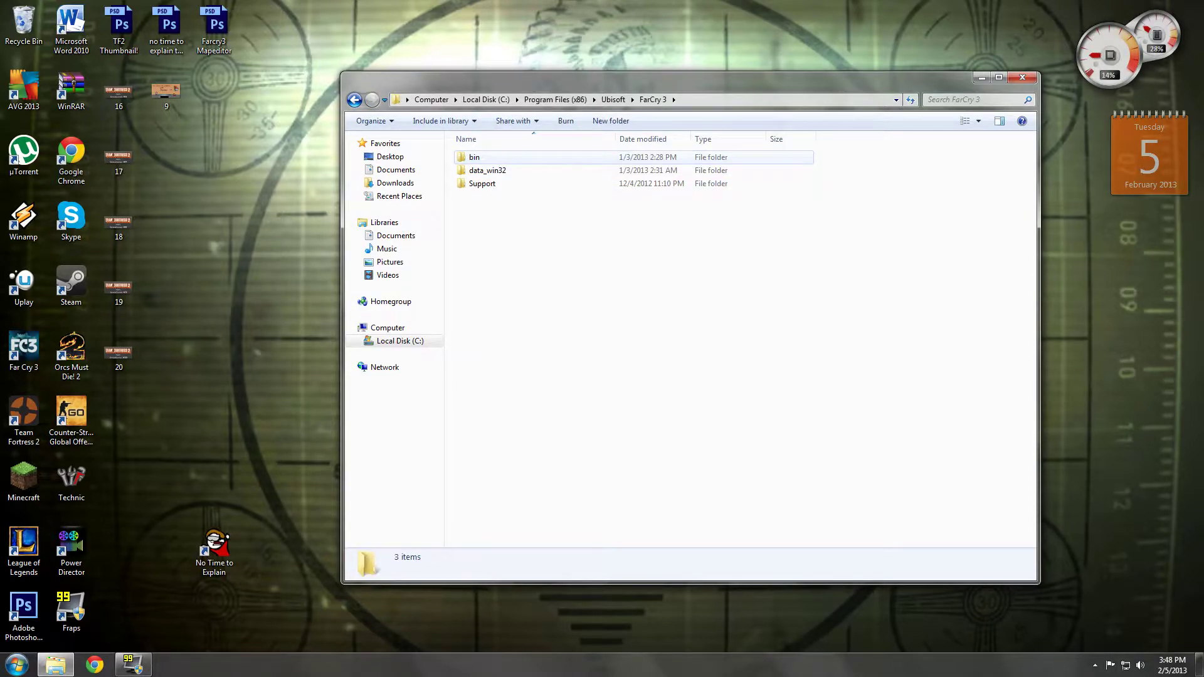
{"action": "key", "text": "Down"}
{"action": "key", "text": "Down"}
{"action": "key", "text": "Up"}
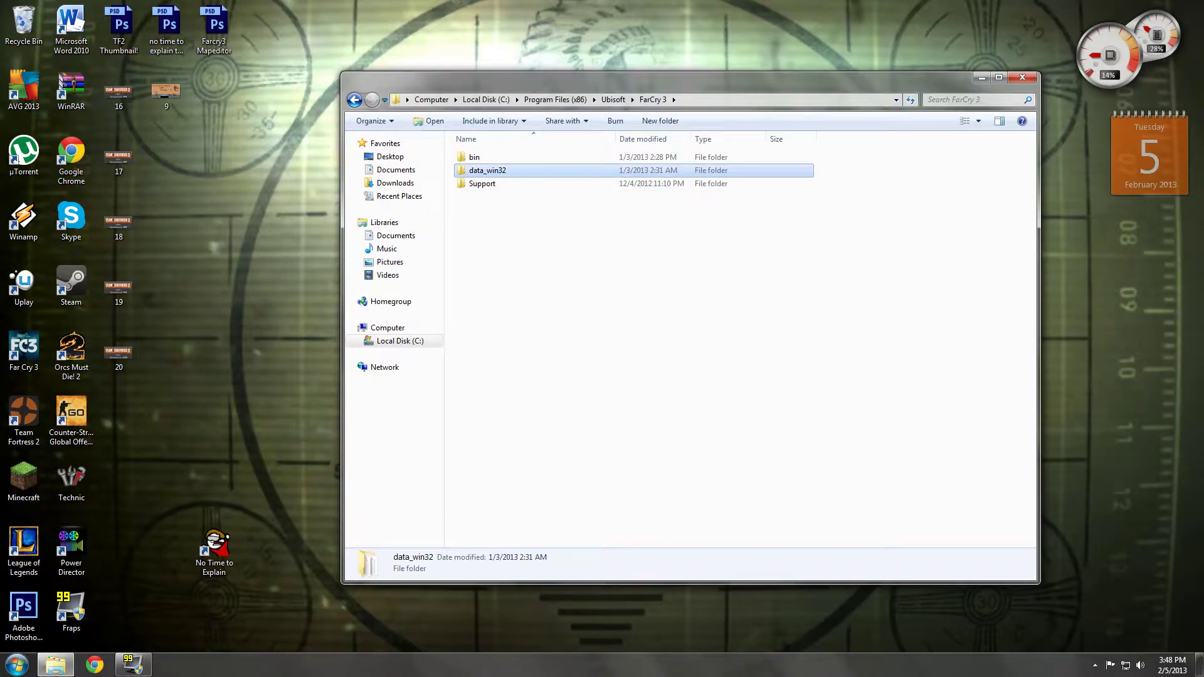
{"action": "key", "text": "Down"}
{"action": "double_click", "coordinate": [475, 157]}
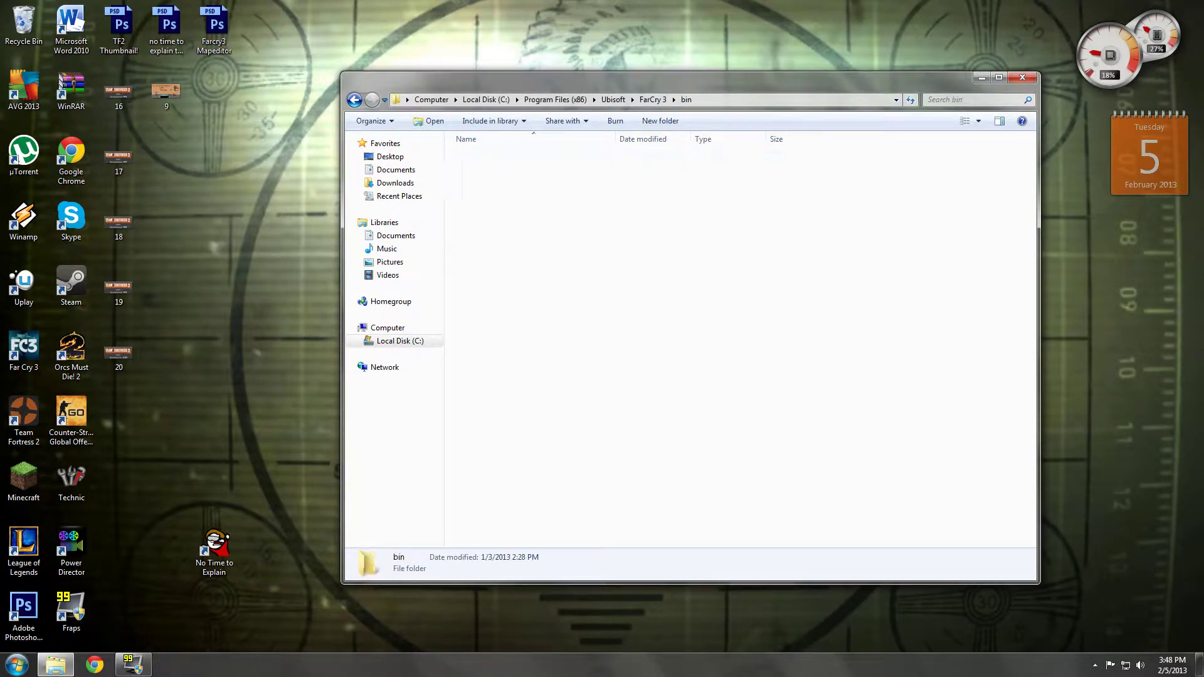
{"action": "left_click", "coordinate": [485, 276]}
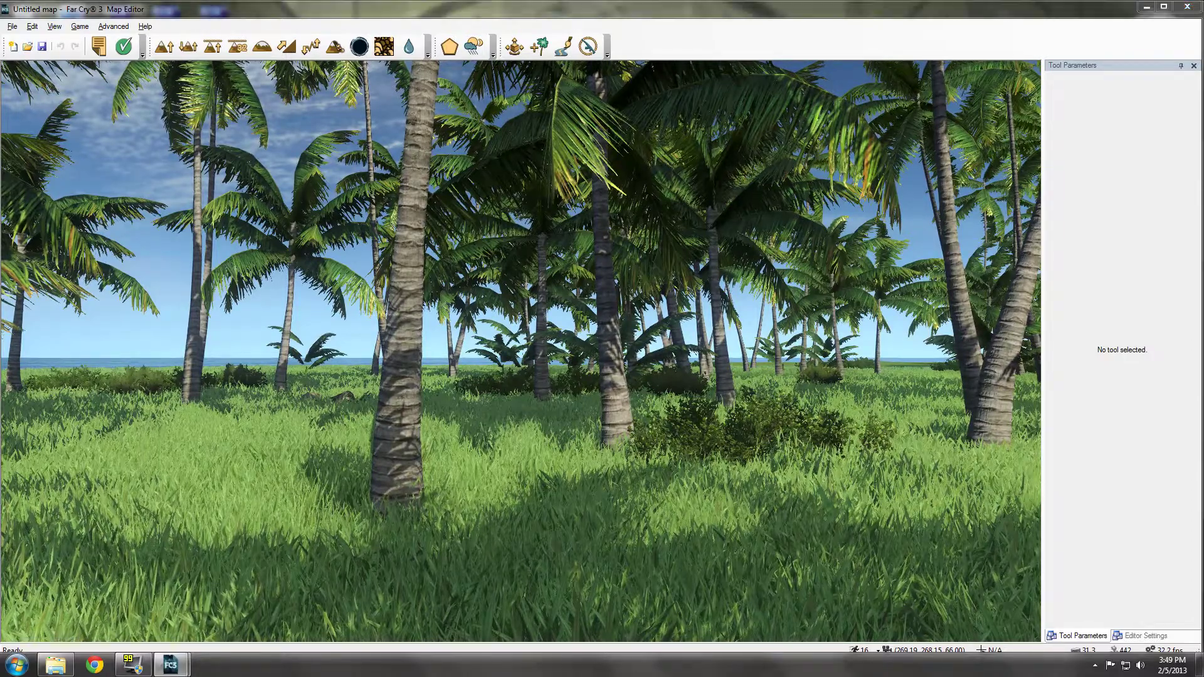
Step: Load Youtube map.fc3map from the My Games folder
{"action": "key", "text": "ctrl+n"}
{"action": "key", "text": "Escape"}
{"action": "key", "text": "ctrl+o"}
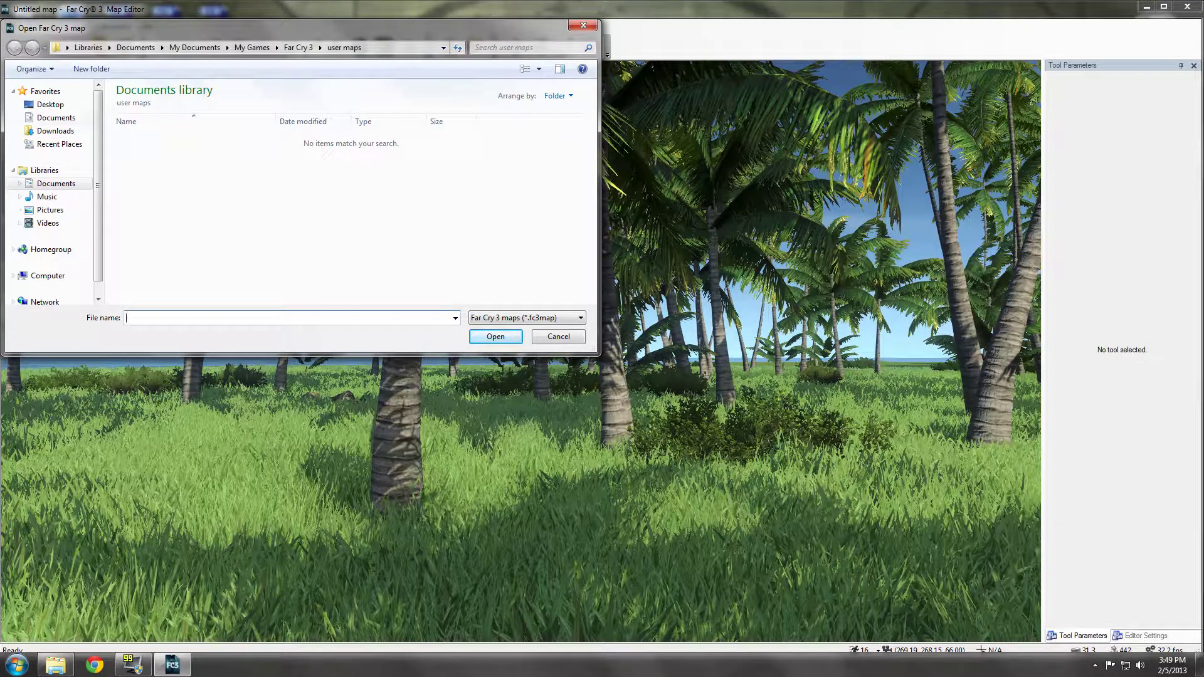
{"action": "double_click", "coordinate": [146, 179]}
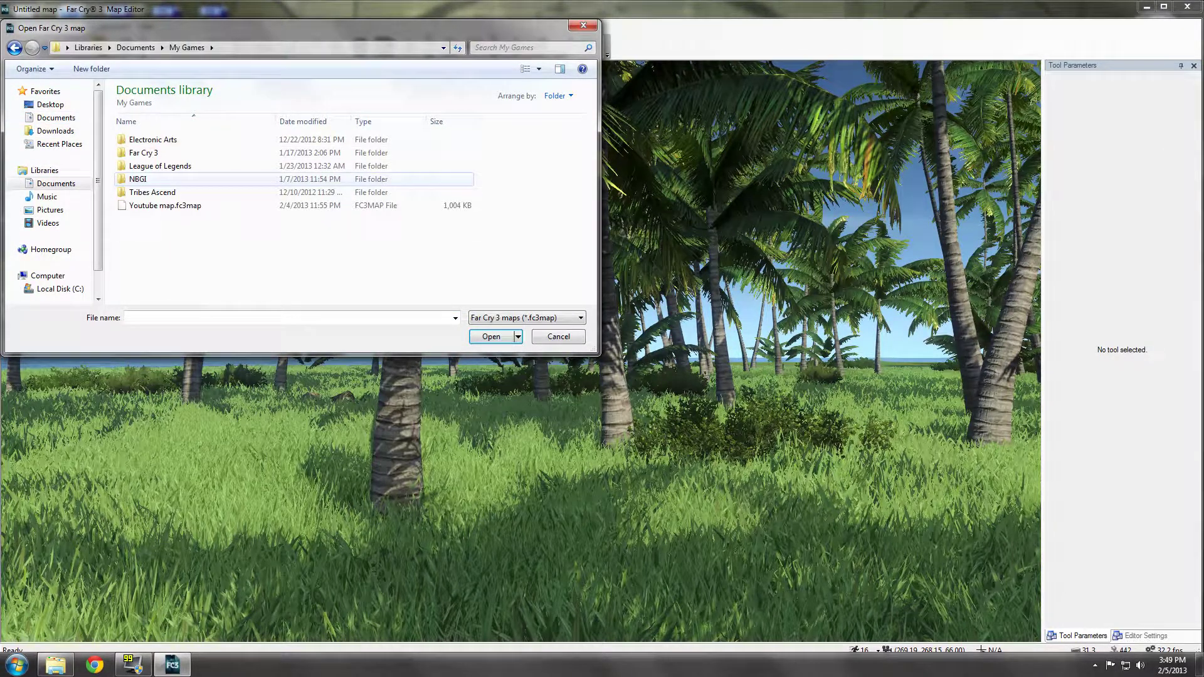
{"action": "double_click", "coordinate": [151, 205]}
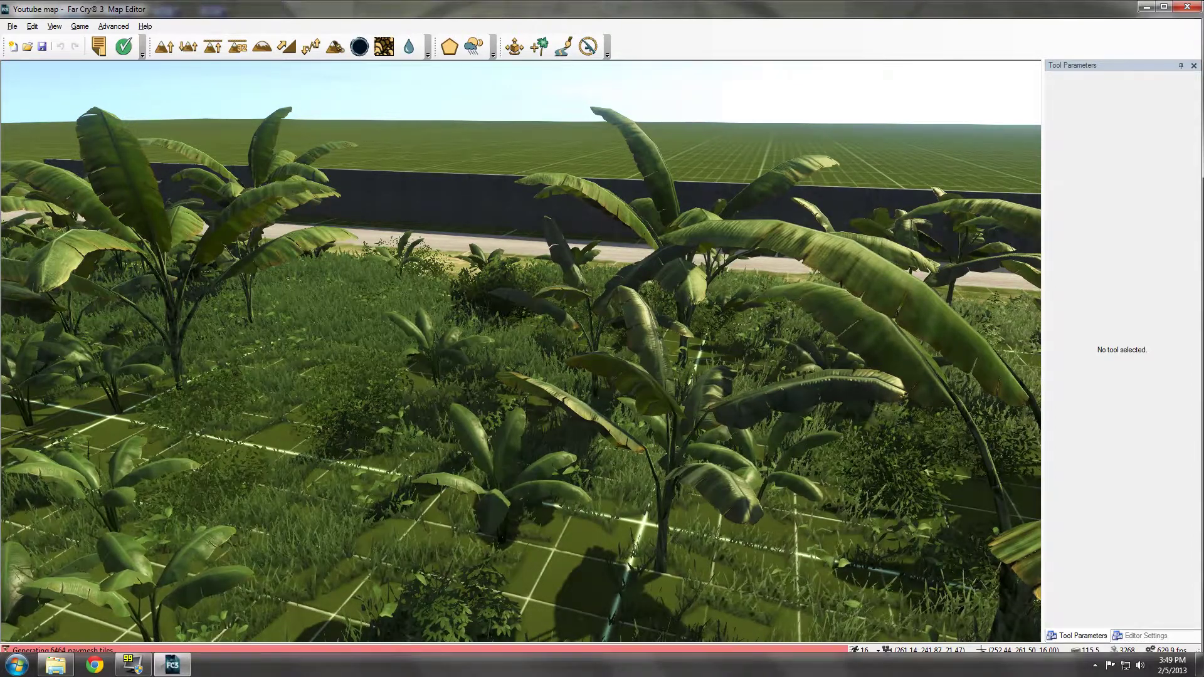
{"action": "key", "text": "w"}
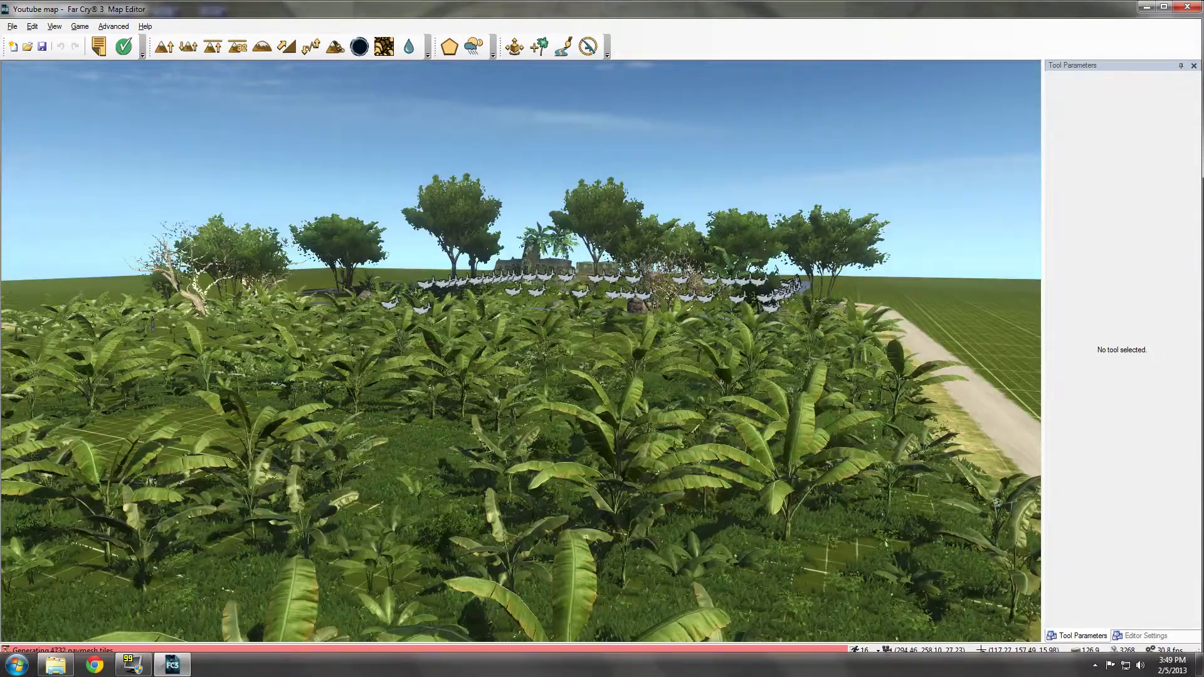
{"action": "key", "text": "w"}
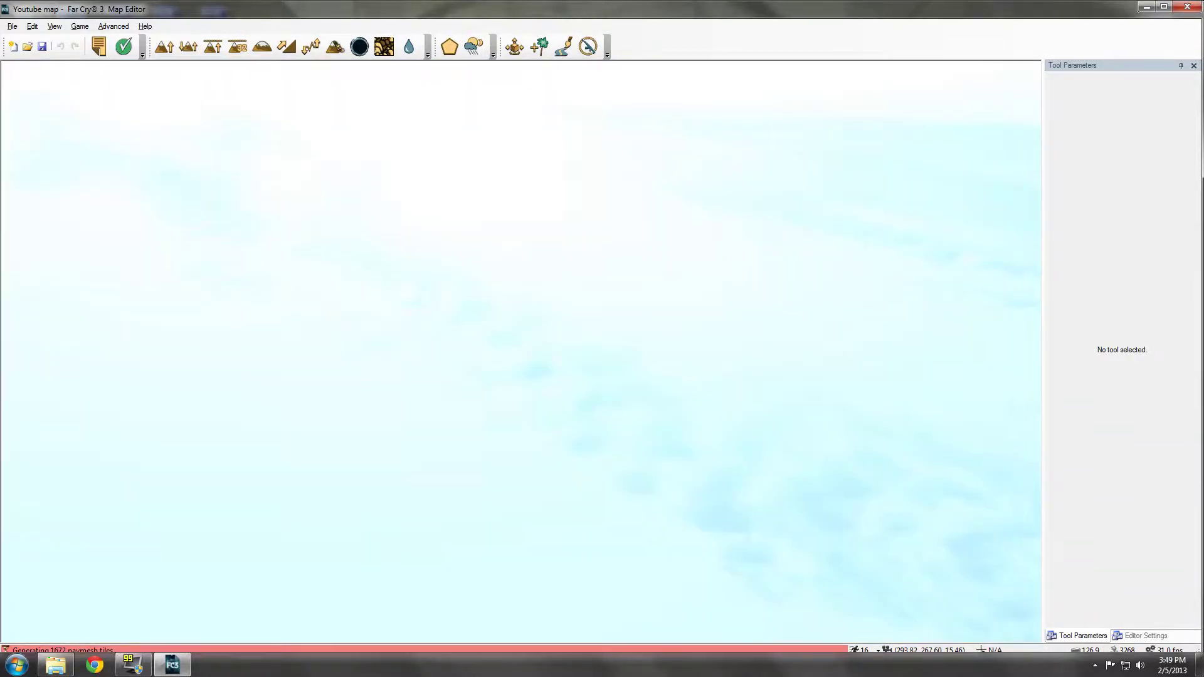
{"action": "right_click_drag", "start_coordinate": [522, 353], "coordinate": [521, 396]}
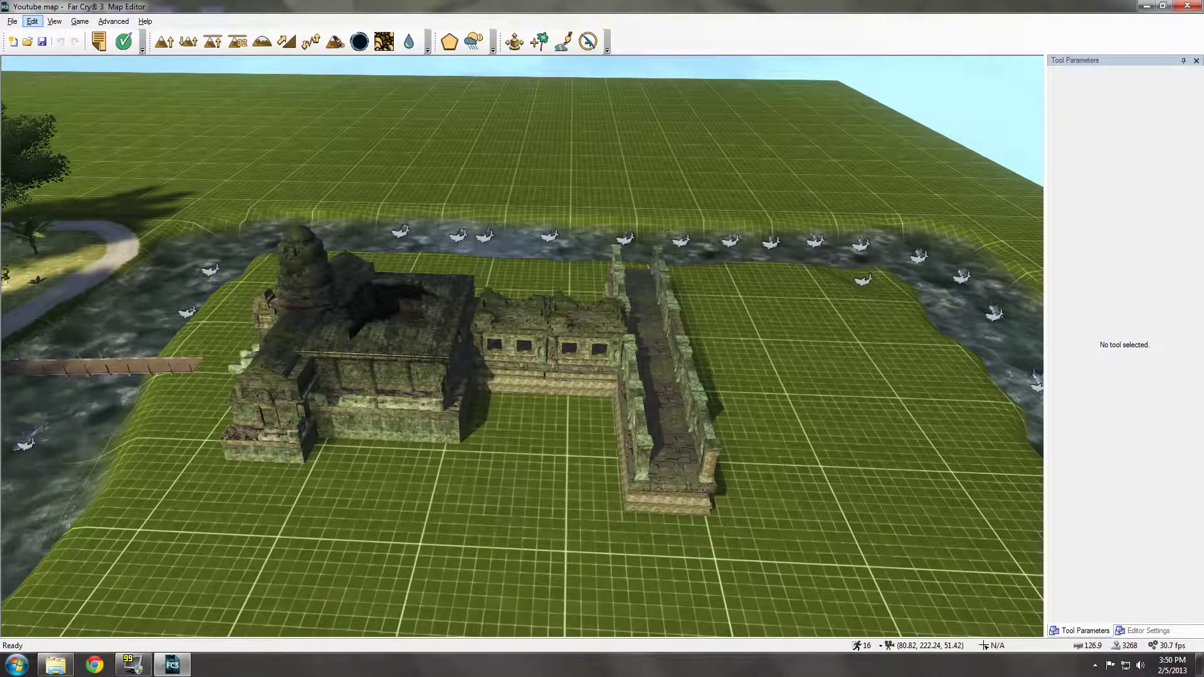
{"action": "left_click", "coordinate": [54, 22]}
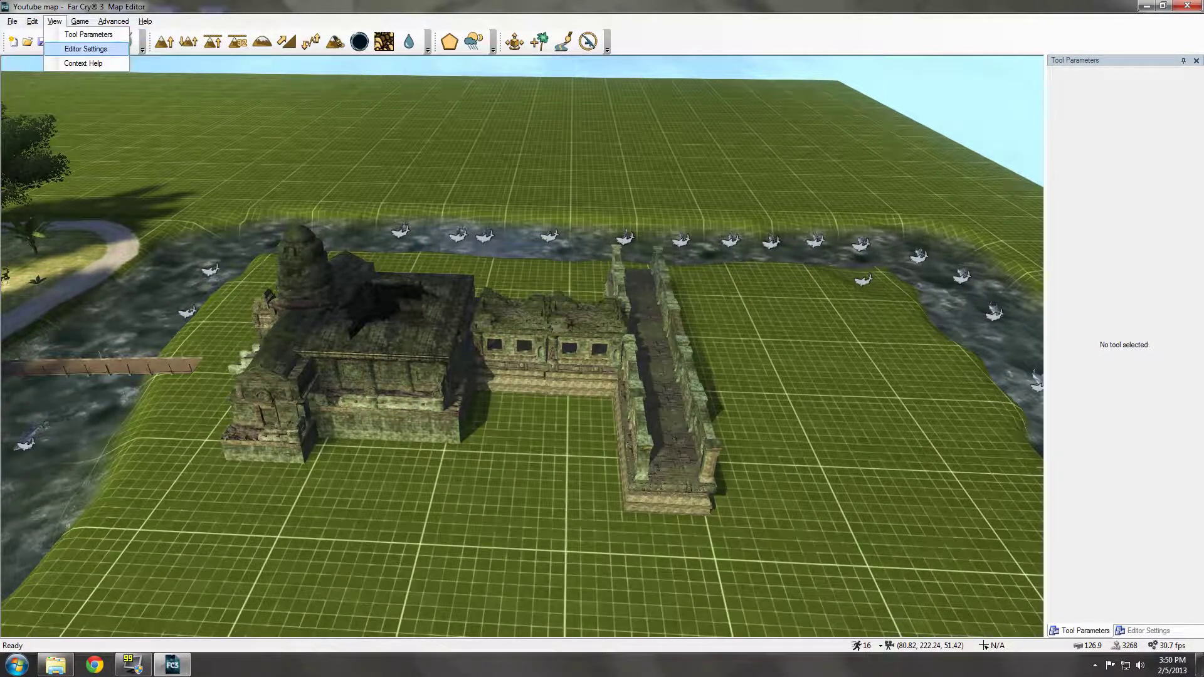
Step: Set the Editor Settings Engine Quality to MEDIUM
{"action": "left_click", "coordinate": [86, 48]}
{"action": "left_click", "coordinate": [1125, 281]}
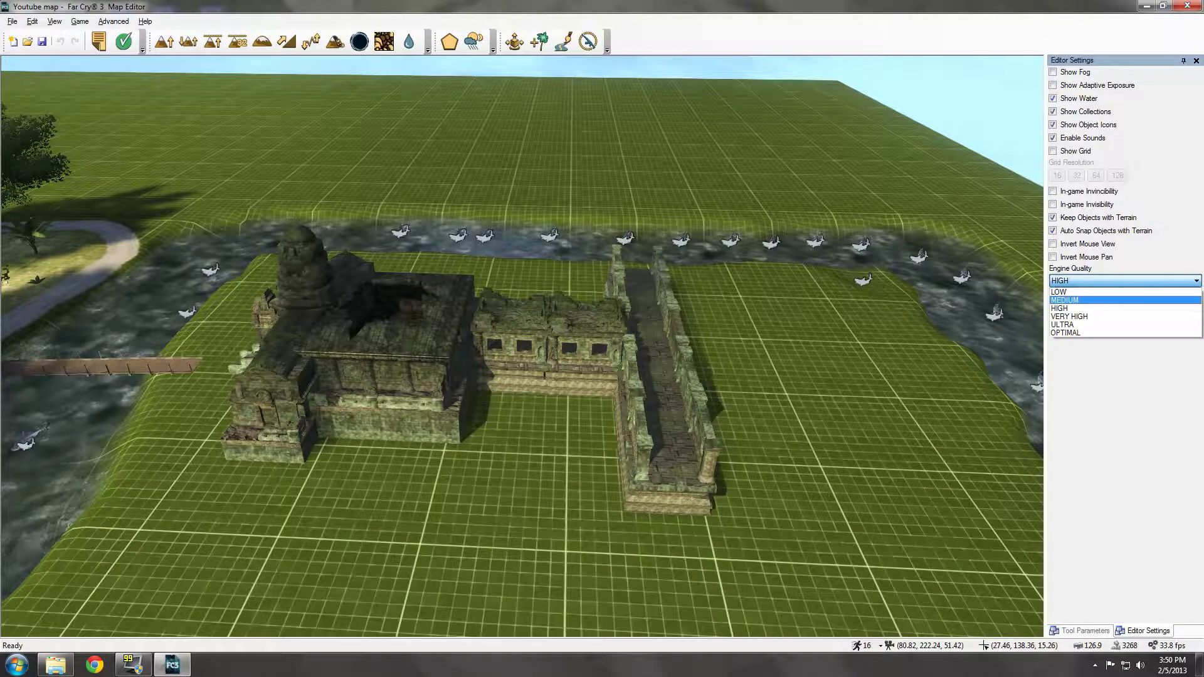
{"action": "left_click", "coordinate": [1073, 300]}
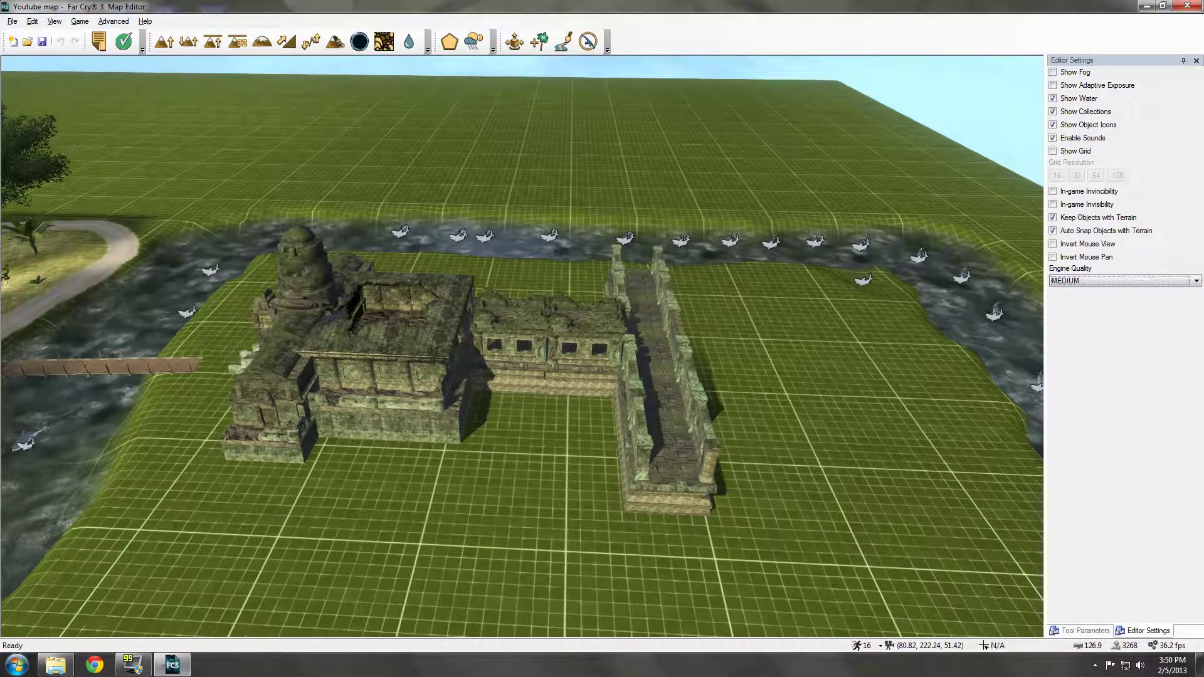
Step: Fly the camera around the temple, river and corridor wall, then open the Objects tool
{"action": "right_click_drag", "start_coordinate": [523, 348], "coordinate": [659, 348]}
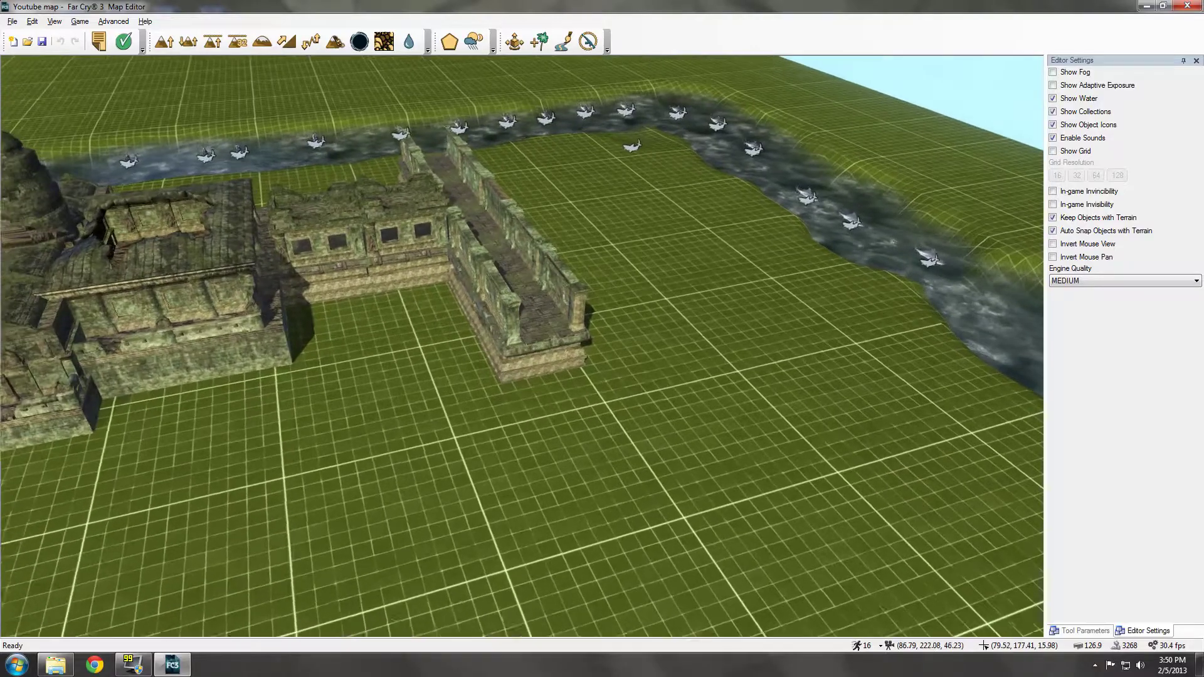
{"action": "mouse_move", "coordinate": [522, 348]}
{"action": "right_mouse_down"}
{"action": "mouse_move", "coordinate": [658, 348]}
{"action": "mouse_move", "coordinate": [527, 339]}
{"action": "right_mouse_up"}
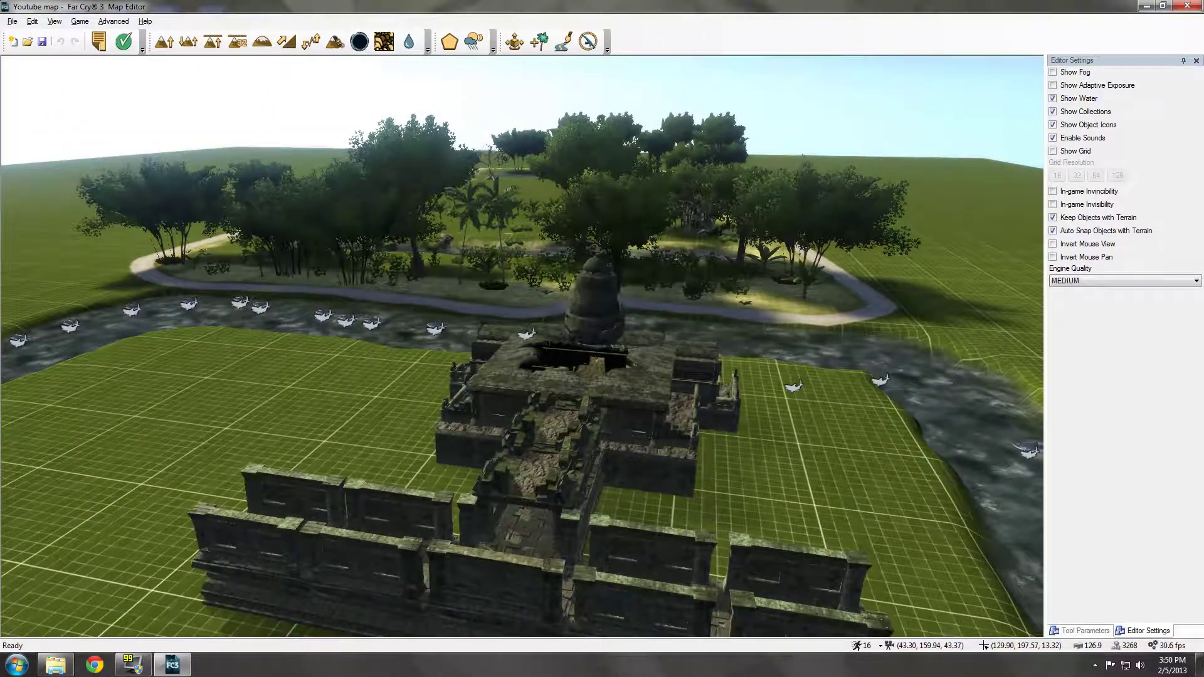
{"action": "right_click_drag", "start_coordinate": [602, 339], "coordinate": [527, 282]}
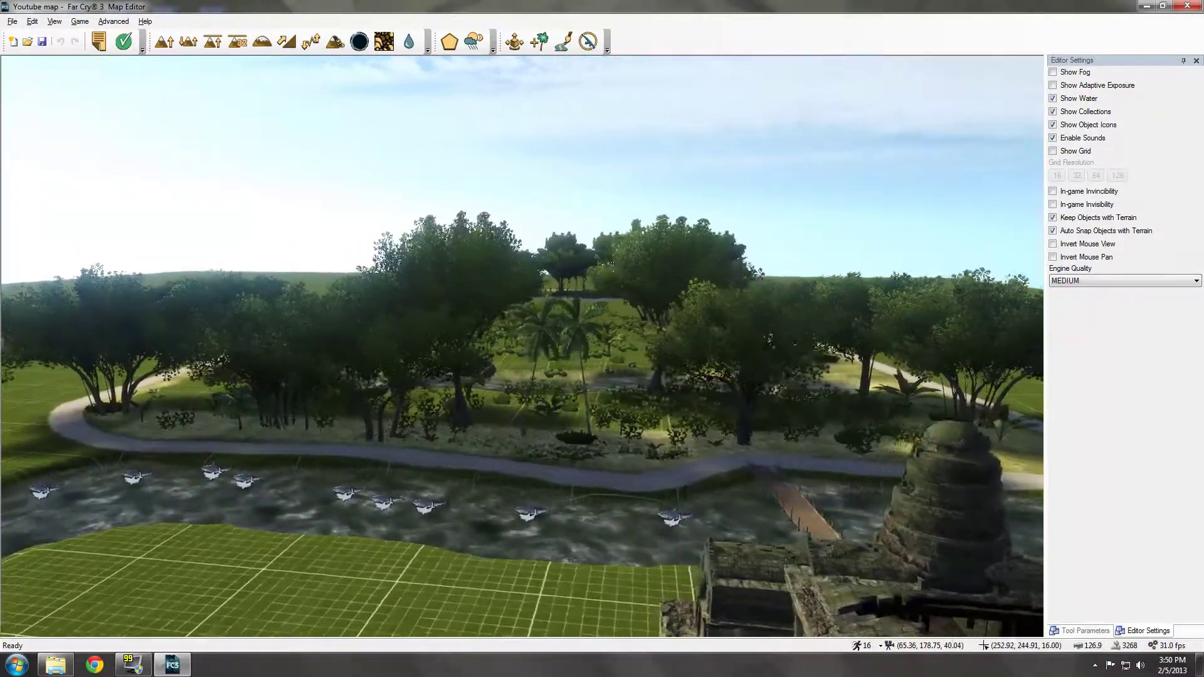
{"action": "right_click_drag", "start_coordinate": [603, 339], "coordinate": [678, 377]}
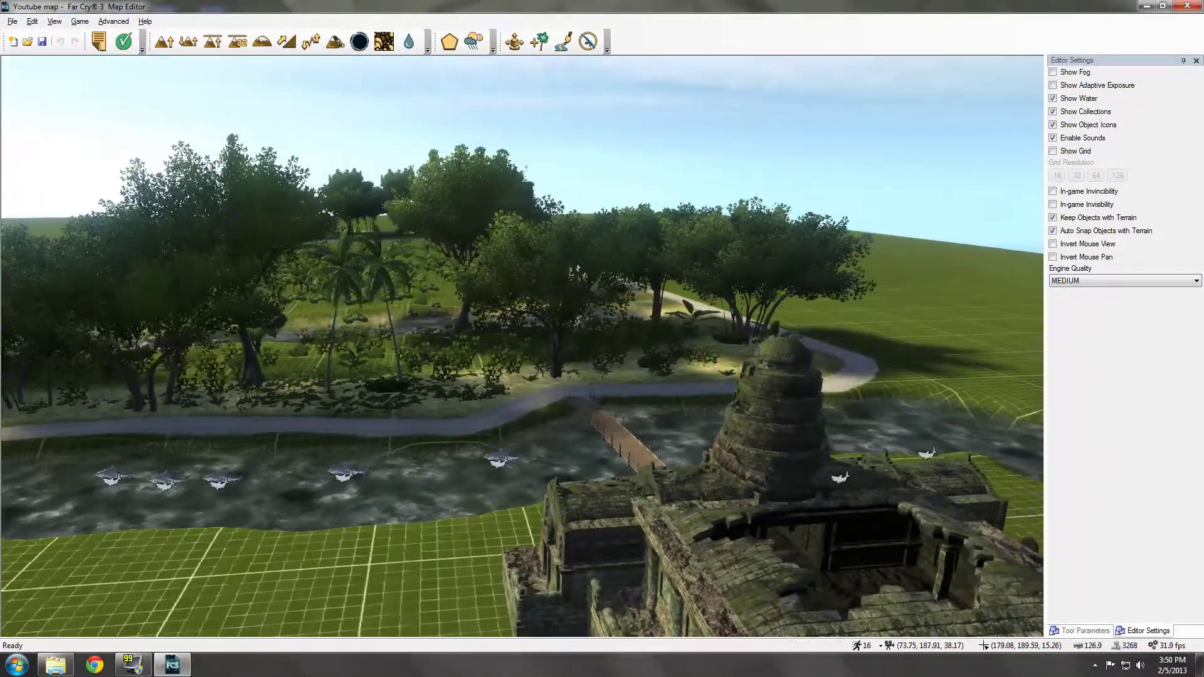
{"action": "right_click_drag", "start_coordinate": [602, 339], "coordinate": [565, 432]}
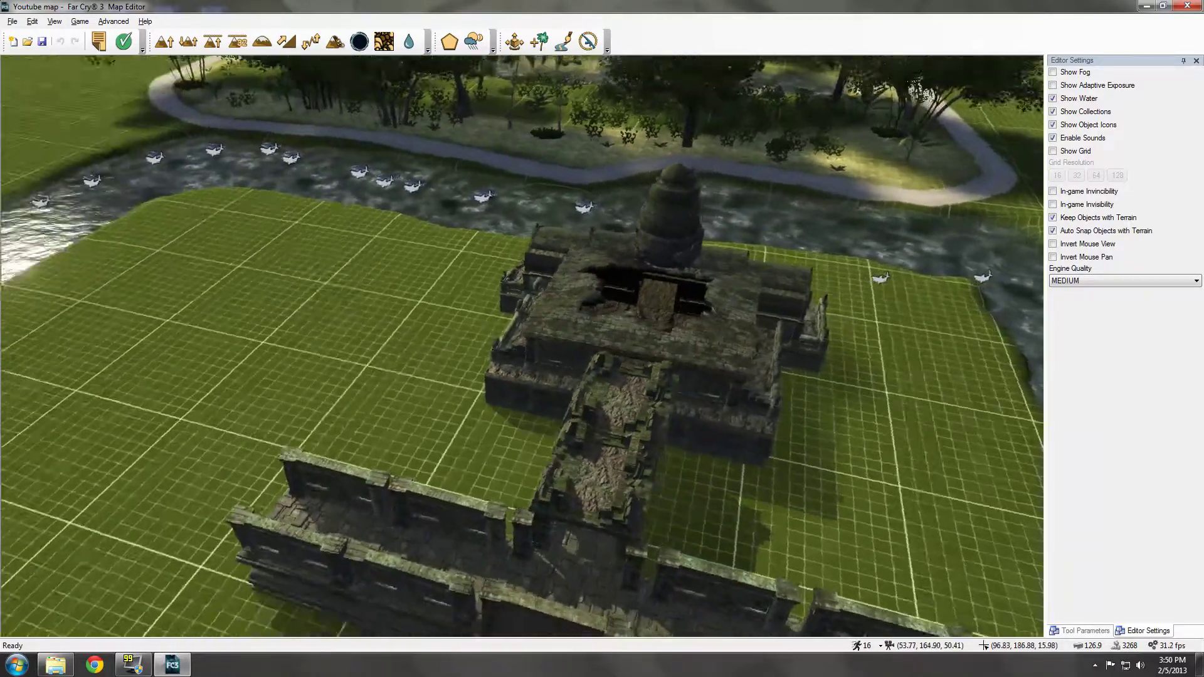
{"action": "mouse_move", "coordinate": [602, 340]}
{"action": "right_mouse_down"}
{"action": "mouse_move", "coordinate": [640, 339]}
{"action": "mouse_move", "coordinate": [622, 396]}
{"action": "right_mouse_up"}
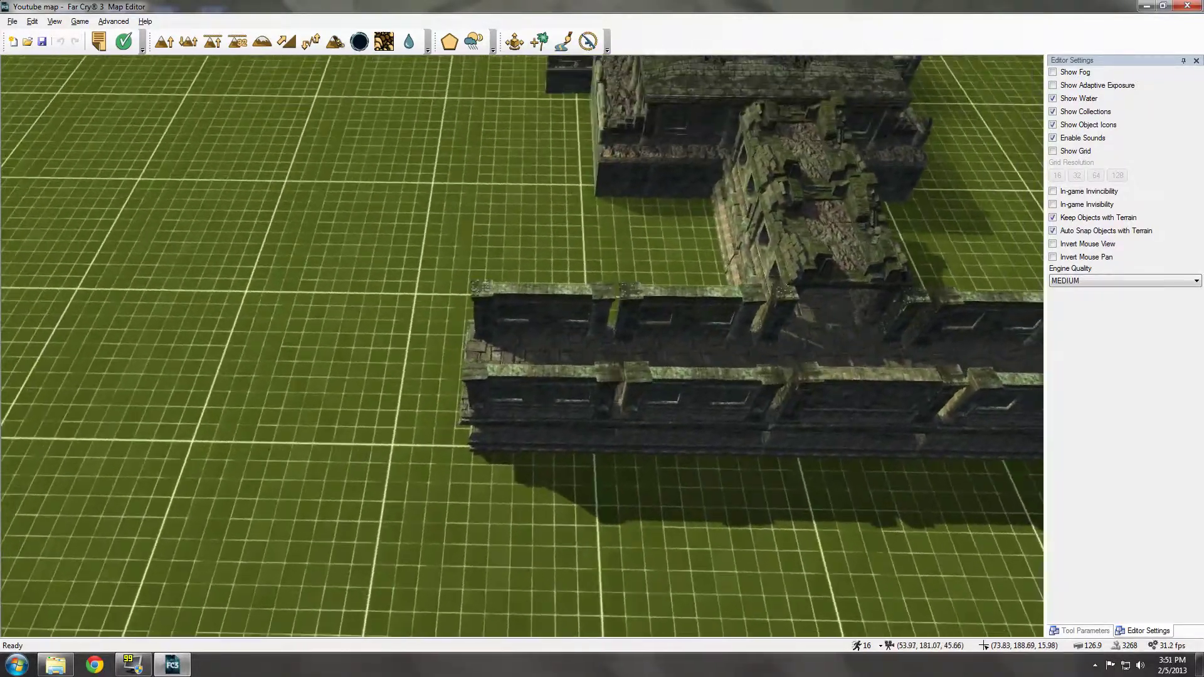
{"action": "right_click_drag", "start_coordinate": [603, 339], "coordinate": [527, 357]}
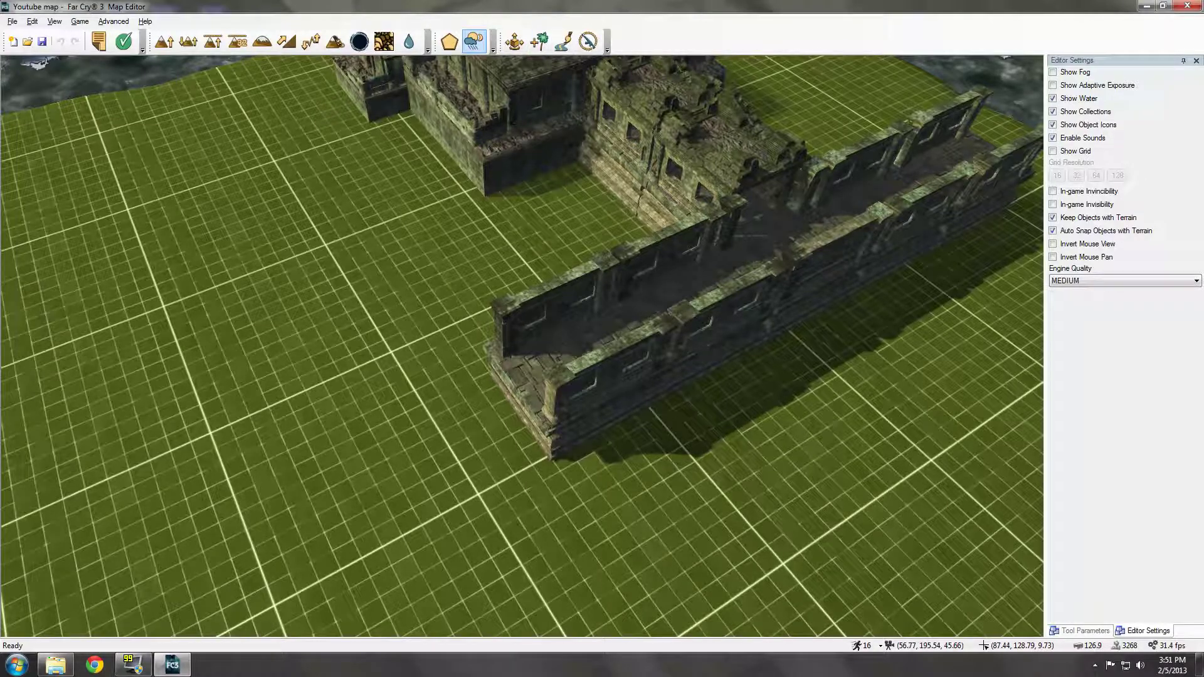
{"action": "left_click", "coordinate": [515, 40]}
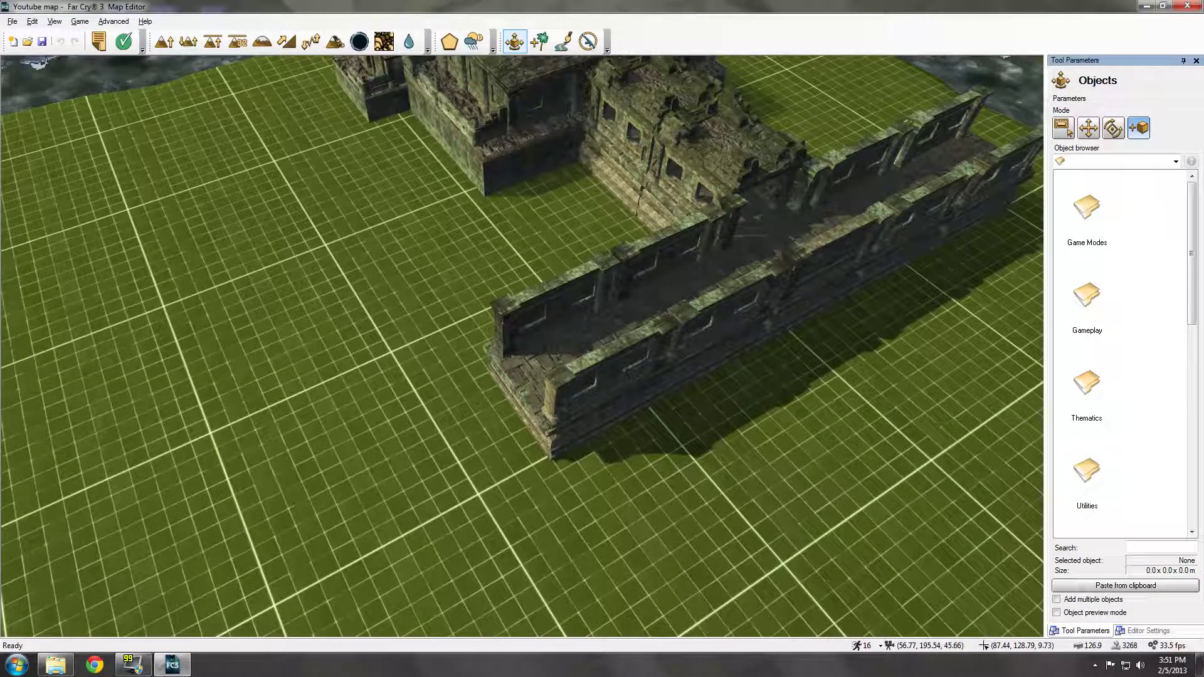
{"action": "scroll", "coordinate": [1120, 353], "scroll_direction": "down", "scroll_amount": 1}
{"action": "scroll", "coordinate": [1120, 353], "scroll_direction": "down", "scroll_amount": 2}
{"action": "scroll", "coordinate": [1120, 353], "scroll_direction": "down", "scroll_amount": 1}
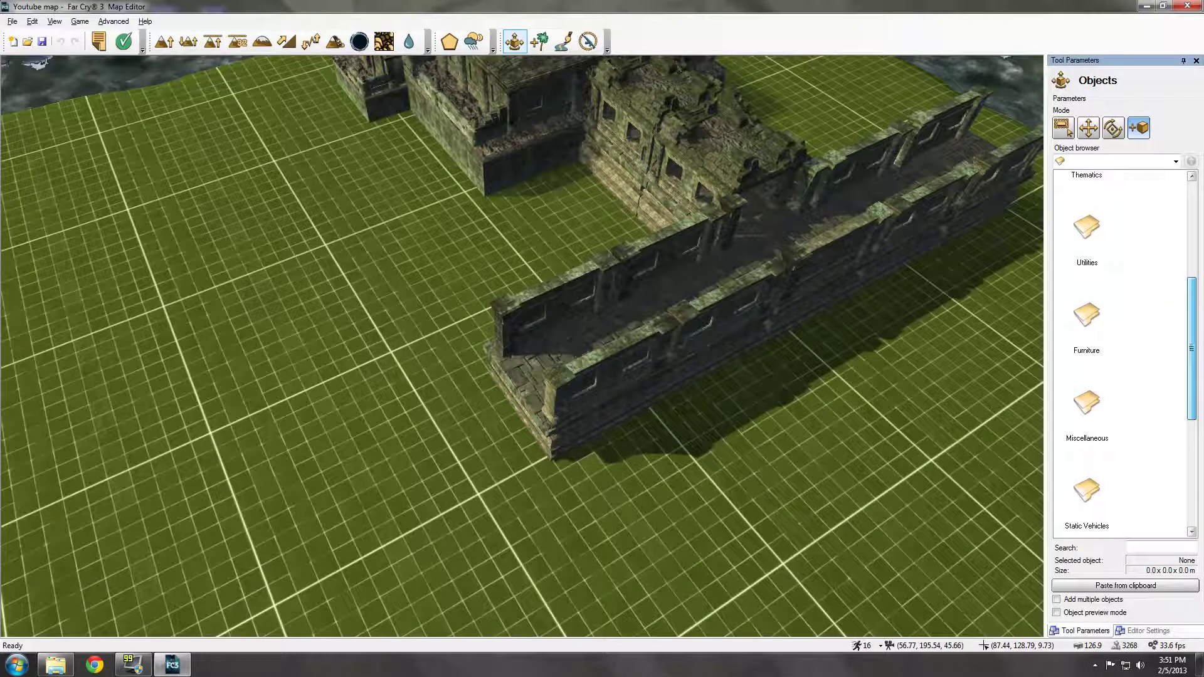
{"action": "scroll", "coordinate": [1120, 352], "scroll_direction": "down", "scroll_amount": 1}
{"action": "scroll", "coordinate": [1120, 353], "scroll_direction": "down", "scroll_amount": 2}
{"action": "scroll", "coordinate": [1120, 353], "scroll_direction": "down", "scroll_amount": 1}
{"action": "scroll", "coordinate": [1121, 353], "scroll_direction": "down", "scroll_amount": 1}
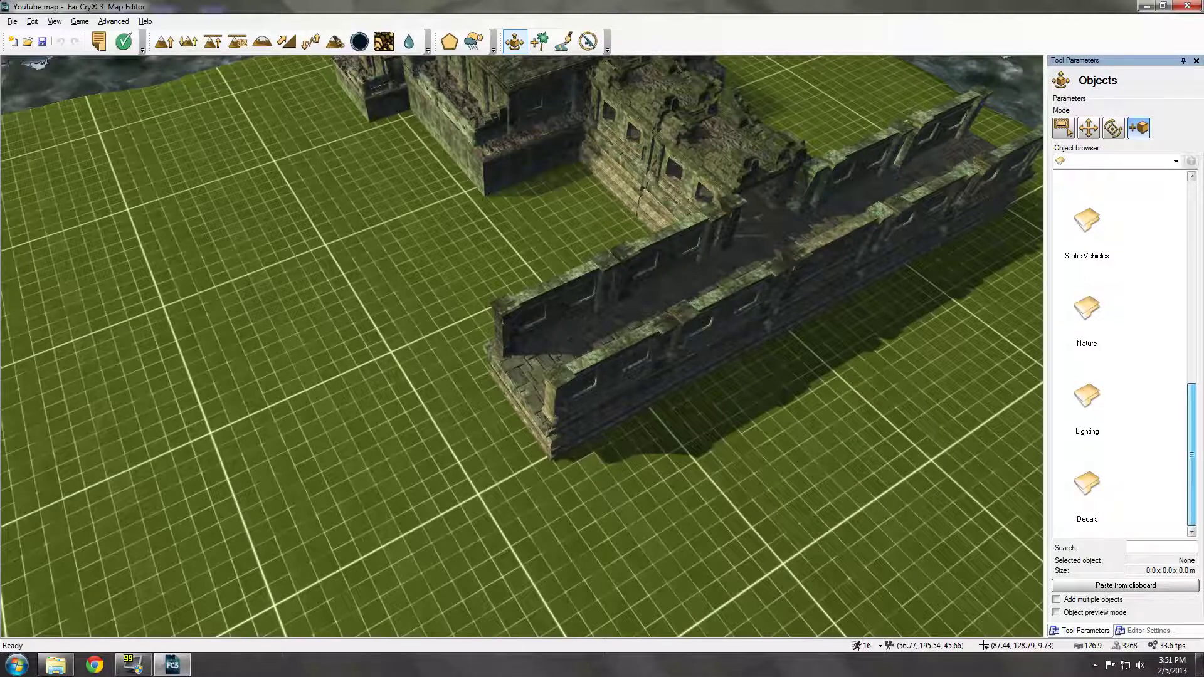
{"action": "scroll", "coordinate": [1121, 353], "scroll_direction": "up", "scroll_amount": 5}
{"action": "scroll", "coordinate": [1119, 353], "scroll_direction": "up", "scroll_amount": 1}
Step: Browse the Gameplay and Static Vehicles object folders, returning to the top level each time
{"action": "double_click", "coordinate": [1087, 263]}
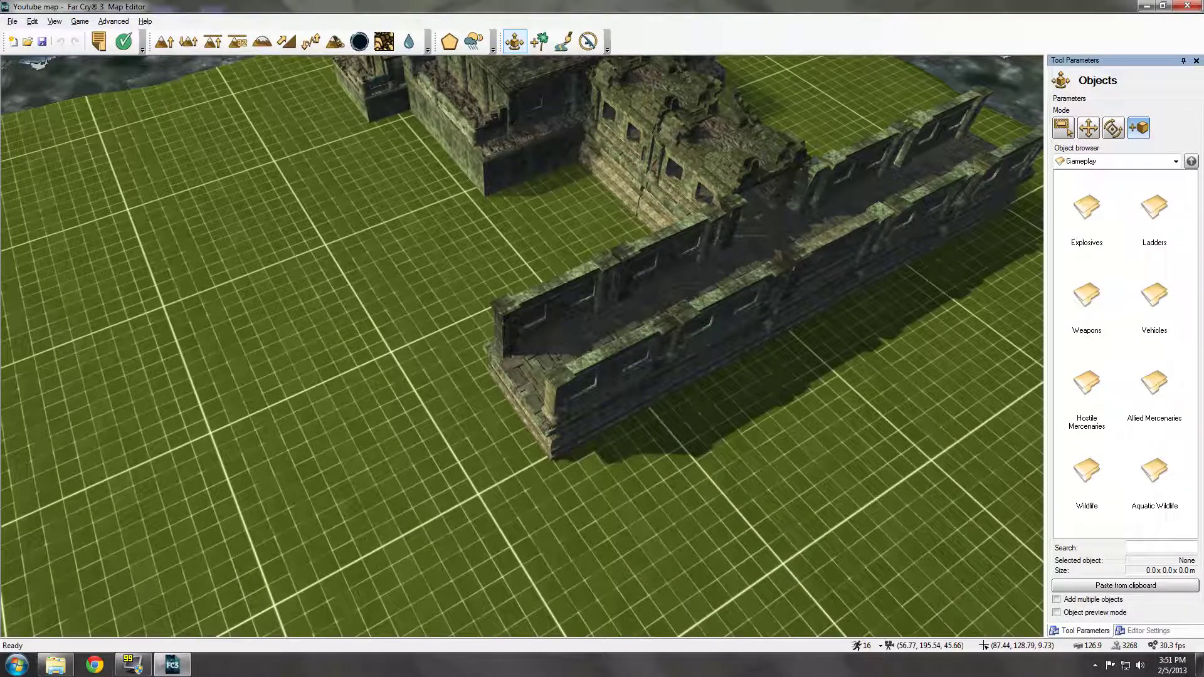
{"action": "left_click", "coordinate": [1191, 160]}
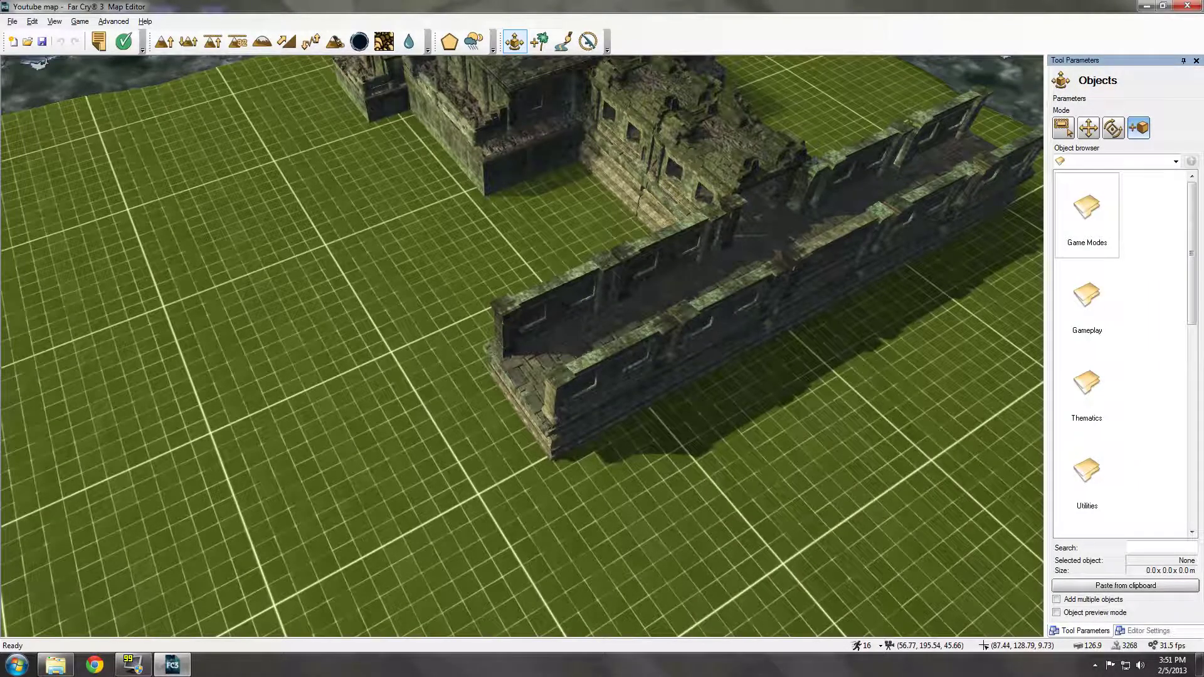
{"action": "double_click", "coordinate": [1087, 306]}
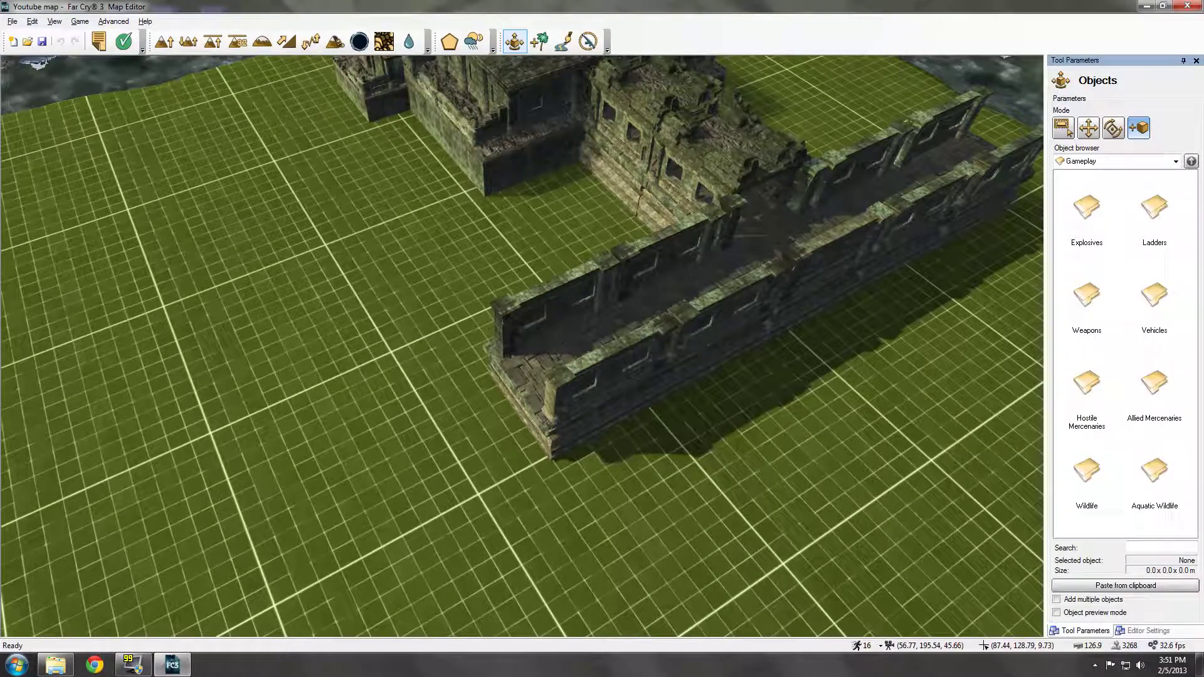
{"action": "left_click", "coordinate": [1191, 161]}
{"action": "scroll", "coordinate": [1120, 353], "scroll_direction": "down", "scroll_amount": 1}
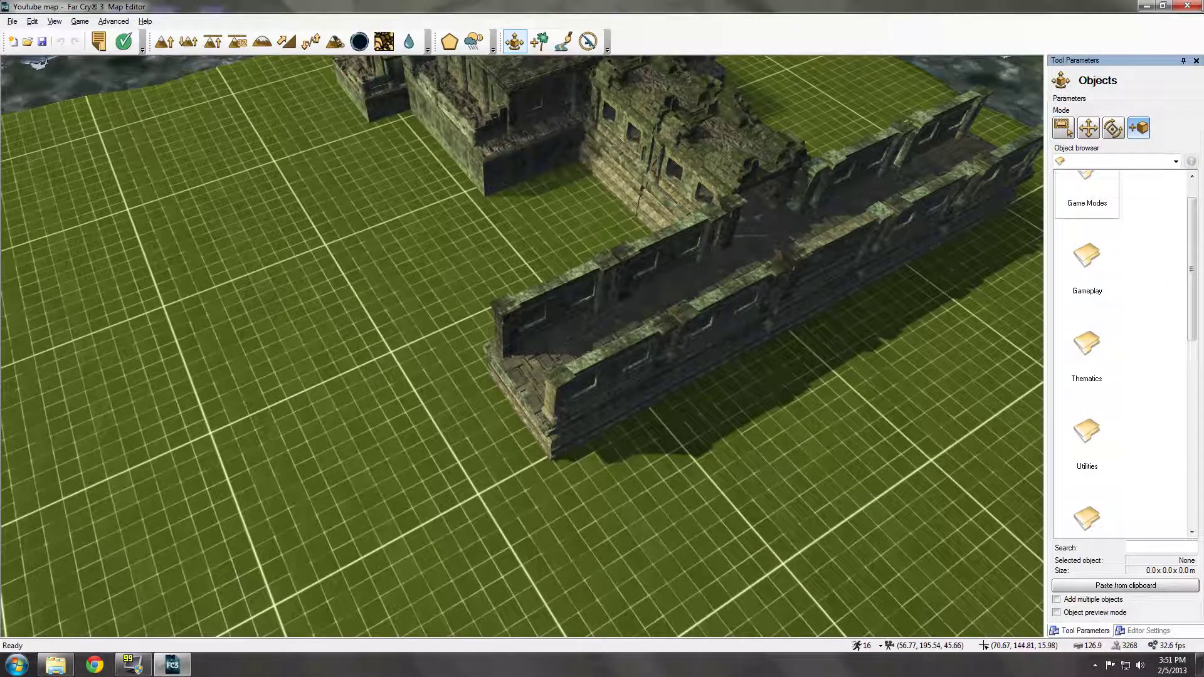
{"action": "scroll", "coordinate": [1120, 353], "scroll_direction": "down", "scroll_amount": 1}
{"action": "scroll", "coordinate": [1120, 353], "scroll_direction": "down", "scroll_amount": 1}
{"action": "scroll", "coordinate": [1120, 353], "scroll_direction": "down", "scroll_amount": 2}
{"action": "scroll", "coordinate": [1120, 353], "scroll_direction": "down", "scroll_amount": 1}
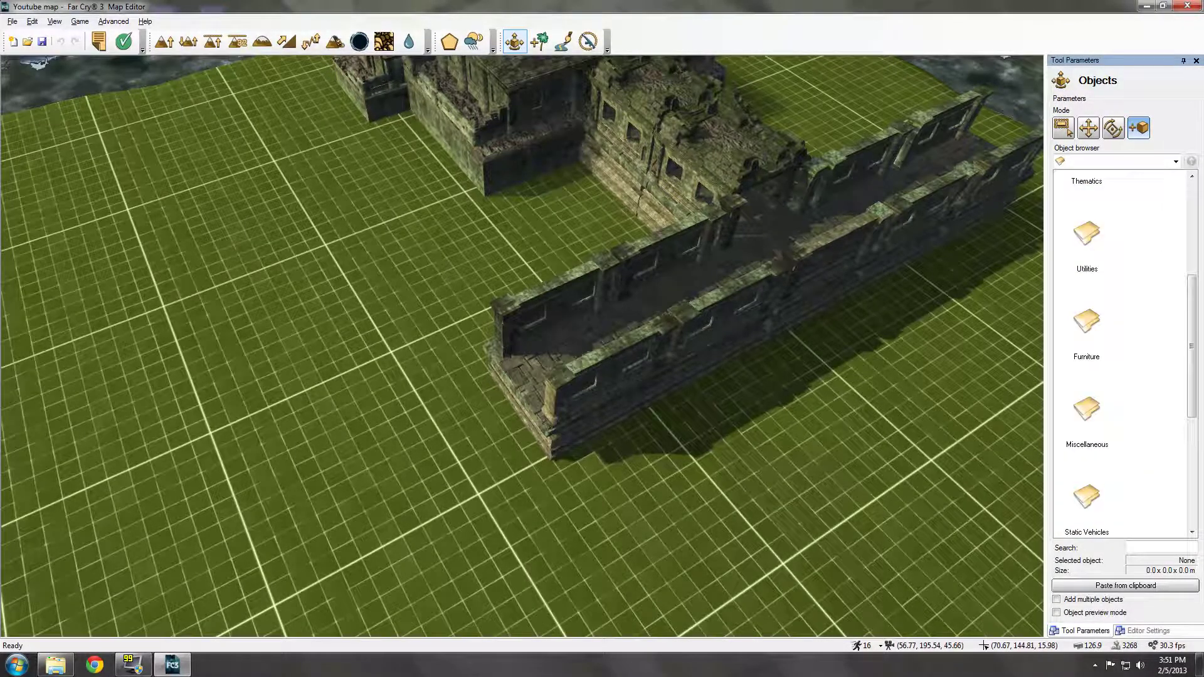
{"action": "scroll", "coordinate": [1120, 352], "scroll_direction": "down", "scroll_amount": 2}
{"action": "left_click", "coordinate": [1087, 424]}
{"action": "double_click", "coordinate": [1087, 424]}
{"action": "left_click", "coordinate": [1192, 161]}
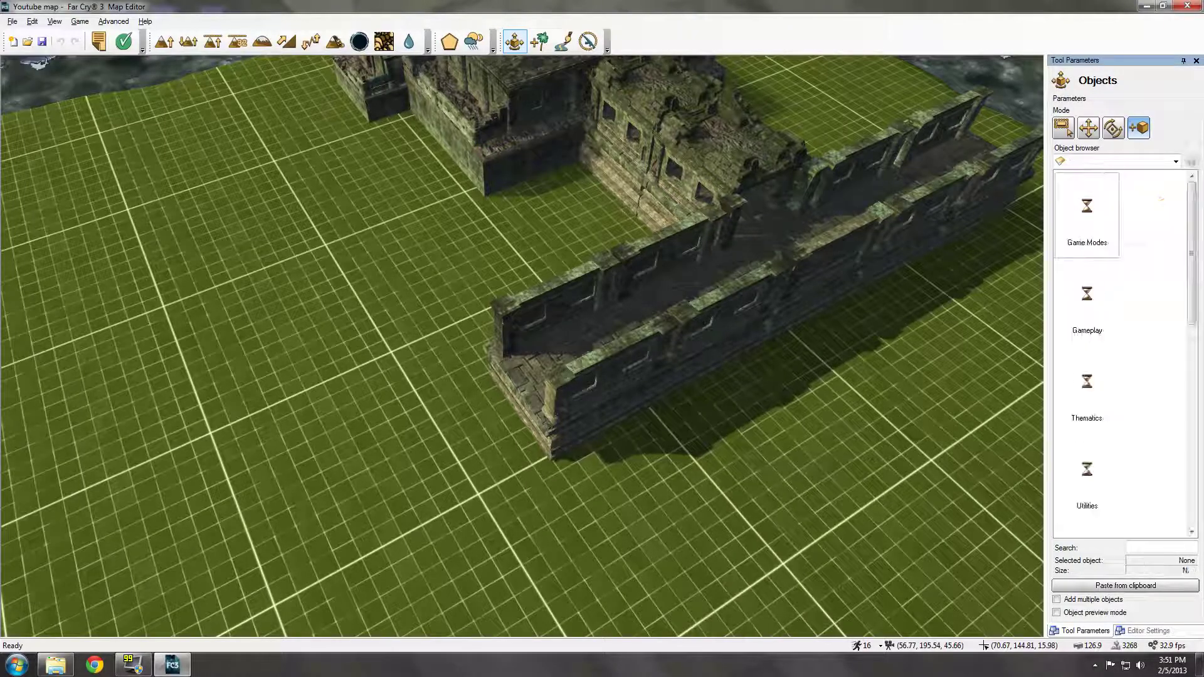
{"action": "scroll", "coordinate": [1120, 352], "scroll_direction": "down", "scroll_amount": 5}
{"action": "scroll", "coordinate": [1119, 353], "scroll_direction": "down", "scroll_amount": 5}
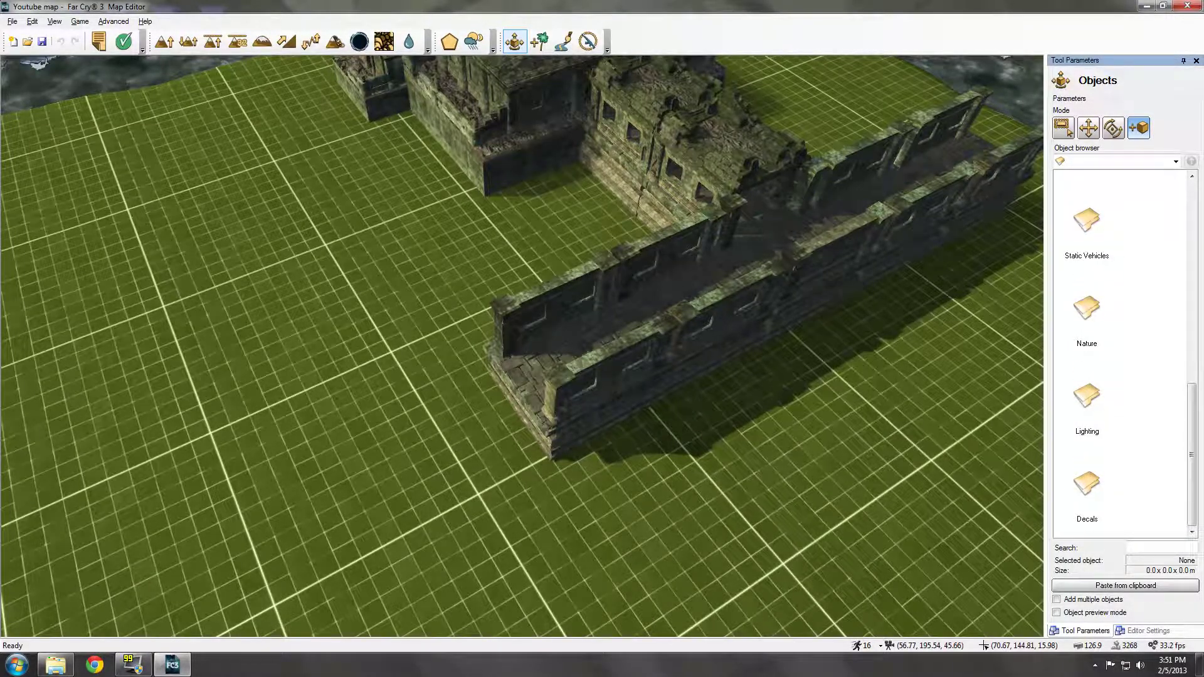
{"action": "scroll", "coordinate": [1121, 353], "scroll_direction": "up", "scroll_amount": 2}
{"action": "scroll", "coordinate": [1120, 353], "scroll_direction": "up", "scroll_amount": 2}
Step: Look into the Miscellaneous, Nature and Game Modes folders, ending at the top-level categories
{"action": "double_click", "coordinate": [1087, 249]}
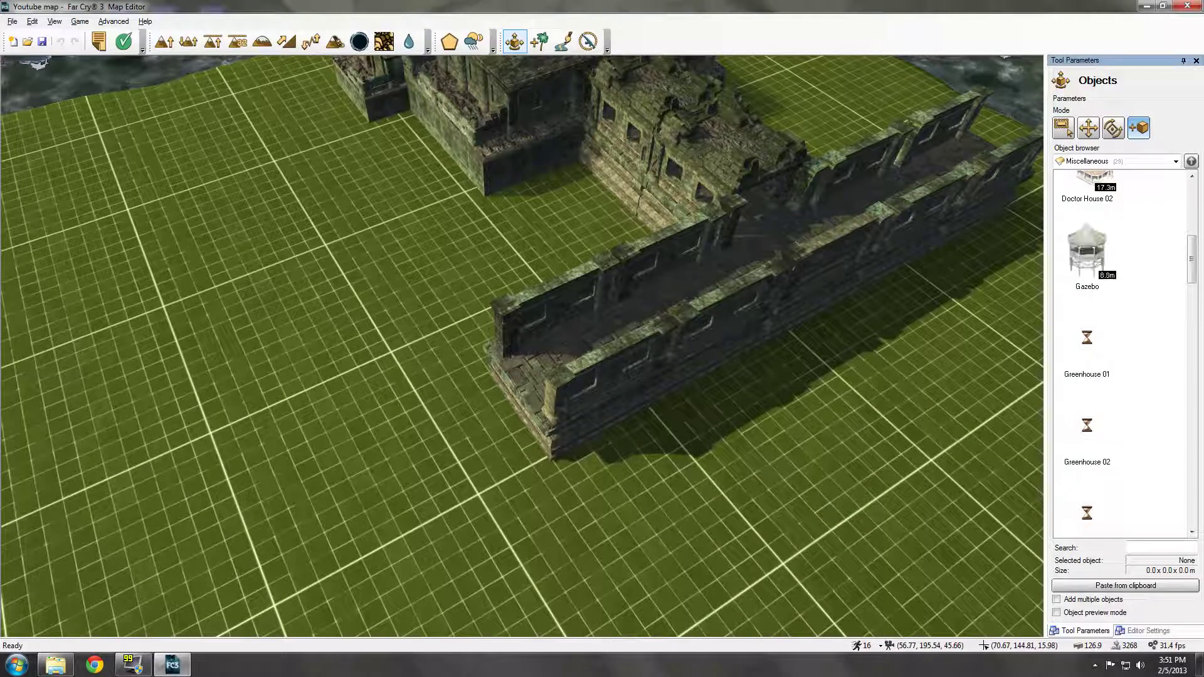
{"action": "left_click", "coordinate": [1192, 161]}
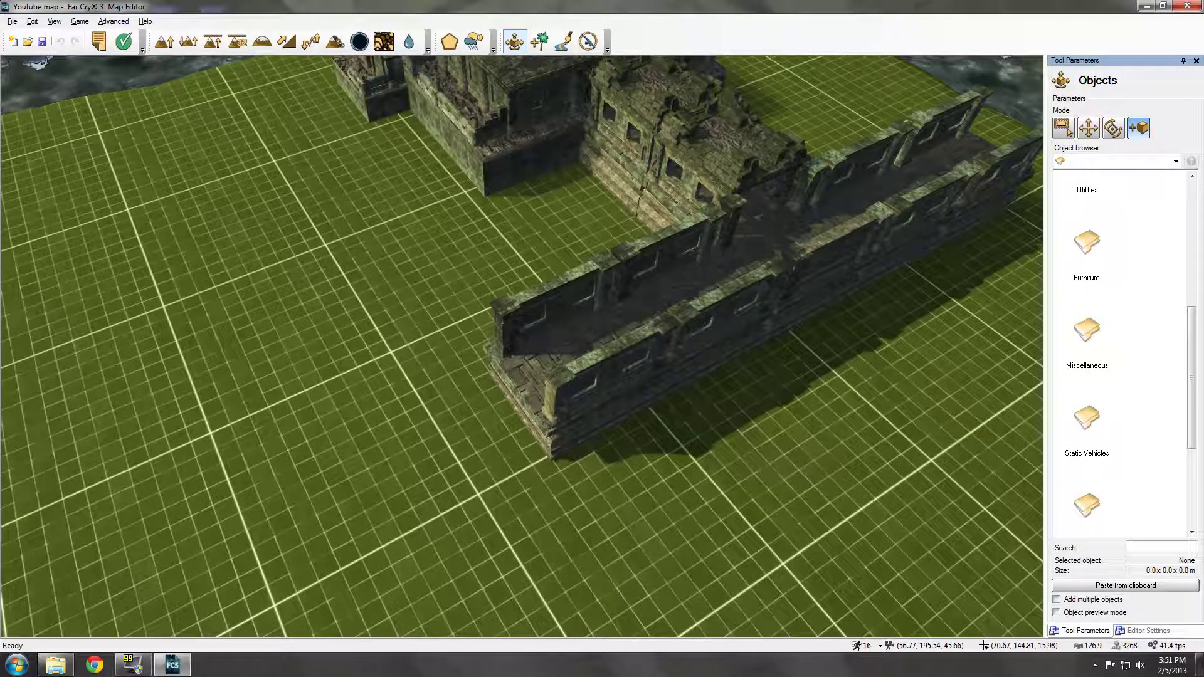
{"action": "scroll", "coordinate": [1120, 353], "scroll_direction": "down", "scroll_amount": 2}
{"action": "scroll", "coordinate": [1121, 353], "scroll_direction": "down", "scroll_amount": 1}
{"action": "double_click", "coordinate": [1087, 310]}
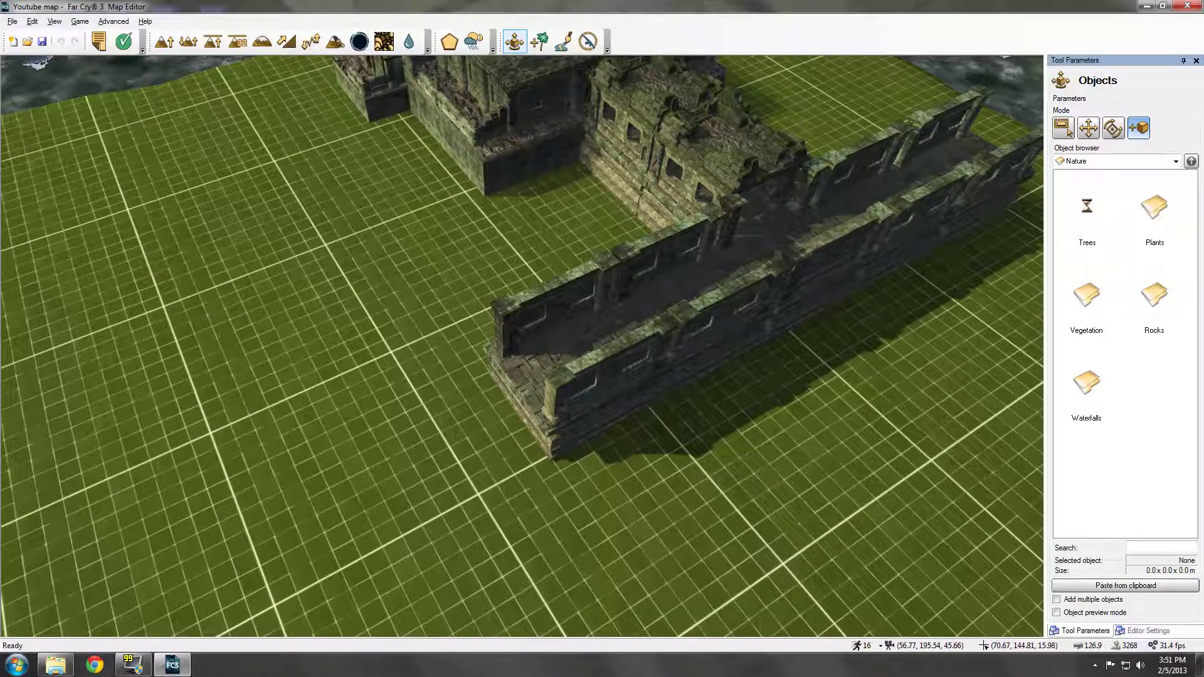
{"action": "left_click", "coordinate": [1191, 161]}
{"action": "scroll", "coordinate": [1120, 353], "scroll_direction": "down", "scroll_amount": 1}
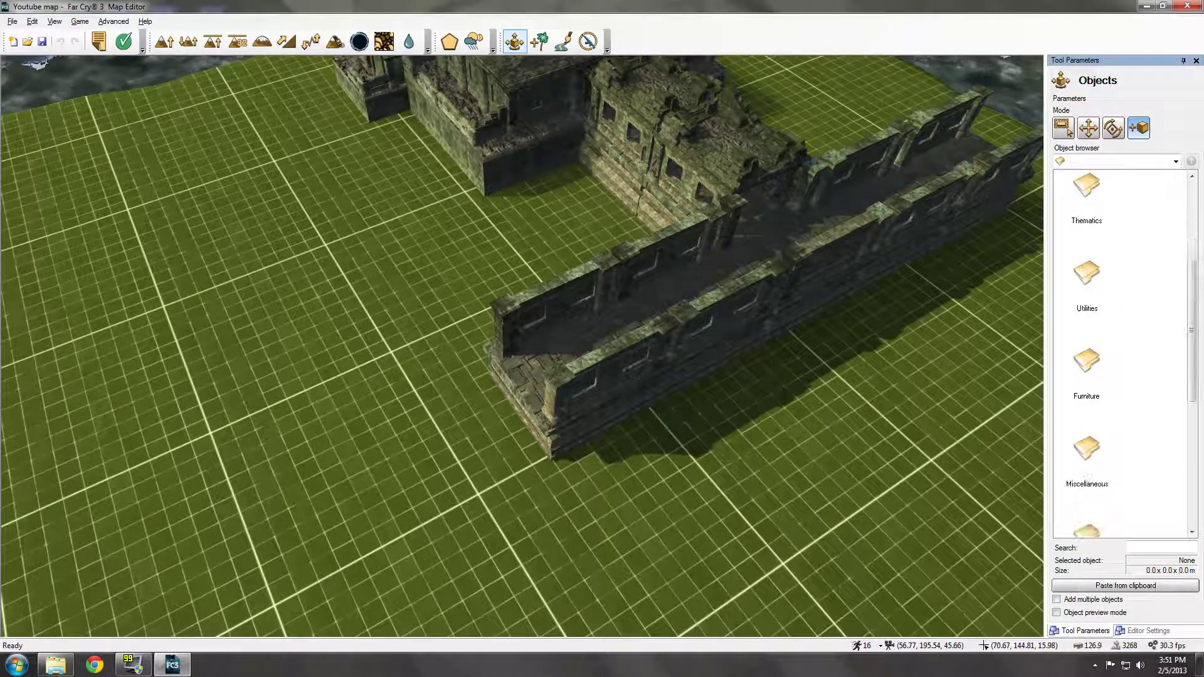
{"action": "scroll", "coordinate": [1119, 353], "scroll_direction": "down", "scroll_amount": 2}
{"action": "scroll", "coordinate": [1119, 353], "scroll_direction": "up", "scroll_amount": 1}
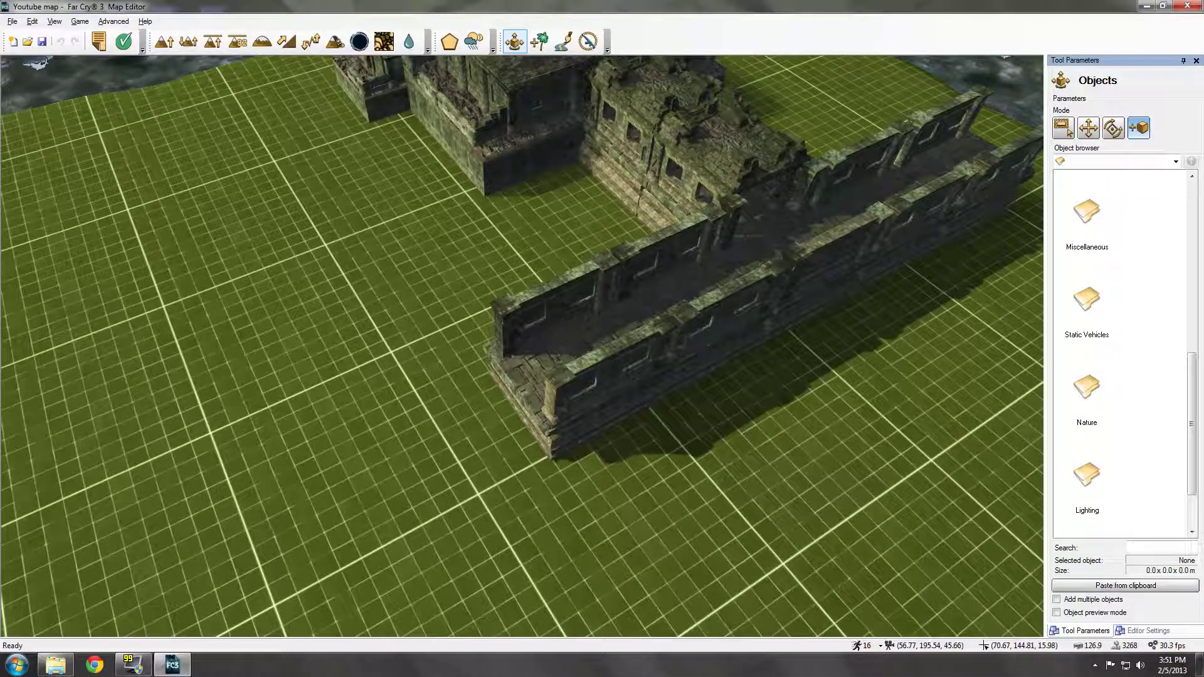
{"action": "scroll", "coordinate": [1121, 353], "scroll_direction": "up", "scroll_amount": 1}
{"action": "scroll", "coordinate": [1120, 353], "scroll_direction": "up", "scroll_amount": 1}
{"action": "scroll", "coordinate": [1121, 353], "scroll_direction": "up", "scroll_amount": 1}
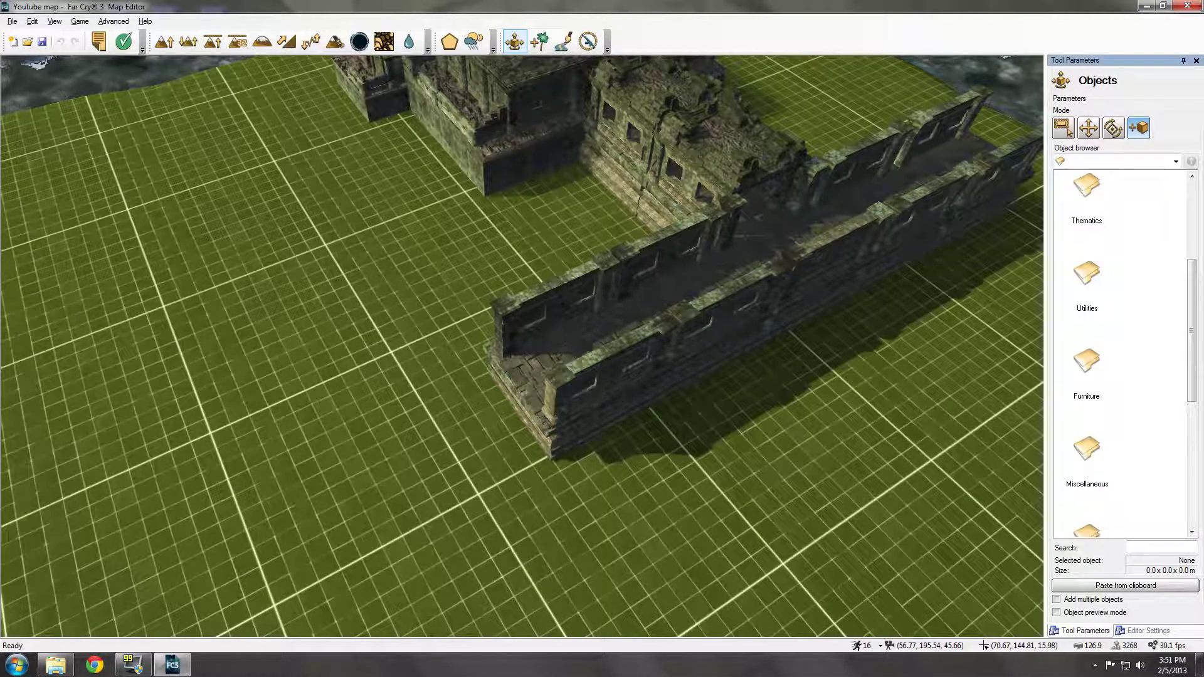
{"action": "scroll", "coordinate": [1120, 353], "scroll_direction": "up", "scroll_amount": 1}
{"action": "scroll", "coordinate": [1120, 352], "scroll_direction": "up", "scroll_amount": 1}
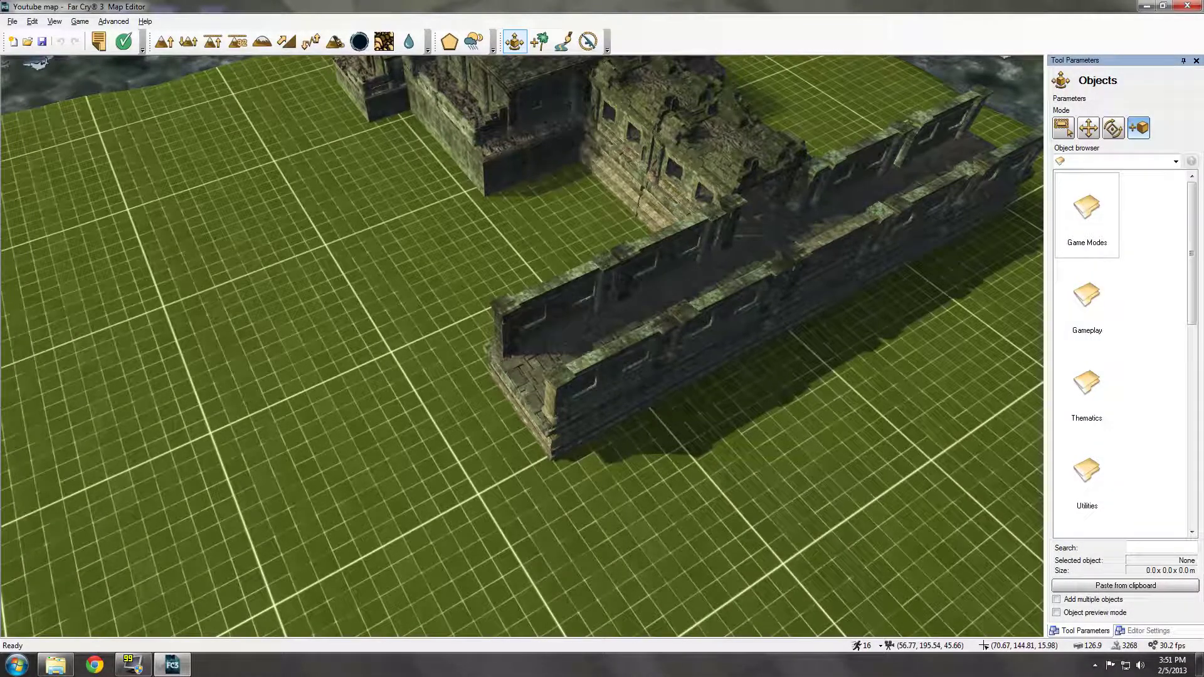
{"action": "double_click", "coordinate": [1088, 212]}
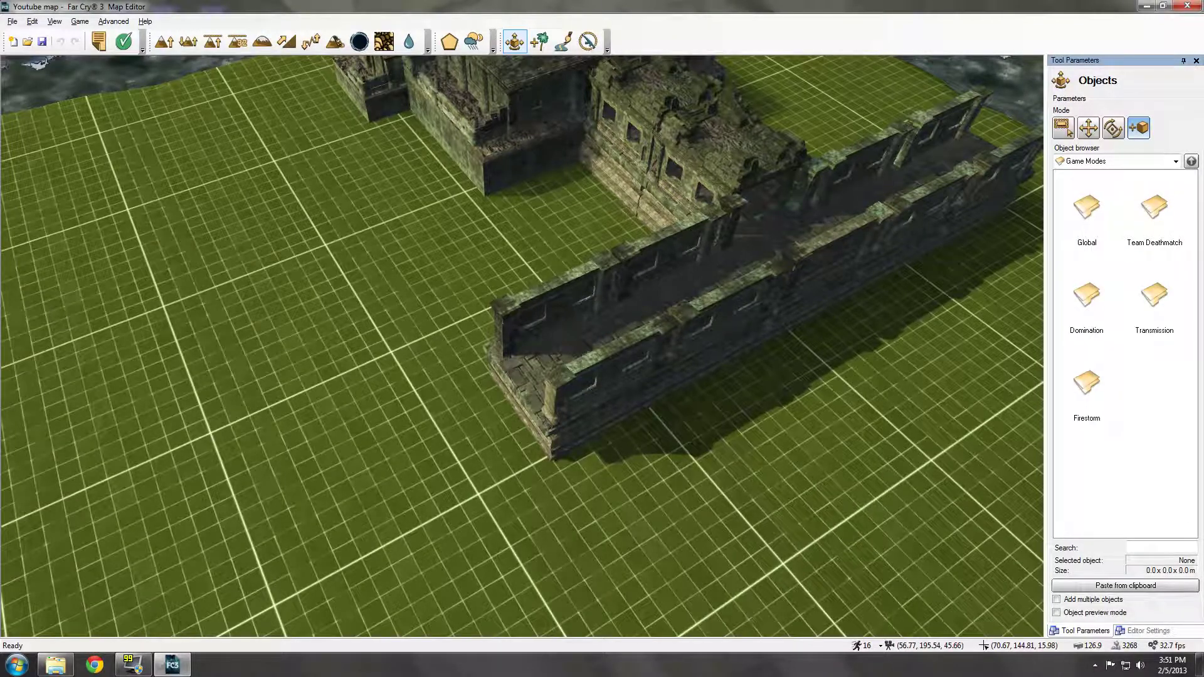
{"action": "key", "text": "BackSpace"}
Step: Choose Entrance 06 from Thematics > Temple in the object browser
{"action": "double_click", "coordinate": [1087, 386]}
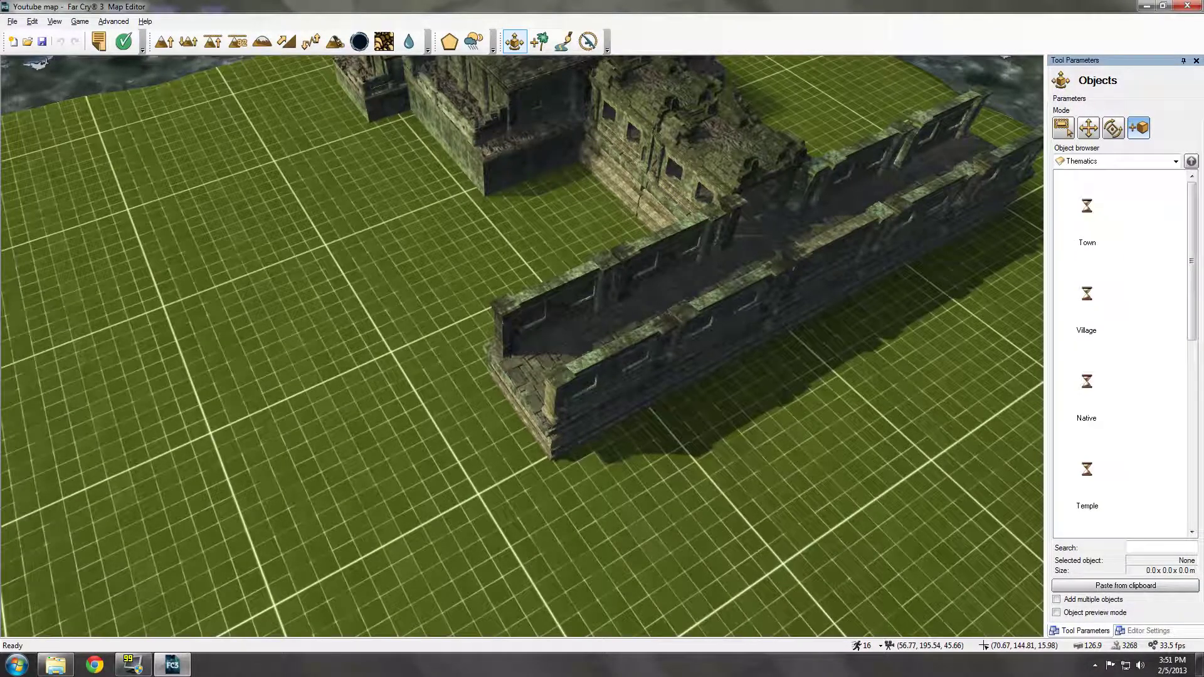
{"action": "scroll", "coordinate": [1087, 358], "scroll_direction": "down", "scroll_amount": 3}
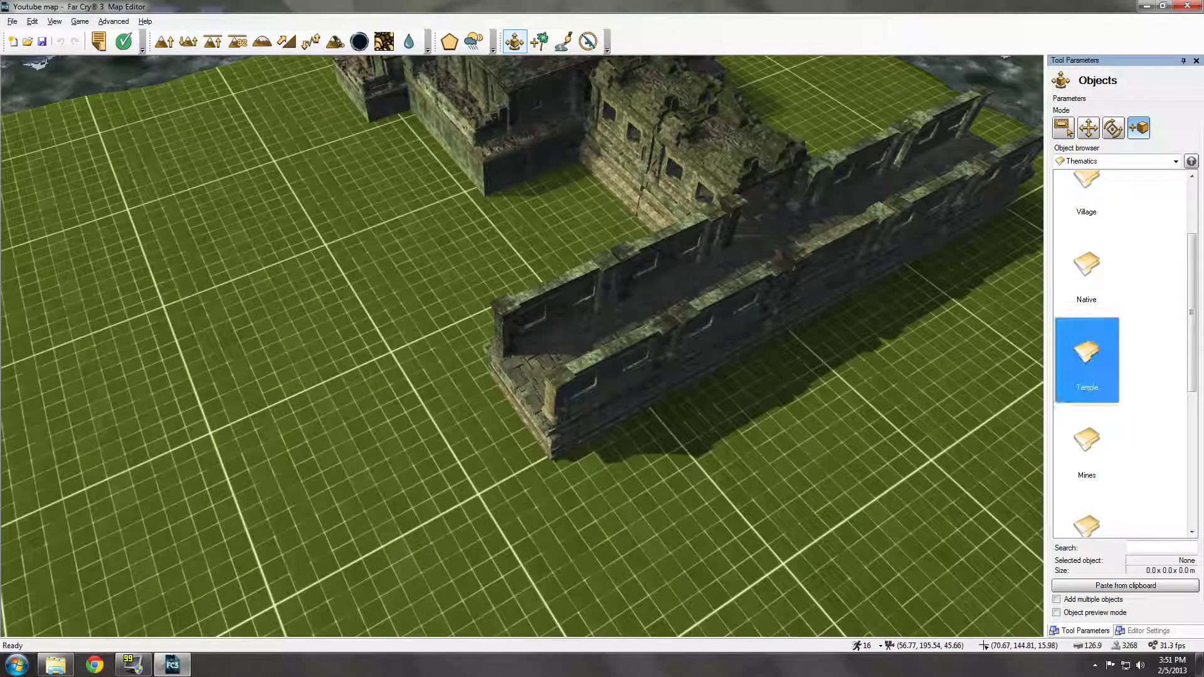
{"action": "double_click", "coordinate": [1087, 353]}
{"action": "scroll", "coordinate": [1121, 353], "scroll_direction": "down", "scroll_amount": 2}
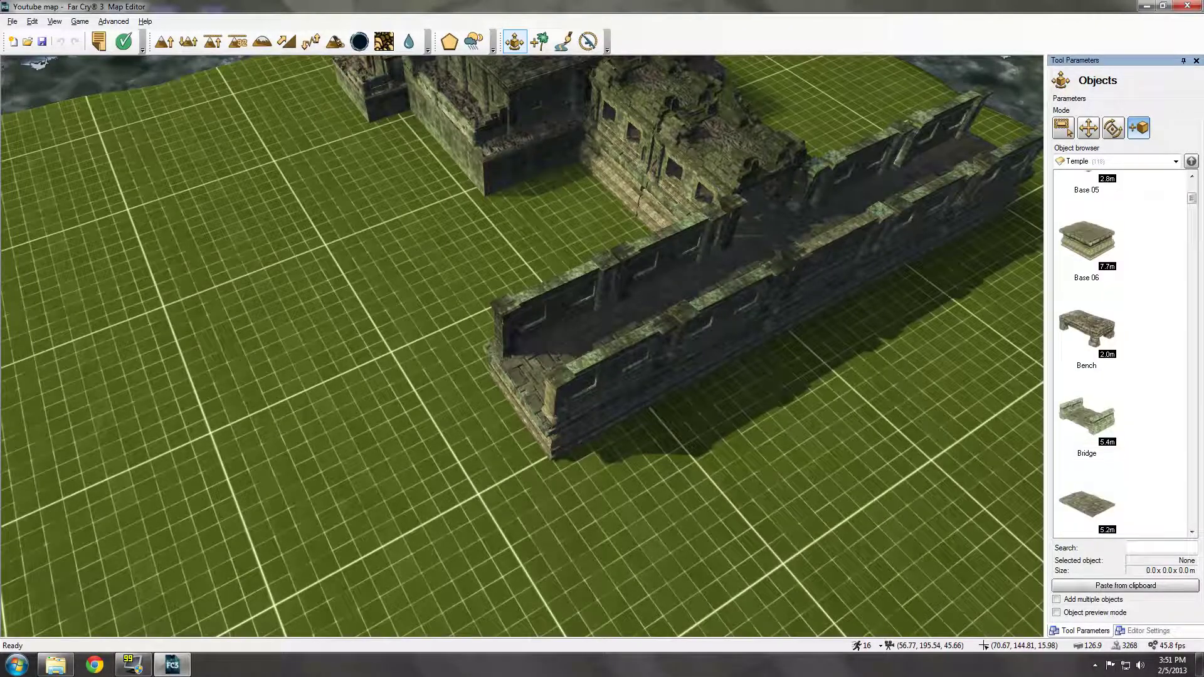
{"action": "scroll", "coordinate": [1121, 353], "scroll_direction": "down", "scroll_amount": 2}
{"action": "scroll", "coordinate": [1120, 353], "scroll_direction": "down", "scroll_amount": 2}
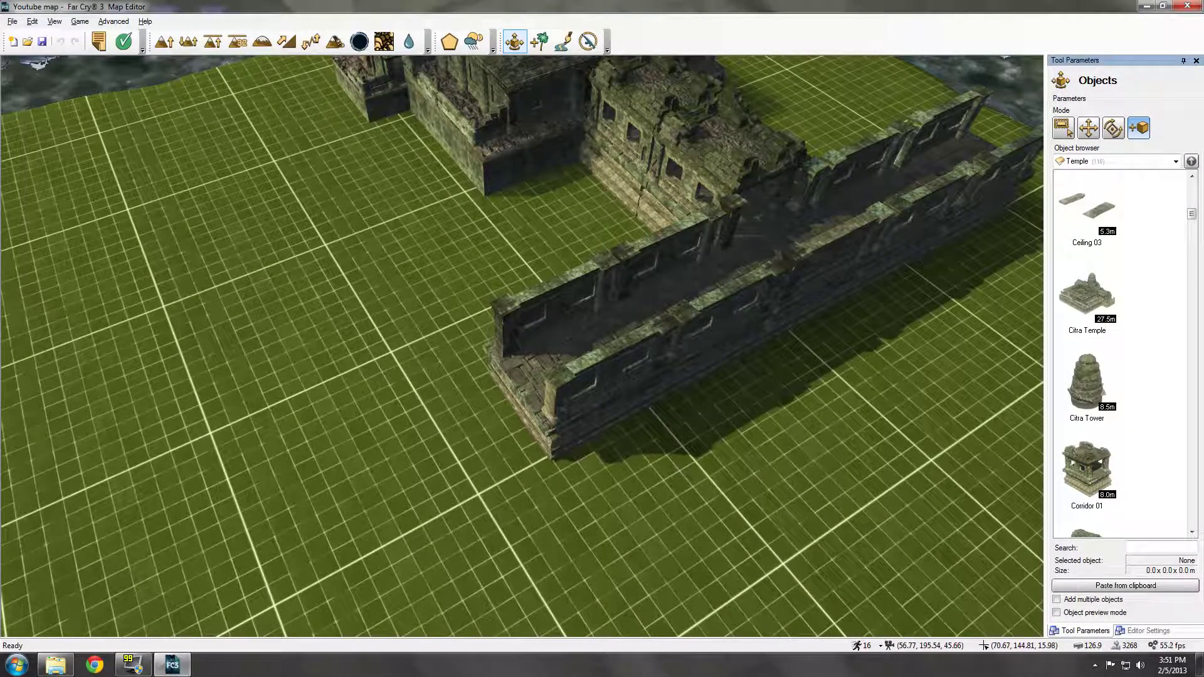
{"action": "scroll", "coordinate": [523, 345], "scroll_direction": "down", "scroll_amount": 3}
{"action": "scroll", "coordinate": [522, 346], "scroll_direction": "down", "scroll_amount": 3}
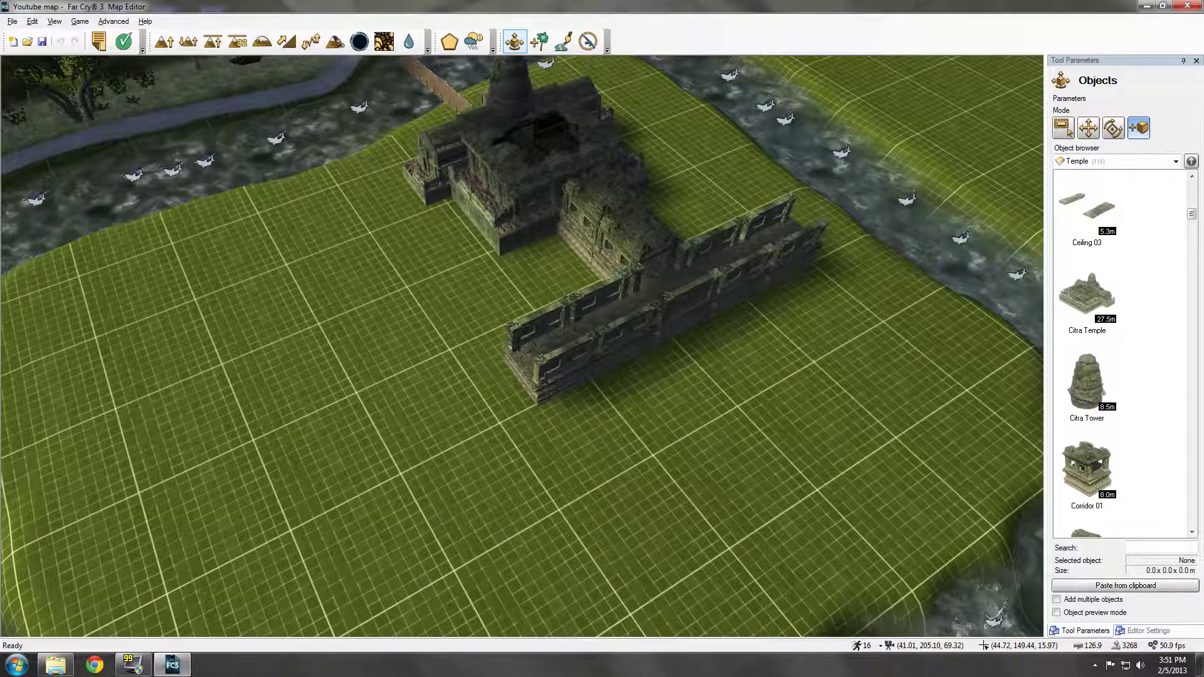
{"action": "scroll", "coordinate": [522, 346], "scroll_direction": "down", "scroll_amount": 2}
{"action": "scroll", "coordinate": [523, 345], "scroll_direction": "down", "scroll_amount": 2}
{"action": "scroll", "coordinate": [522, 345], "scroll_direction": "up", "scroll_amount": 4}
{"action": "scroll", "coordinate": [1120, 353], "scroll_direction": "down", "scroll_amount": 2}
{"action": "scroll", "coordinate": [1119, 353], "scroll_direction": "down", "scroll_amount": 1}
{"action": "scroll", "coordinate": [1120, 354], "scroll_direction": "down", "scroll_amount": 1}
{"action": "scroll", "coordinate": [1119, 353], "scroll_direction": "down", "scroll_amount": 1}
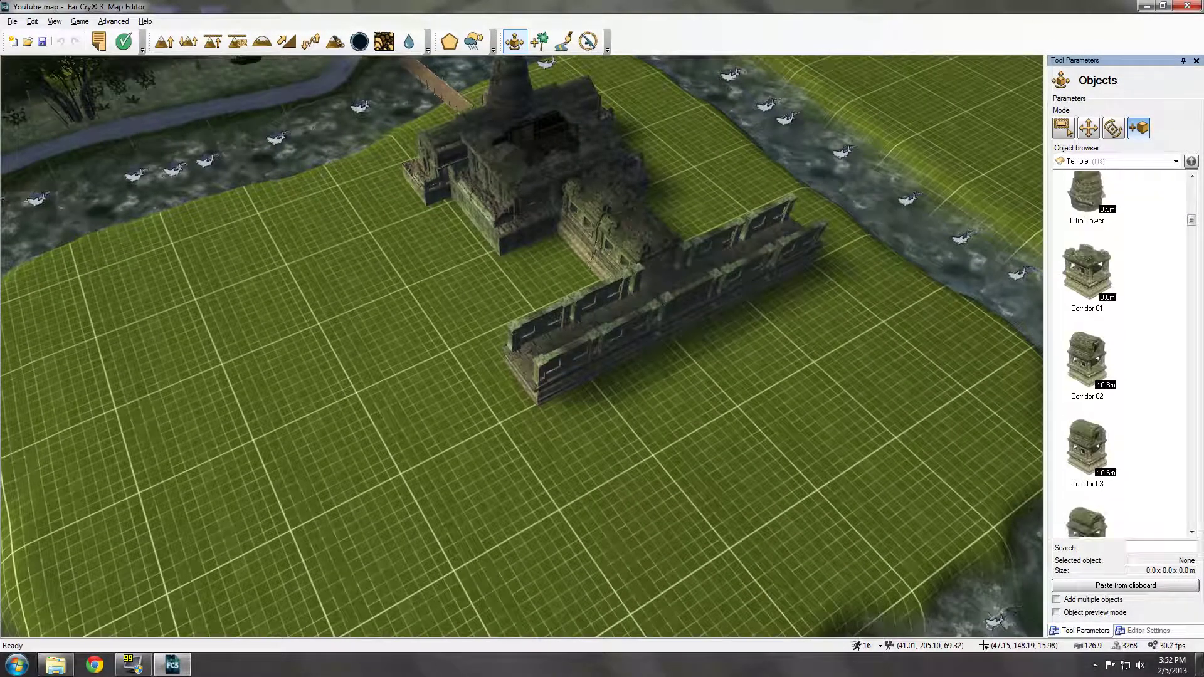
{"action": "scroll", "coordinate": [1120, 352], "scroll_direction": "down", "scroll_amount": 4}
{"action": "scroll", "coordinate": [1119, 353], "scroll_direction": "down", "scroll_amount": 4}
{"action": "scroll", "coordinate": [1120, 352], "scroll_direction": "down", "scroll_amount": 3}
{"action": "scroll", "coordinate": [1120, 353], "scroll_direction": "down", "scroll_amount": 3}
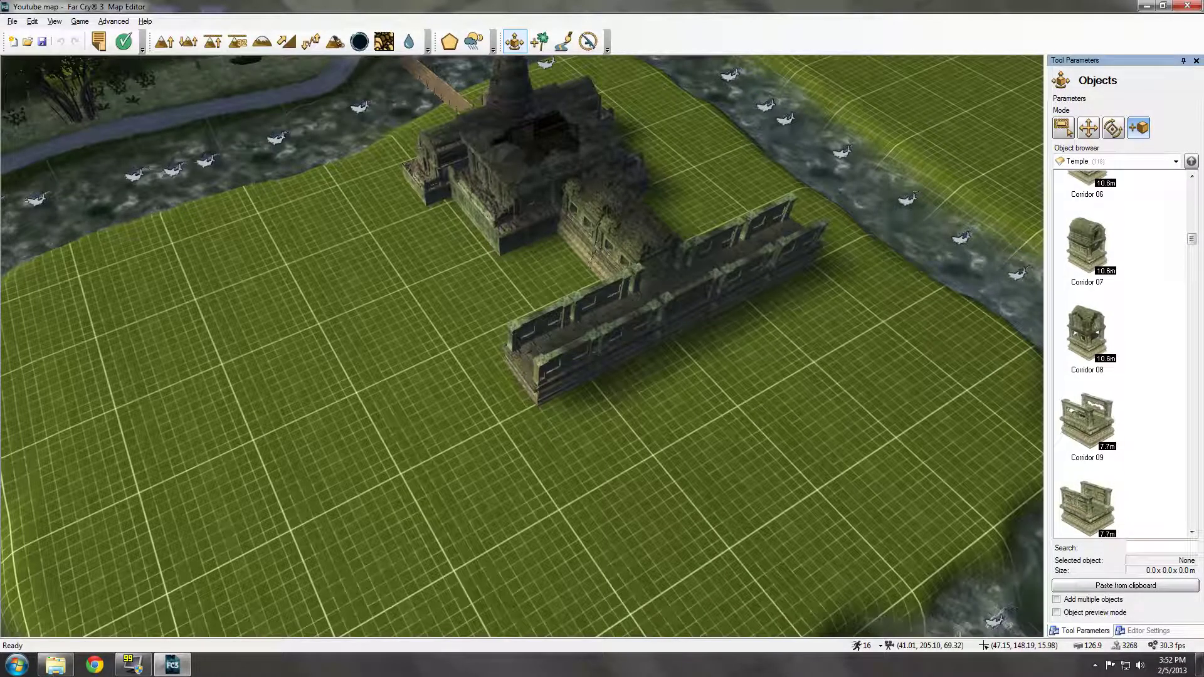
{"action": "scroll", "coordinate": [1120, 352], "scroll_direction": "down", "scroll_amount": 2}
{"action": "scroll", "coordinate": [1120, 352], "scroll_direction": "down", "scroll_amount": 2}
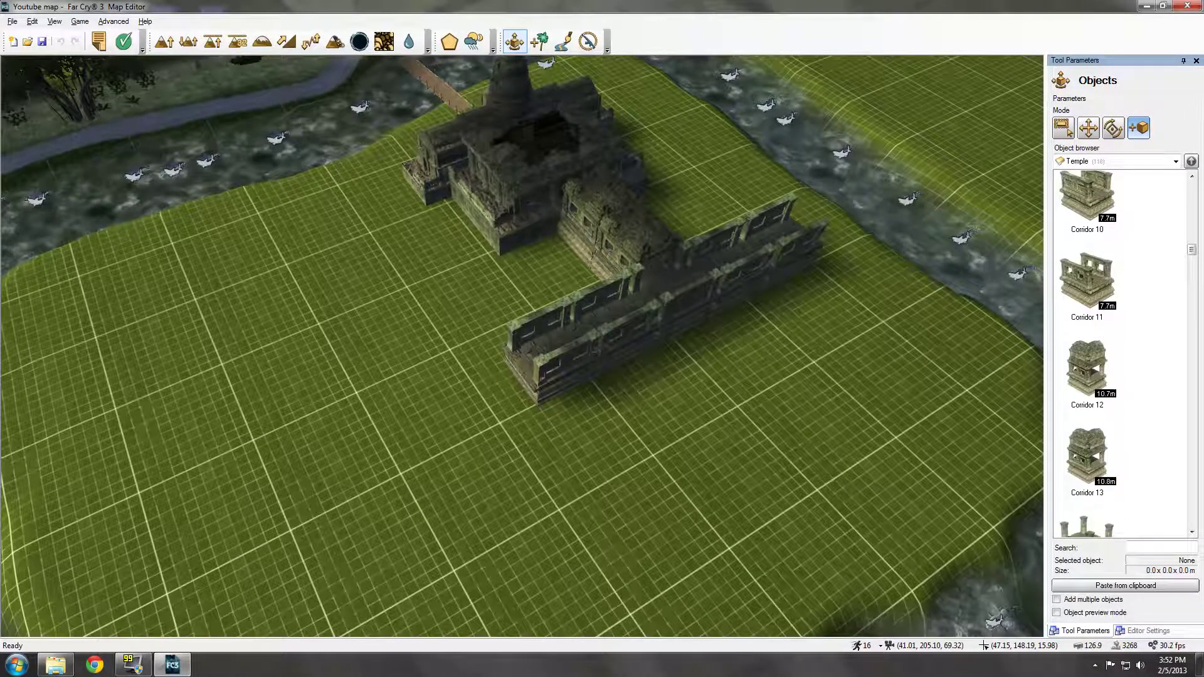
{"action": "scroll", "coordinate": [1120, 353], "scroll_direction": "down", "scroll_amount": 2}
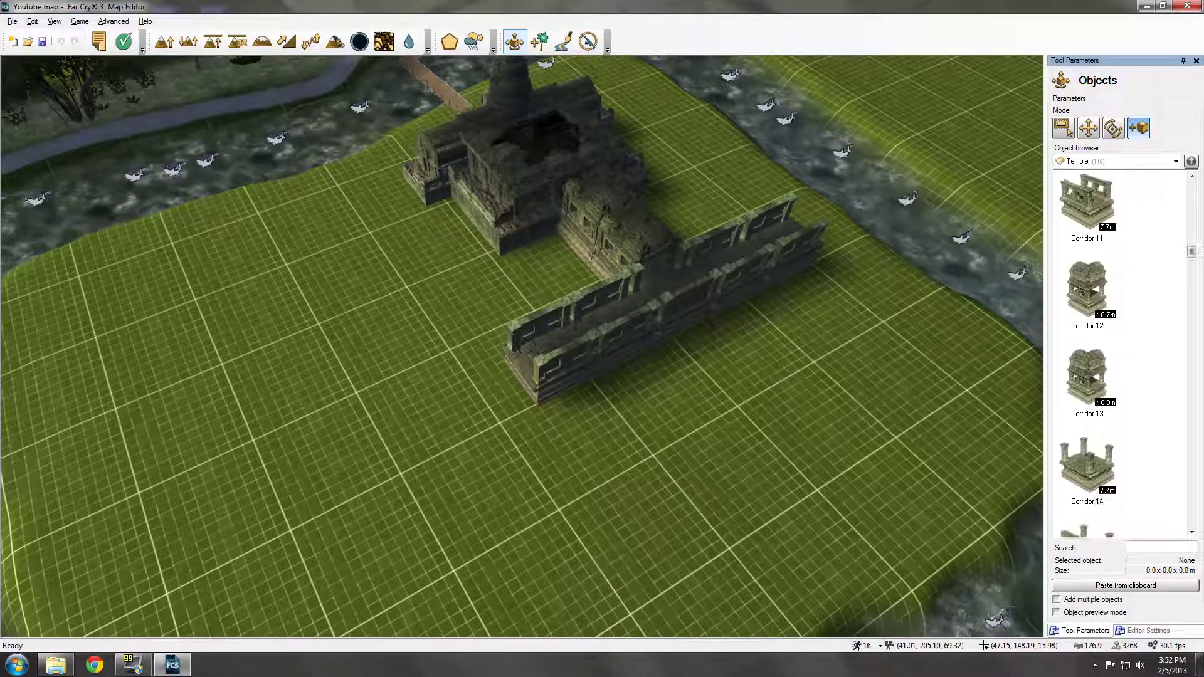
{"action": "scroll", "coordinate": [1119, 353], "scroll_direction": "down", "scroll_amount": 1}
{"action": "scroll", "coordinate": [1120, 353], "scroll_direction": "down", "scroll_amount": 1}
{"action": "scroll", "coordinate": [1120, 353], "scroll_direction": "down", "scroll_amount": 1}
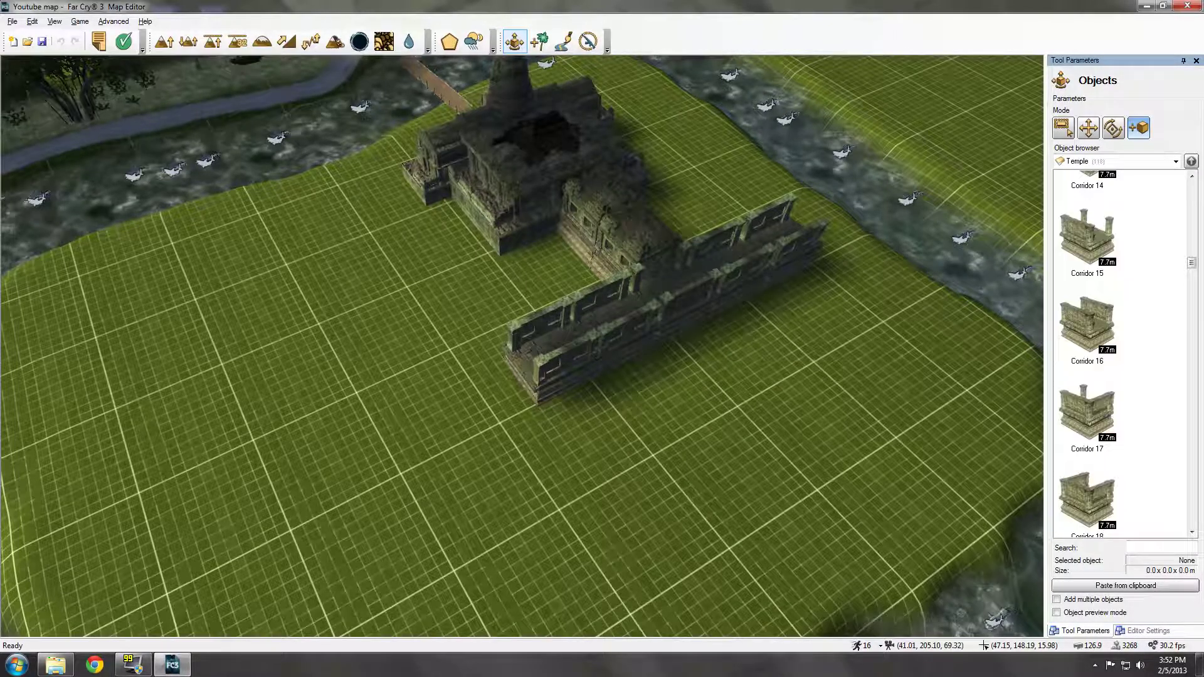
{"action": "scroll", "coordinate": [1120, 353], "scroll_direction": "down", "scroll_amount": 1}
{"action": "scroll", "coordinate": [1120, 354], "scroll_direction": "down", "scroll_amount": 1}
{"action": "scroll", "coordinate": [1120, 353], "scroll_direction": "down", "scroll_amount": 1}
{"action": "scroll", "coordinate": [1120, 353], "scroll_direction": "down", "scroll_amount": 1}
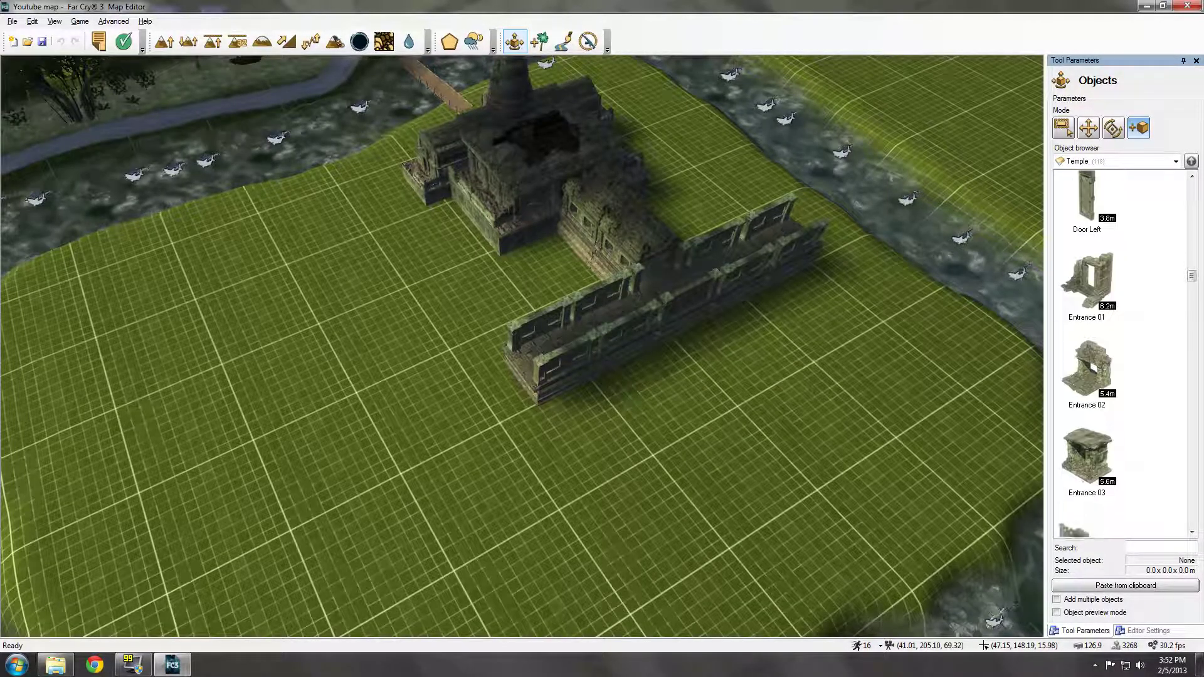
{"action": "scroll", "coordinate": [1119, 353], "scroll_direction": "down", "scroll_amount": 1}
{"action": "scroll", "coordinate": [1120, 353], "scroll_direction": "down", "scroll_amount": 1}
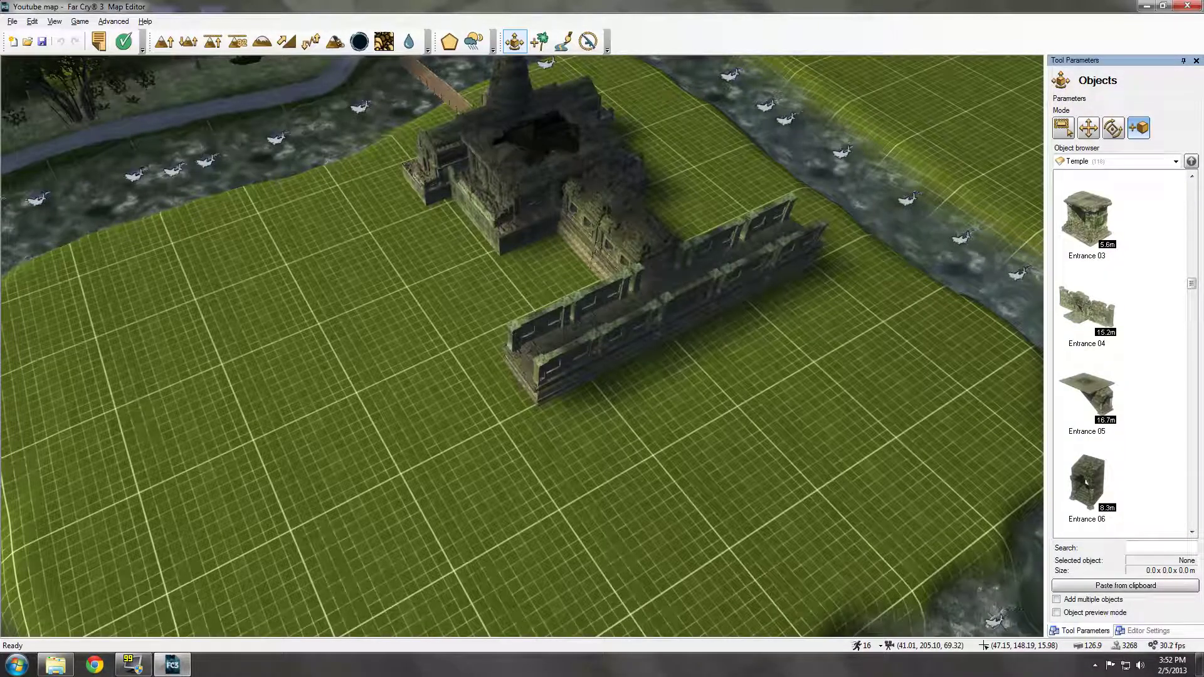
{"action": "scroll", "coordinate": [1120, 353], "scroll_direction": "down", "scroll_amount": 1}
{"action": "scroll", "coordinate": [1119, 352], "scroll_direction": "down", "scroll_amount": 1}
{"action": "left_click", "coordinate": [1087, 372]}
Step: Place Entrance 06 at the corridor's near end and view the archway up close
{"action": "left_click", "coordinate": [471, 372]}
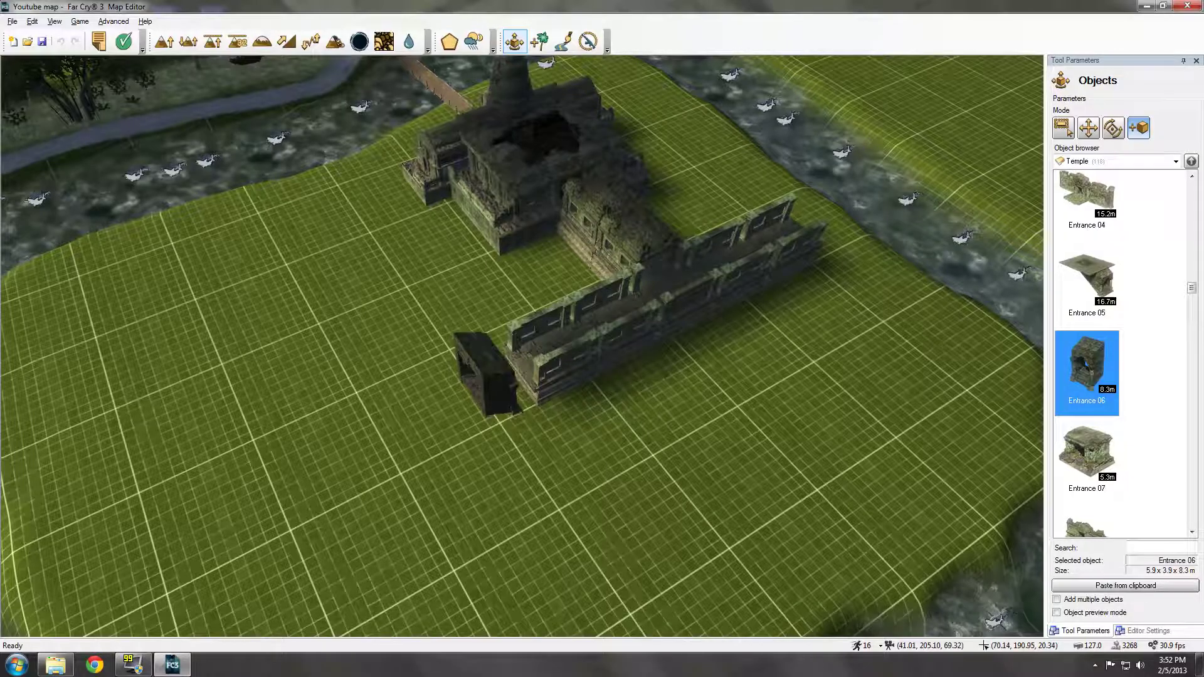
{"action": "scroll", "coordinate": [552, 390], "scroll_direction": "up", "scroll_amount": 2}
{"action": "scroll", "coordinate": [551, 390], "scroll_direction": "up", "scroll_amount": 2}
{"action": "scroll", "coordinate": [512, 264], "scroll_direction": "up", "scroll_amount": 1}
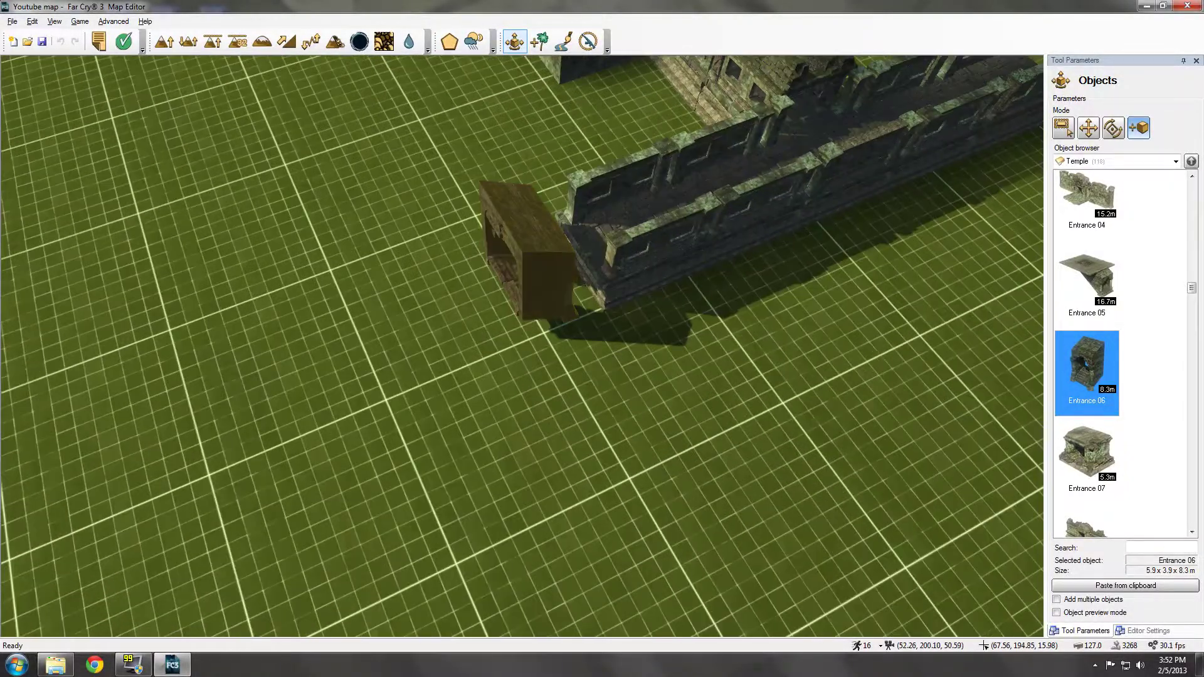
{"action": "scroll", "coordinate": [513, 264], "scroll_direction": "up", "scroll_amount": 1}
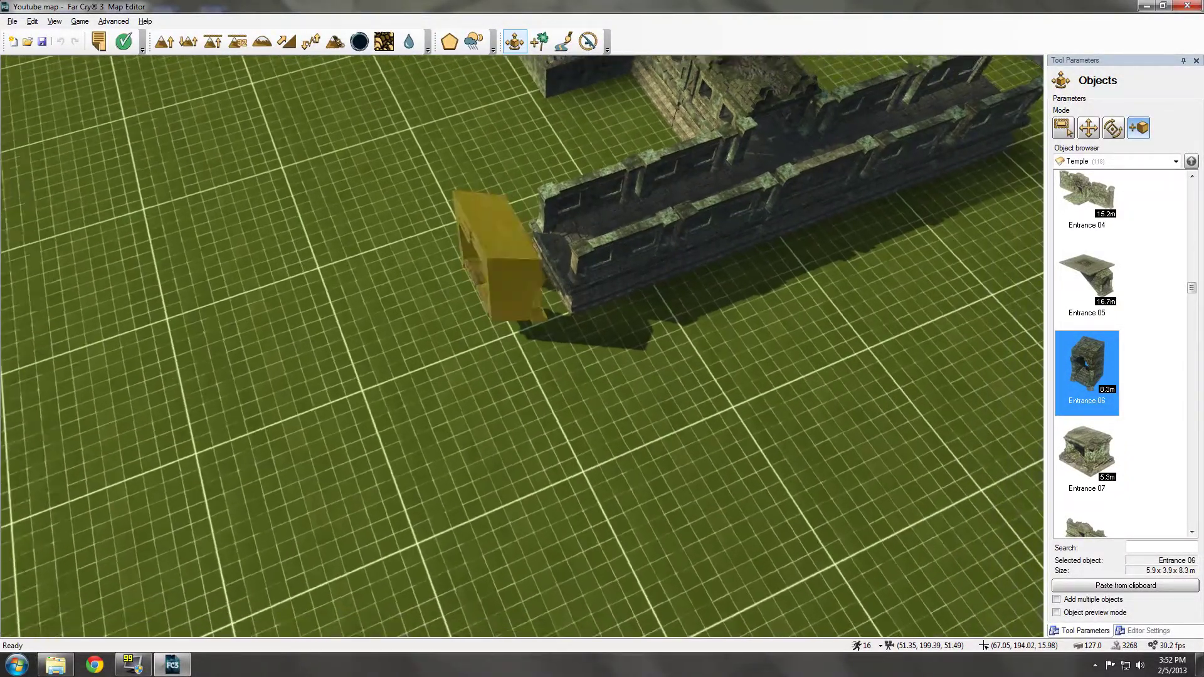
{"action": "middle_click_drag", "start_coordinate": [513, 263], "coordinate": [5, 109]}
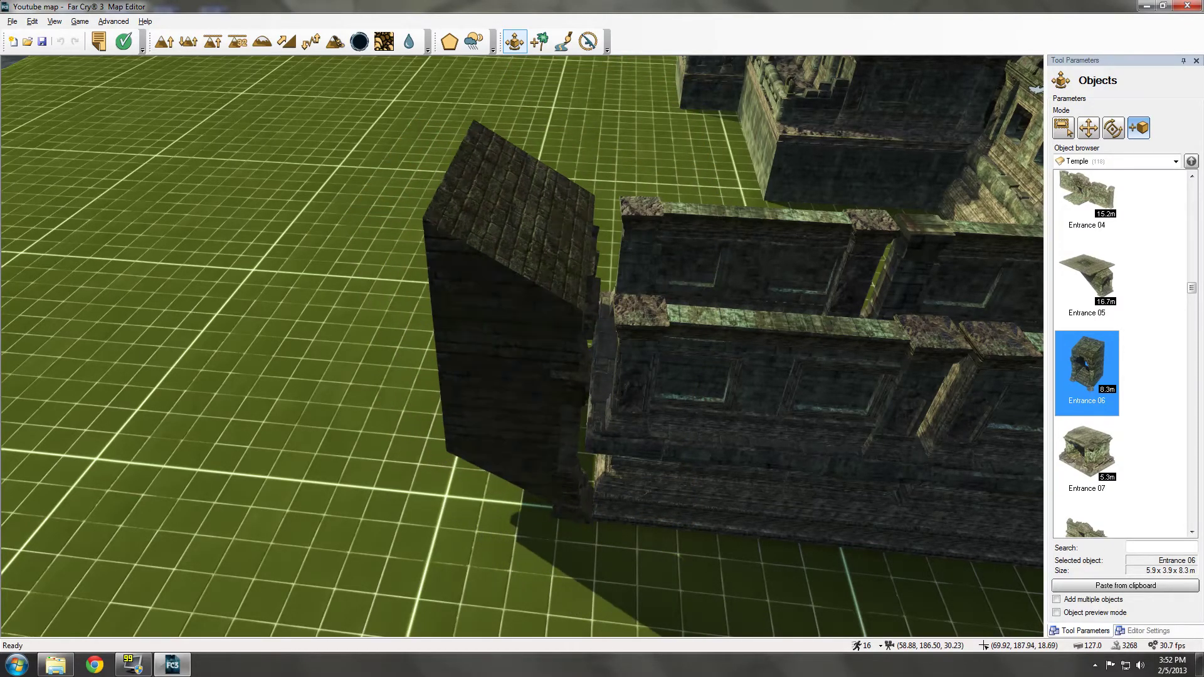
{"action": "right_click_drag", "start_coordinate": [1036, 87], "coordinate": [965, 63]}
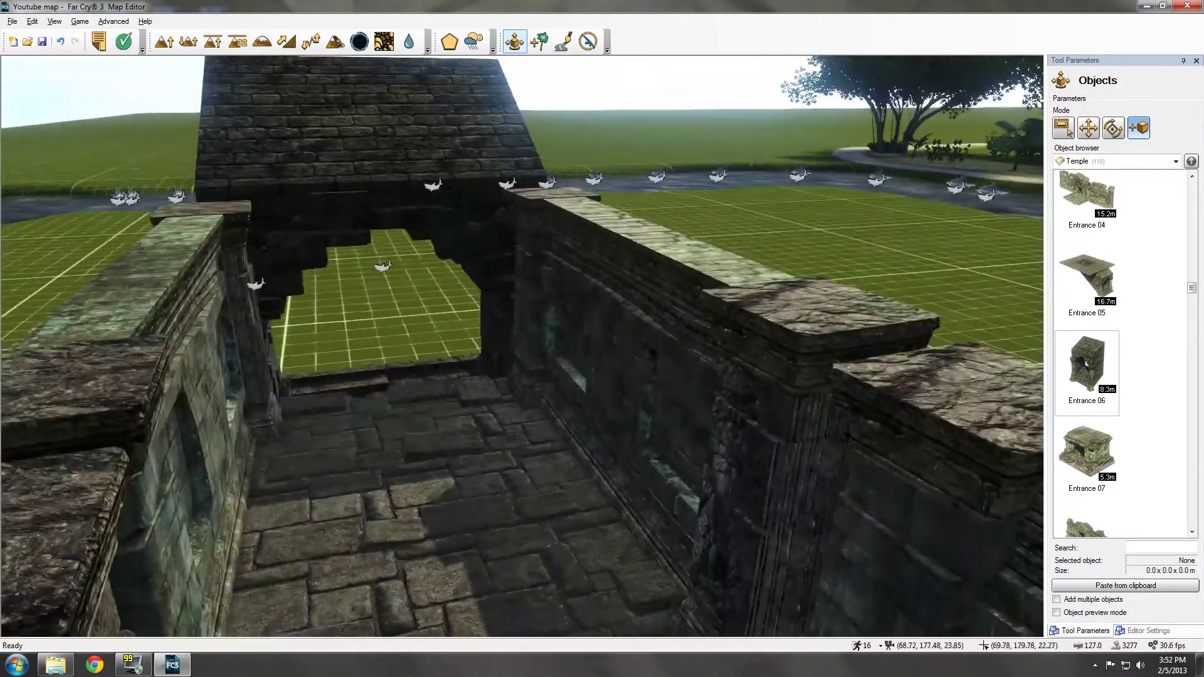
{"action": "right_click_drag", "start_coordinate": [523, 346], "coordinate": [565, 347]}
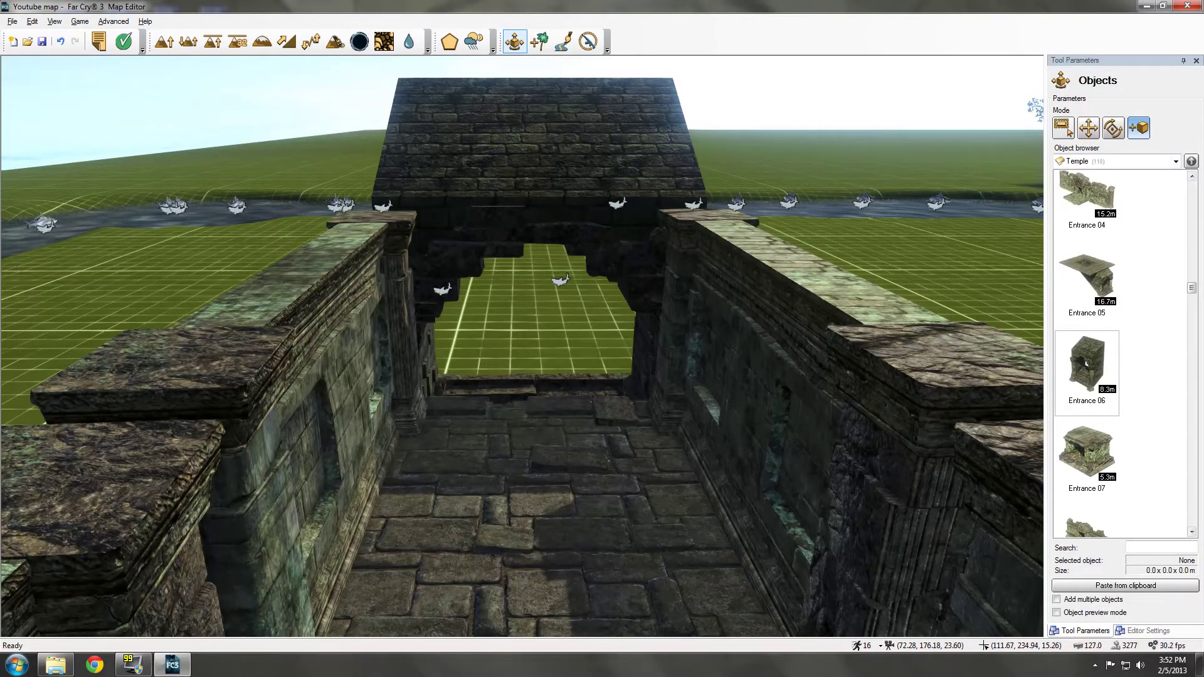
Step: Select the placed entrance and raise it along Z to meet the corridor
{"action": "left_click", "coordinate": [534, 405]}
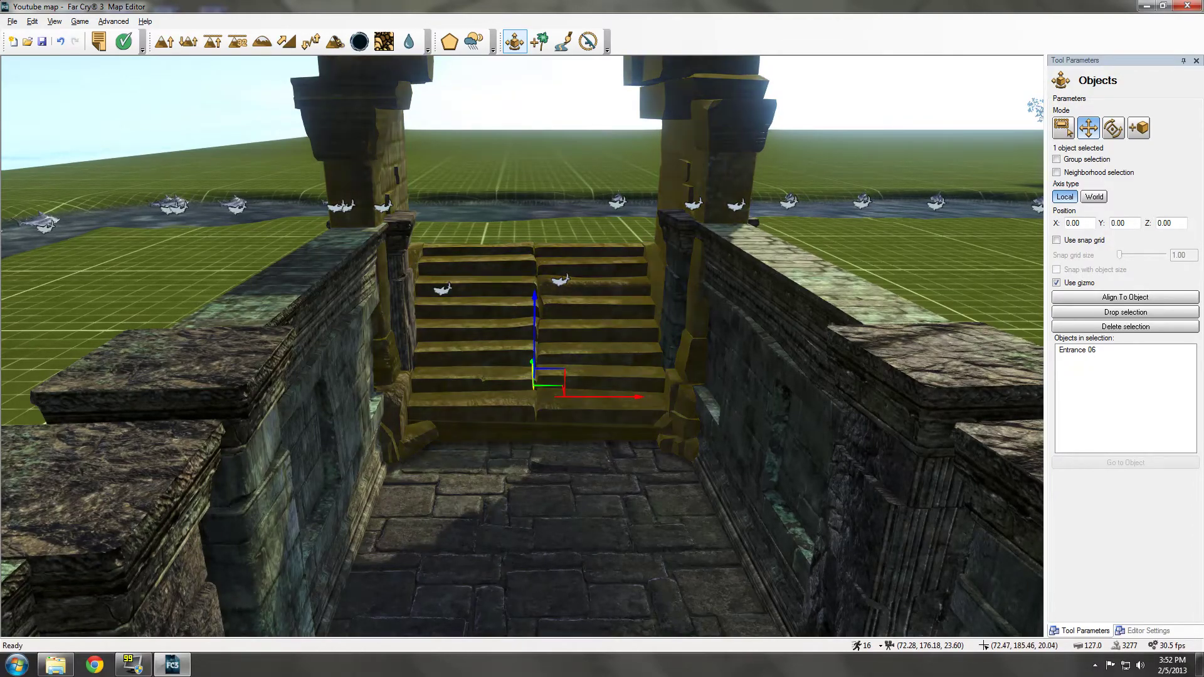
{"action": "left_click_drag", "start_coordinate": [534, 330], "coordinate": [533, 313]}
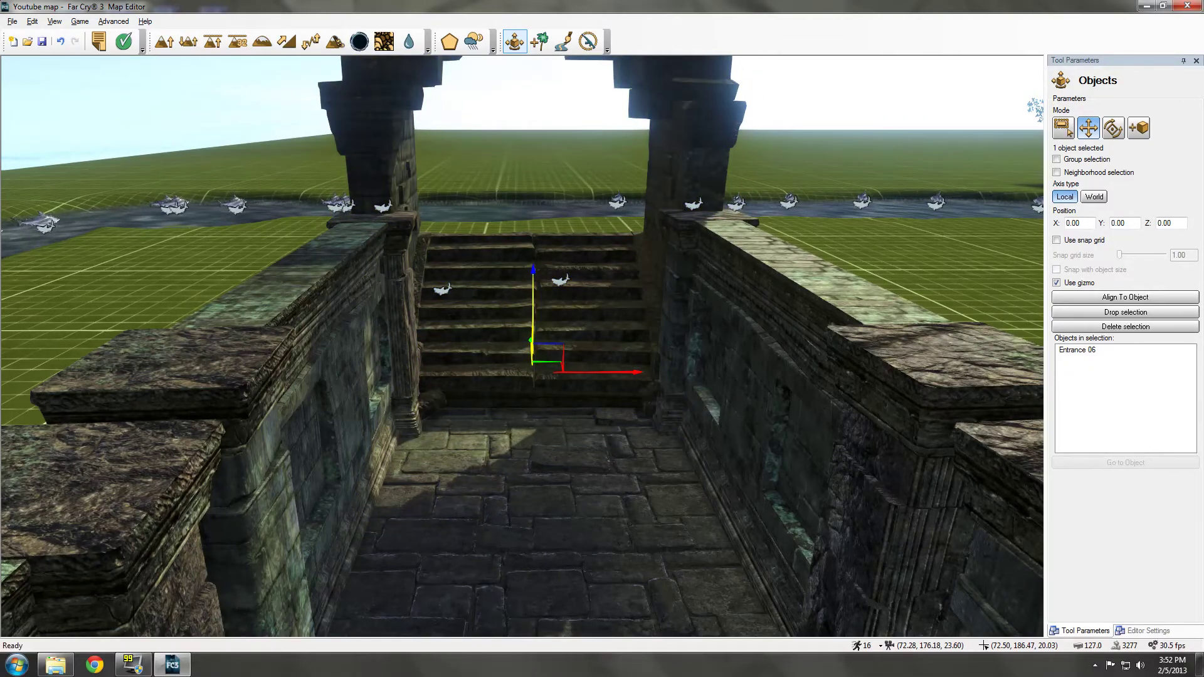
{"action": "right_click_drag", "start_coordinate": [533, 313], "coordinate": [602, 339]}
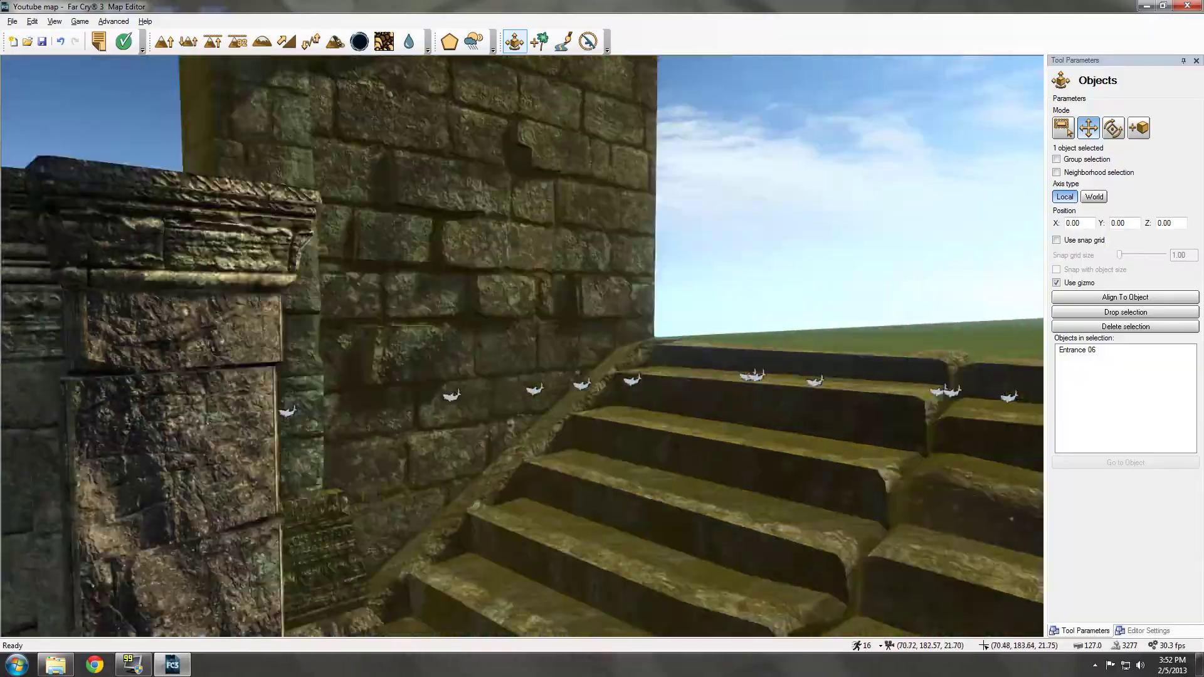
{"action": "right_click_drag", "start_coordinate": [602, 339], "coordinate": [603, 340]}
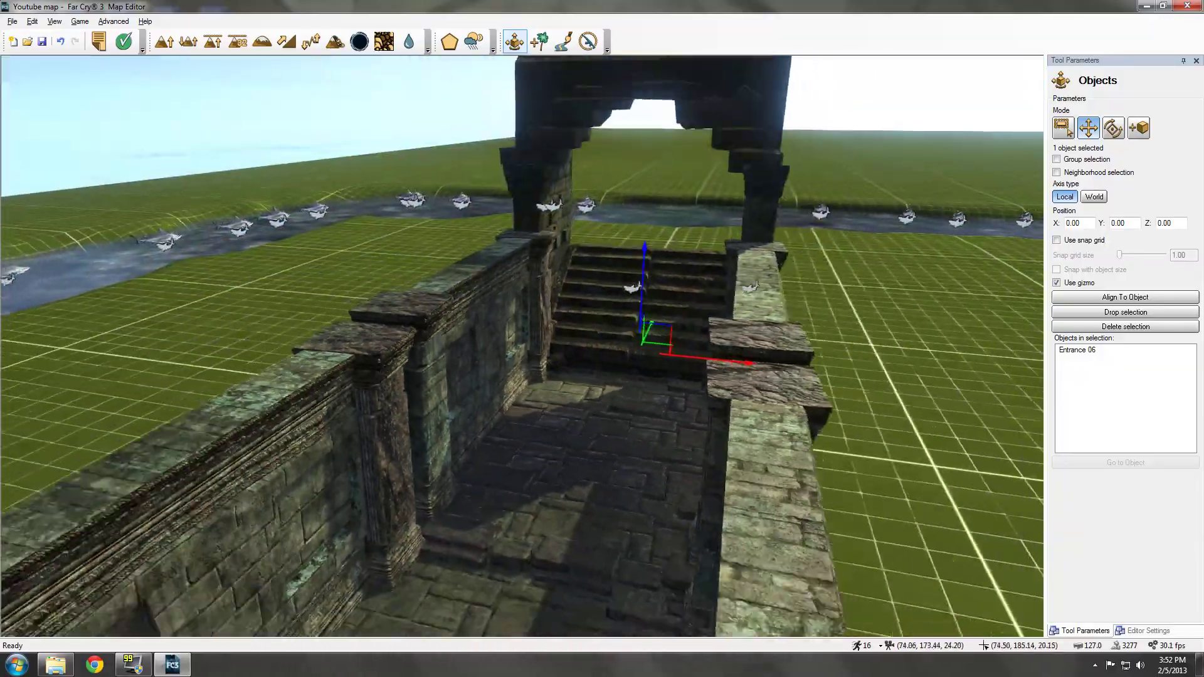
Step: Pick Entrance 06 again in the Temple object list and orbit toward the stairs
{"action": "left_click", "coordinate": [1138, 128]}
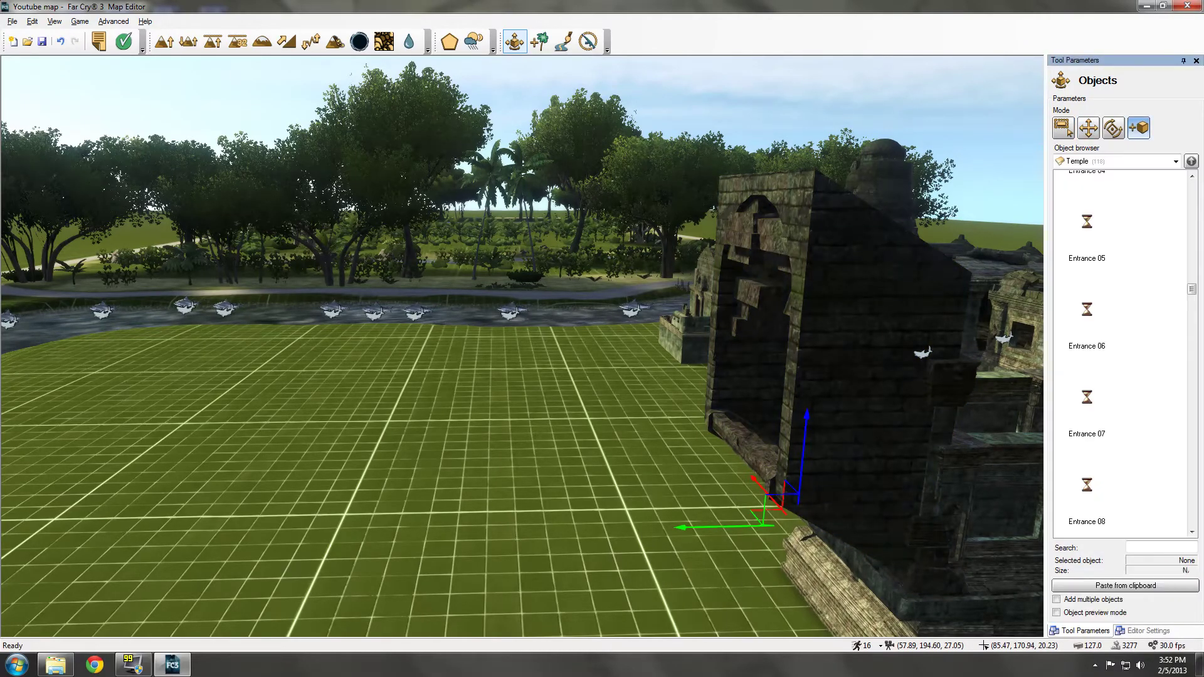
{"action": "left_click", "coordinate": [1087, 311]}
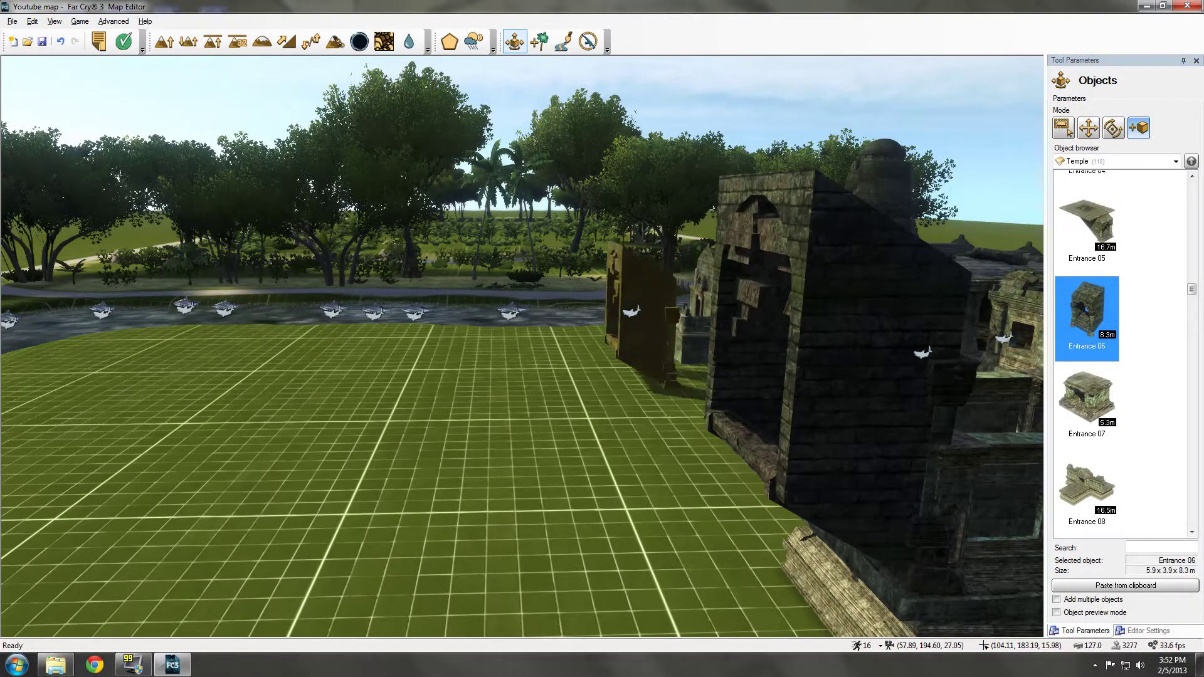
{"action": "right_click_drag", "start_coordinate": [602, 338], "coordinate": [603, 339]}
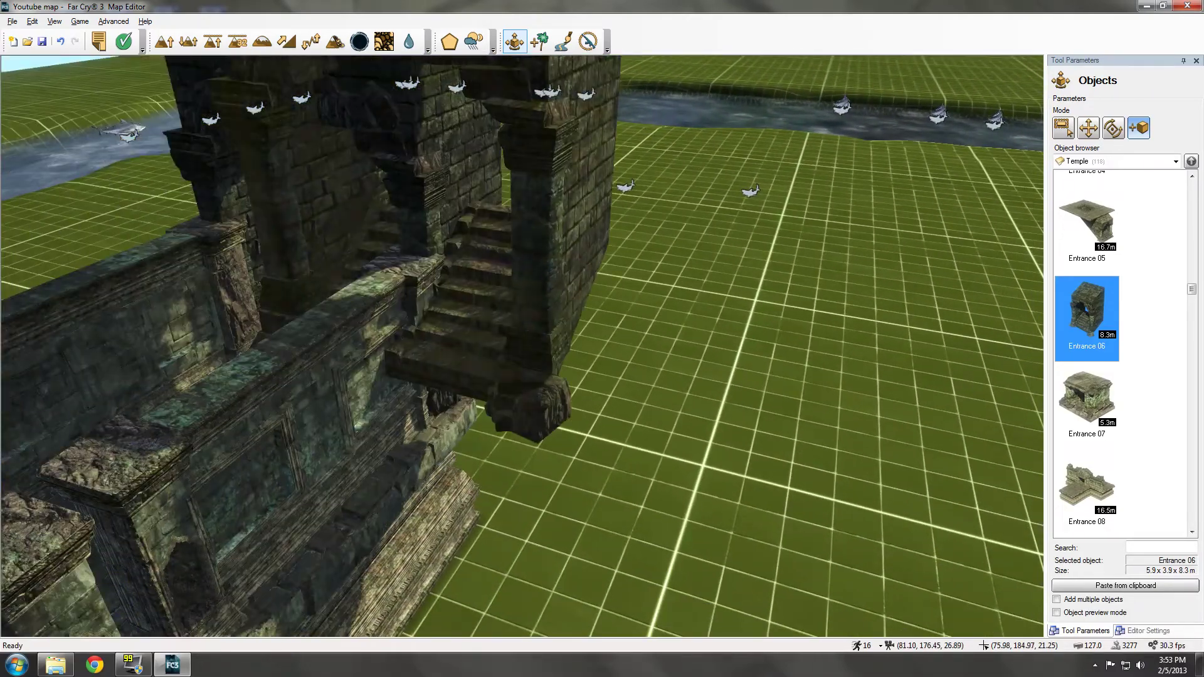
{"action": "right_click_drag", "start_coordinate": [602, 339], "coordinate": [603, 338]}
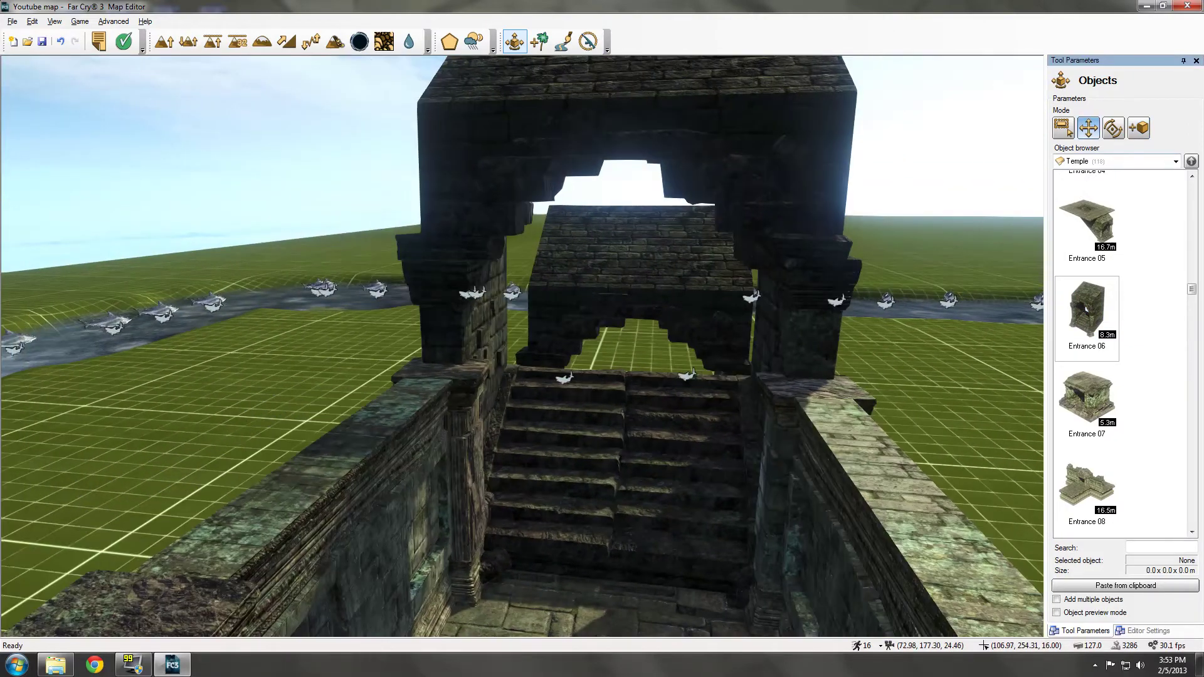
Step: Move the entrance onto the corridor wall's left end and inspect it from the left side
{"action": "key", "text": "Escape"}
{"action": "mouse_move", "coordinate": [649, 489]}
{"action": "left_mouse_down"}
{"action": "mouse_move", "coordinate": [625, 352]}
{"action": "mouse_move", "coordinate": [629, 367]}
{"action": "left_mouse_up"}
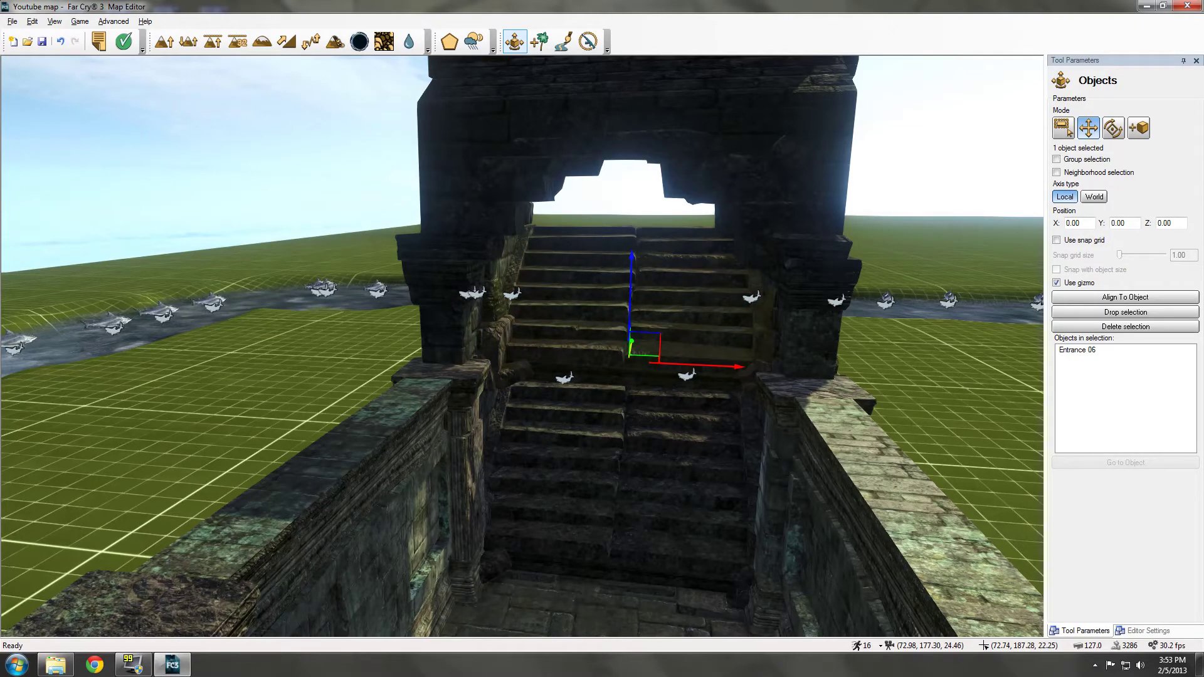
{"action": "left_click_drag", "start_coordinate": [629, 368], "coordinate": [633, 357]}
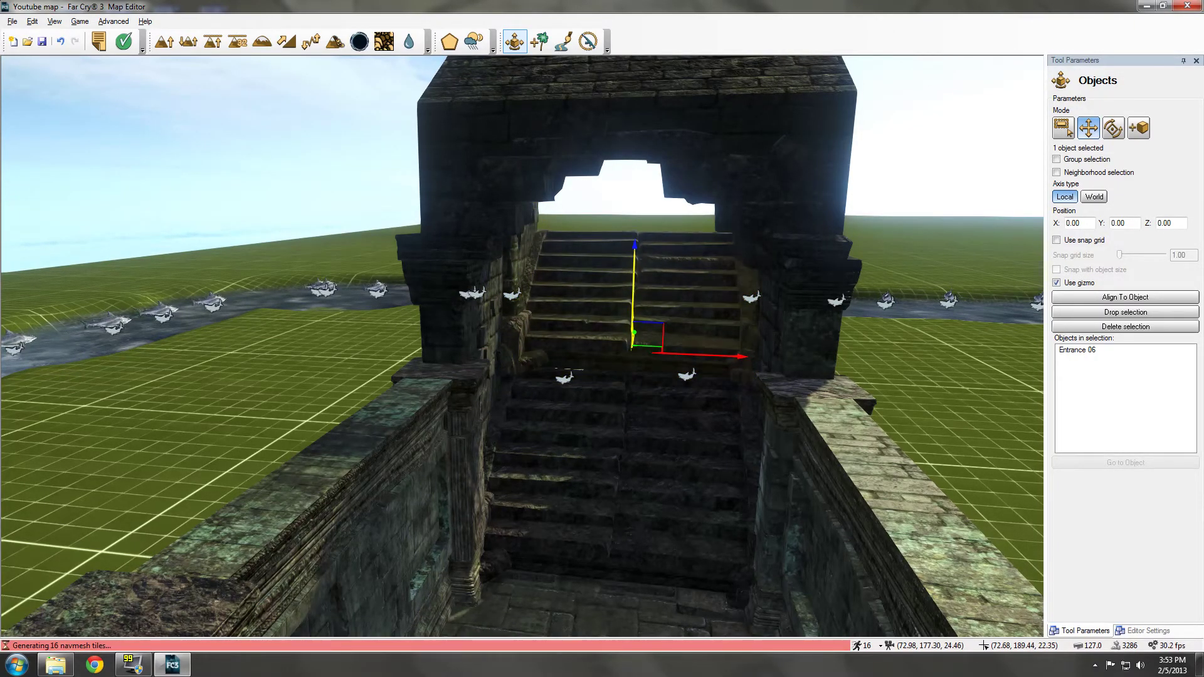
{"action": "mouse_move", "coordinate": [632, 357]}
{"action": "right_mouse_down"}
{"action": "mouse_move", "coordinate": [527, 357]}
{"action": "mouse_move", "coordinate": [621, 357]}
{"action": "mouse_move", "coordinate": [565, 357]}
{"action": "right_mouse_up"}
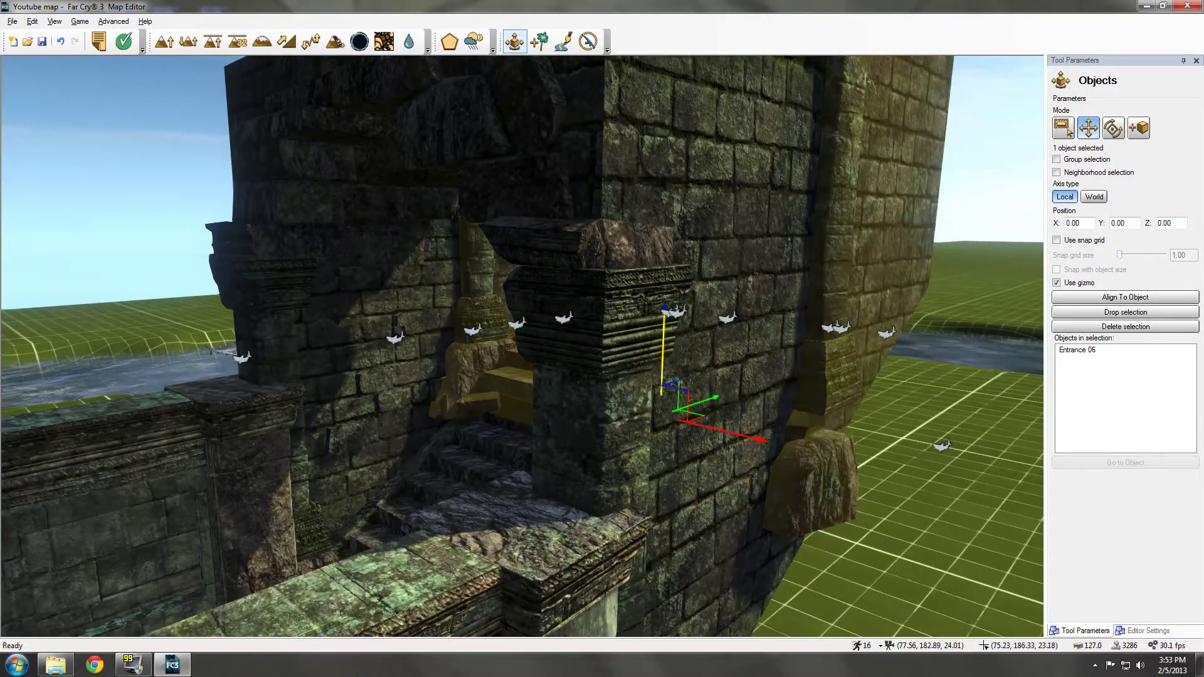
{"action": "right_click_drag", "start_coordinate": [565, 357], "coordinate": [509, 357]}
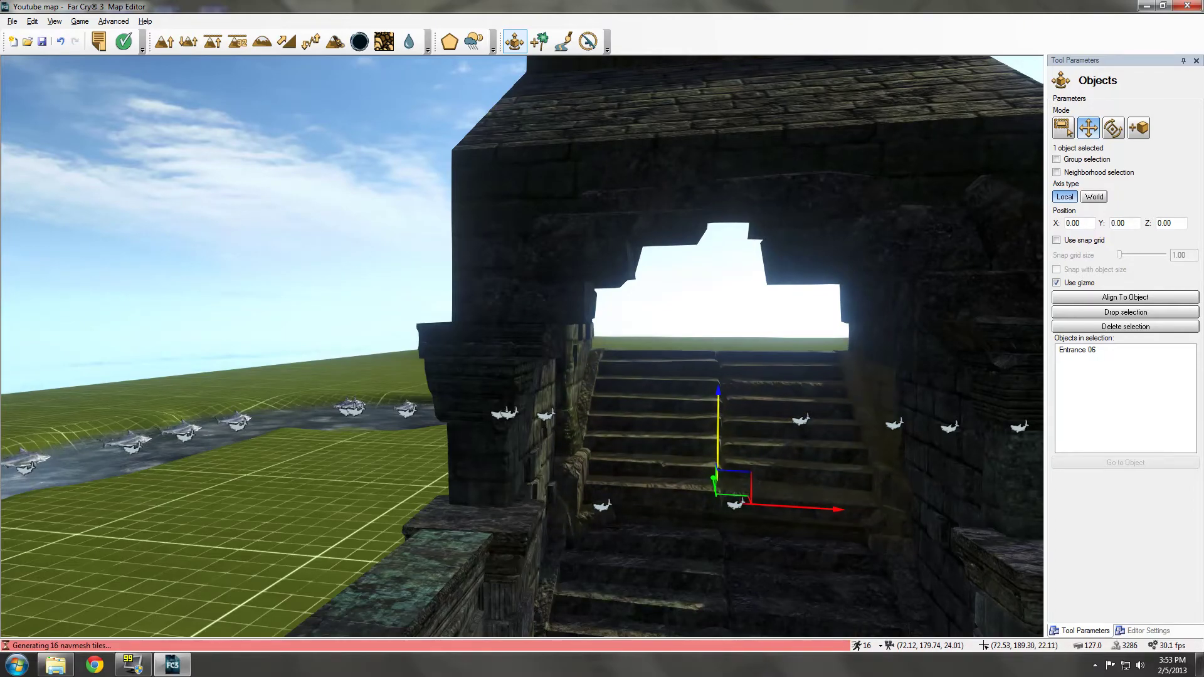
{"action": "mouse_move", "coordinate": [522, 346]}
{"action": "right_mouse_down"}
{"action": "mouse_move", "coordinate": [466, 346]}
{"action": "mouse_move", "coordinate": [541, 347]}
{"action": "mouse_move", "coordinate": [456, 346]}
{"action": "right_mouse_up"}
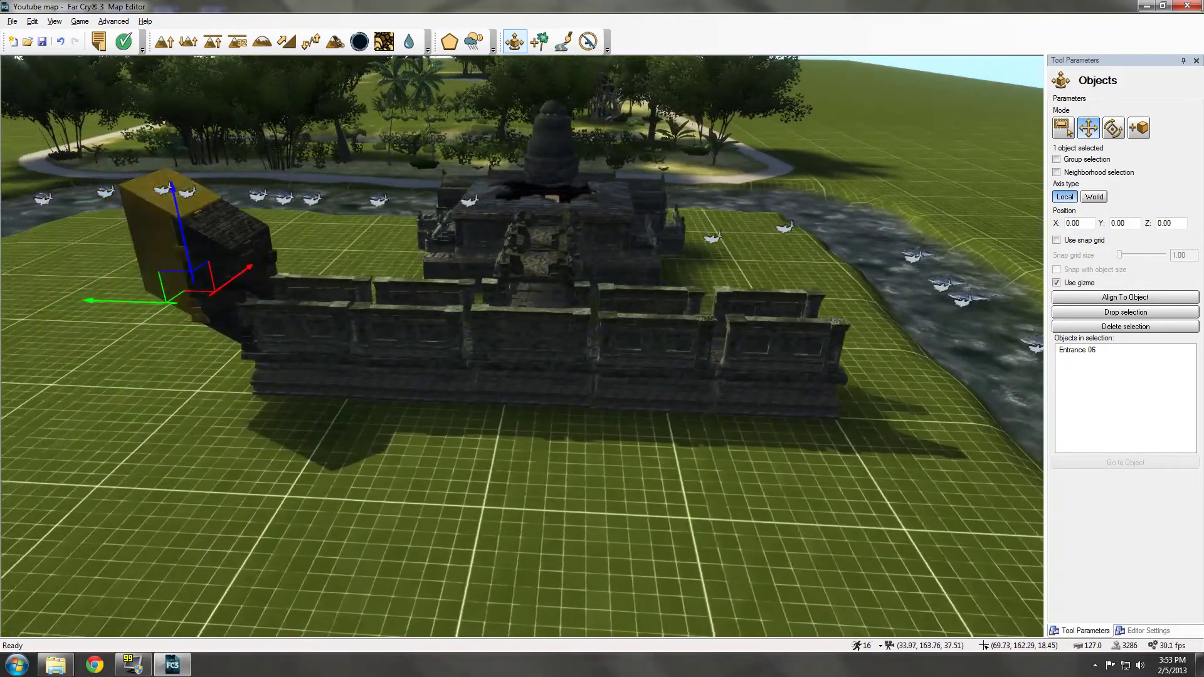
Step: Delete the Corridor 10 wall piece from the temple
{"action": "key", "text": "1"}
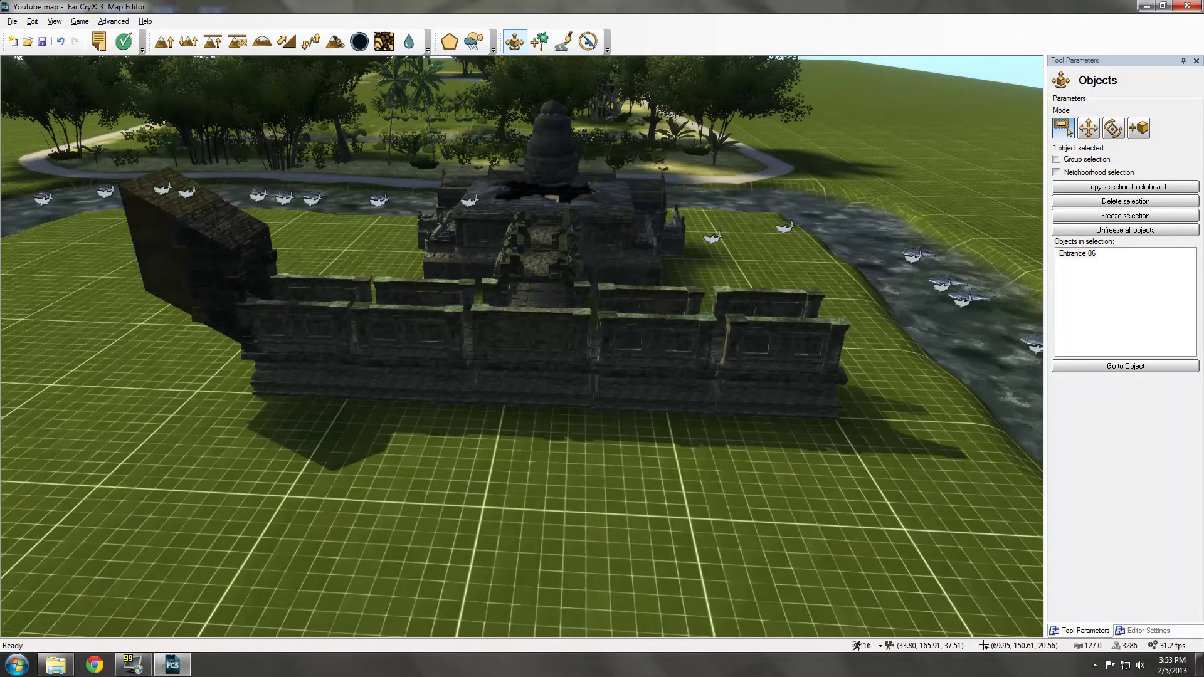
{"action": "left_click", "coordinate": [781, 340]}
{"action": "right_click_drag", "start_coordinate": [781, 340], "coordinate": [847, 339]}
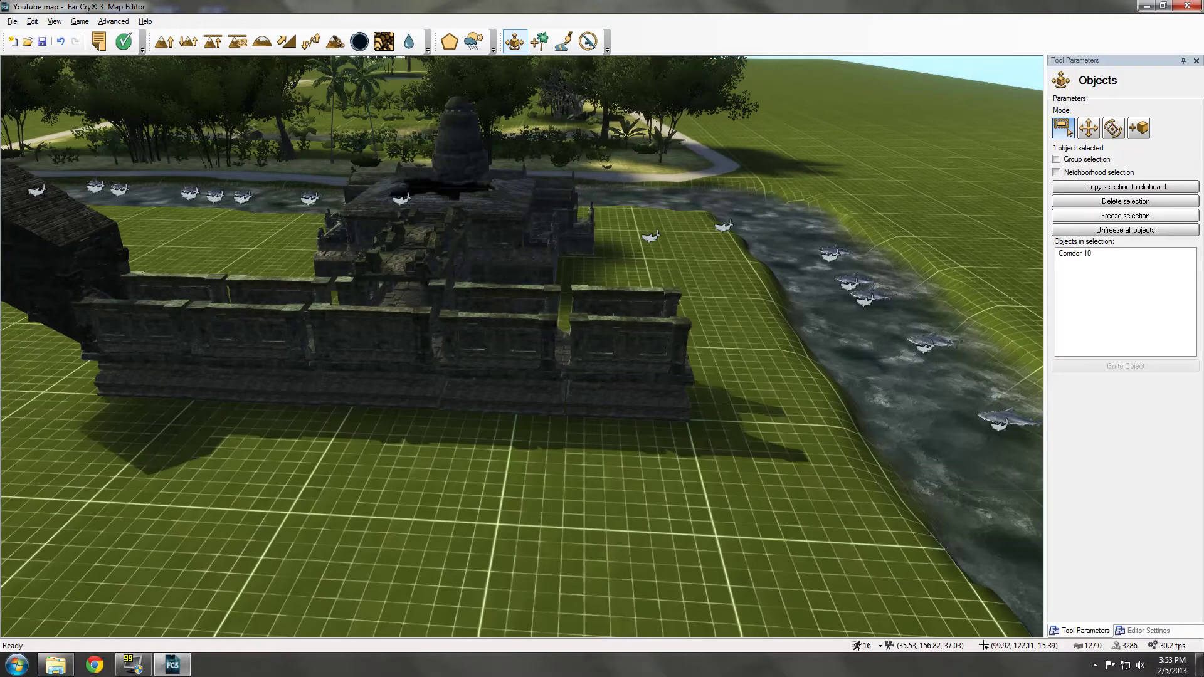
{"action": "key", "text": "Delete"}
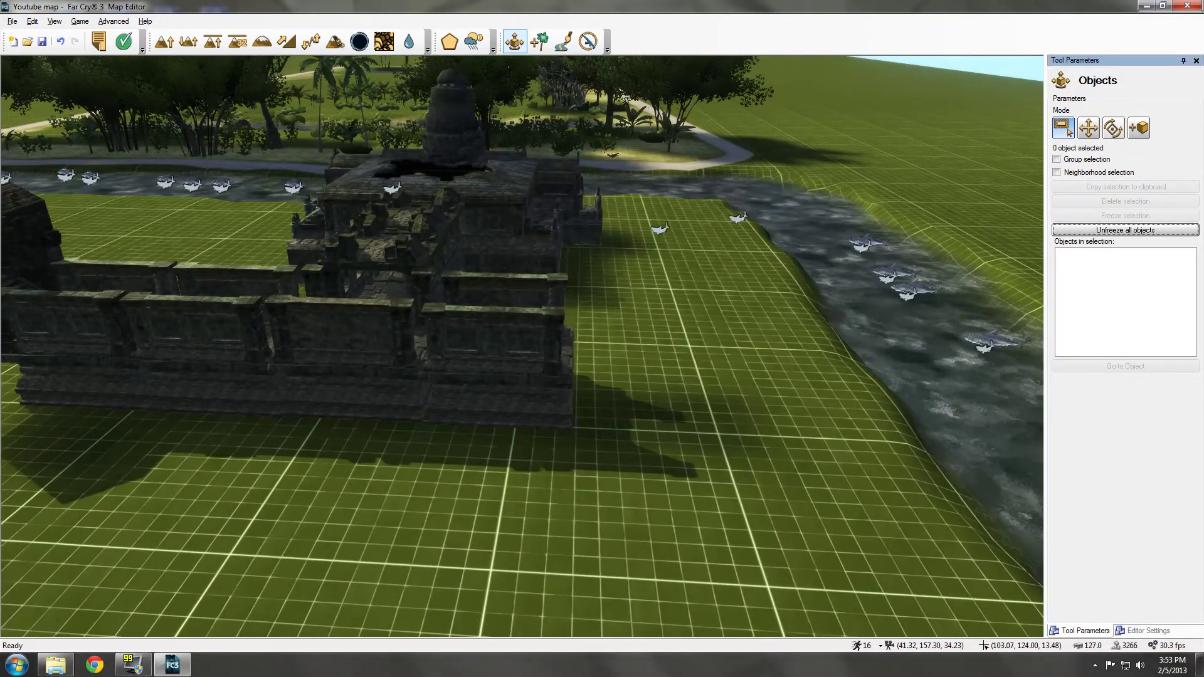
Step: Place an Entrance 06 stair gate at the corridor and nudge it slightly forward
{"action": "key", "text": "4"}
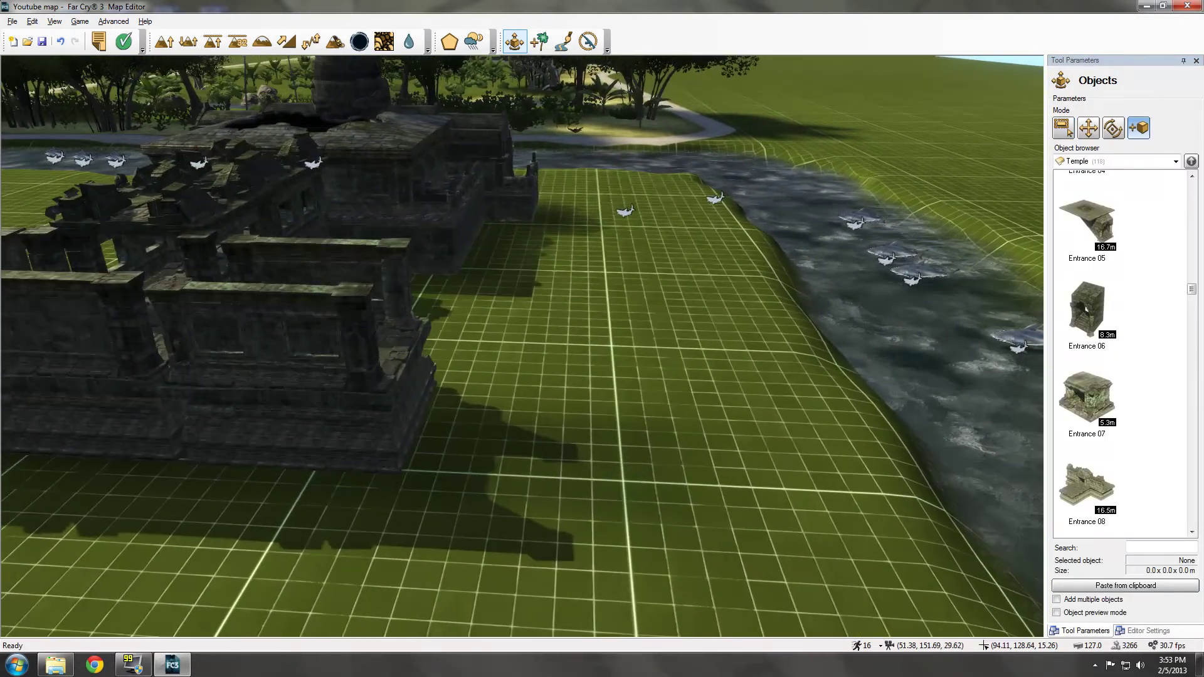
{"action": "left_click", "coordinate": [725, 311]}
{"action": "mouse_move", "coordinate": [725, 312]}
{"action": "right_mouse_down"}
{"action": "mouse_move", "coordinate": [564, 311]}
{"action": "mouse_move", "coordinate": [424, 282]}
{"action": "right_mouse_up"}
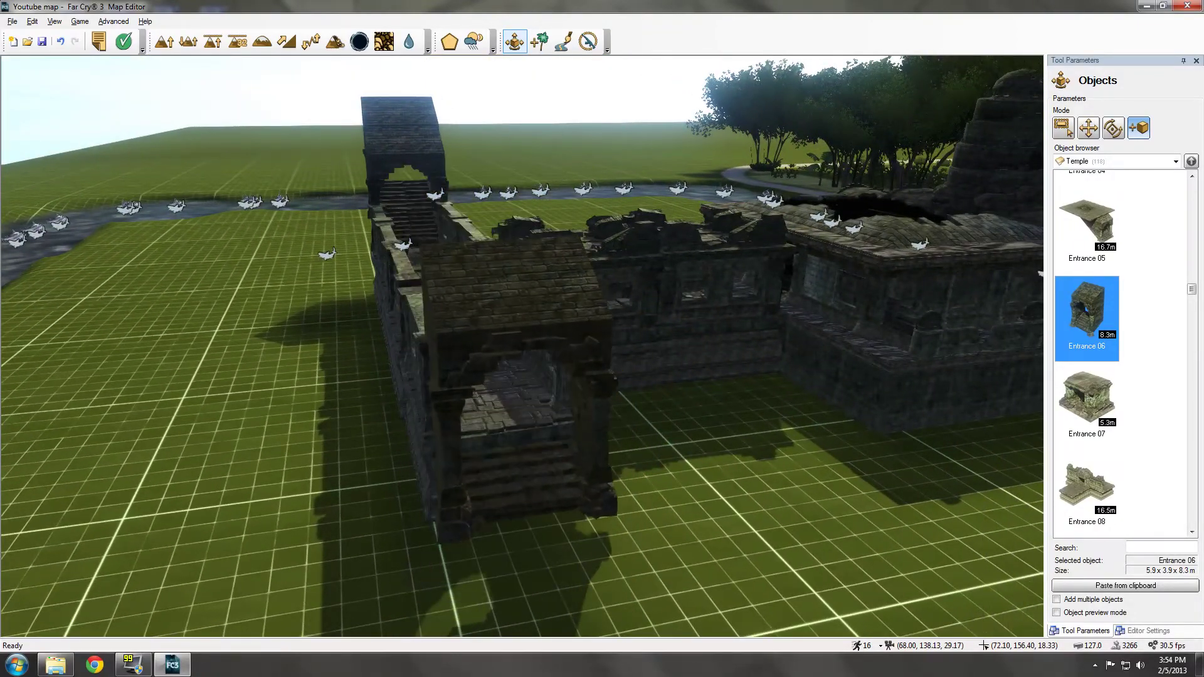
{"action": "left_click_drag", "start_coordinate": [527, 453], "coordinate": [531, 463]}
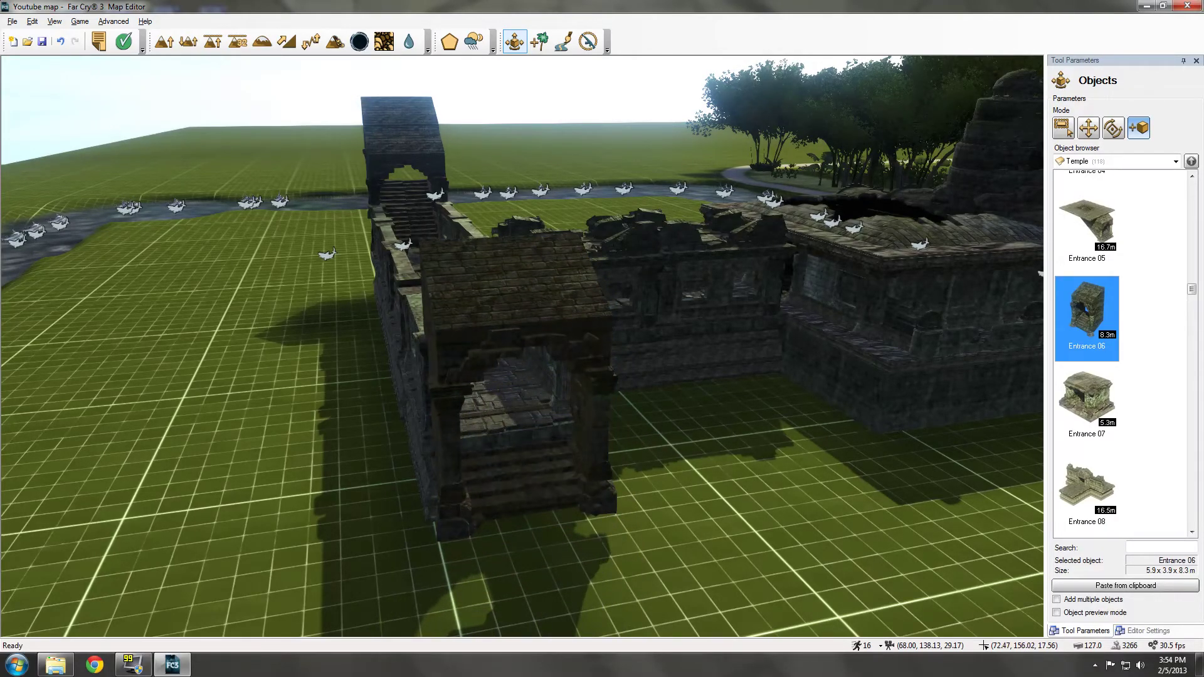
Step: Stack a second Entrance 06 in front of the gate, fitted against the corridor wall
{"action": "left_click", "coordinate": [518, 396]}
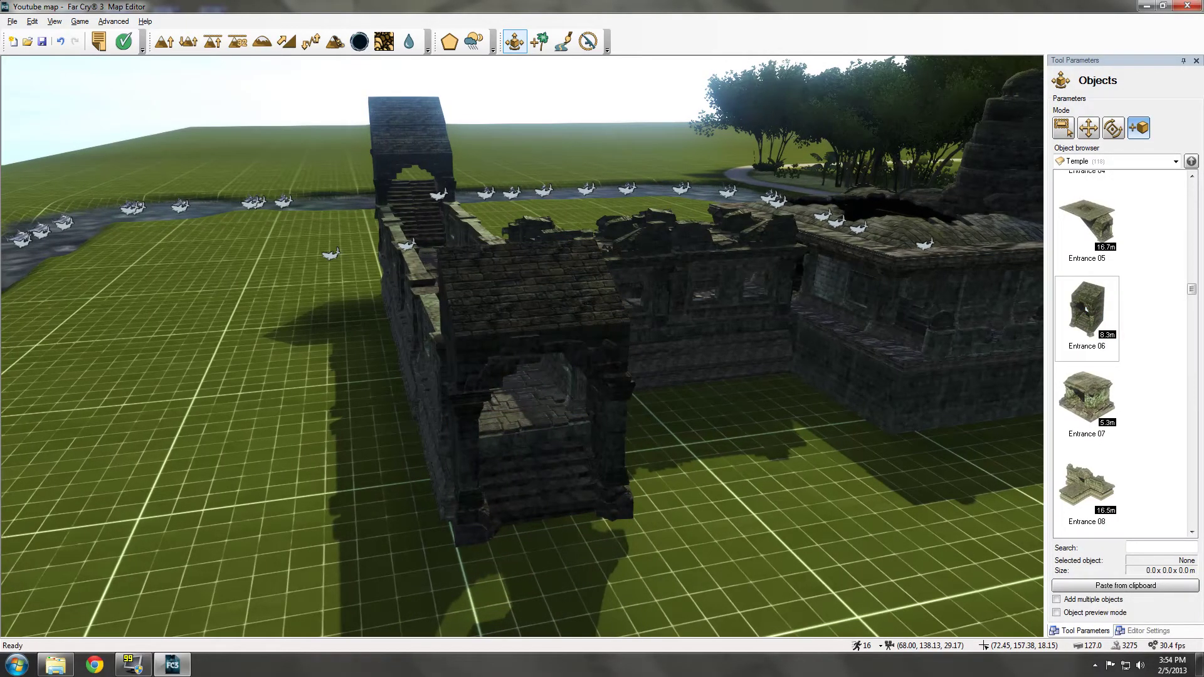
{"action": "right_click_drag", "start_coordinate": [517, 396], "coordinate": [564, 377]}
{"action": "left_click", "coordinate": [1089, 127]}
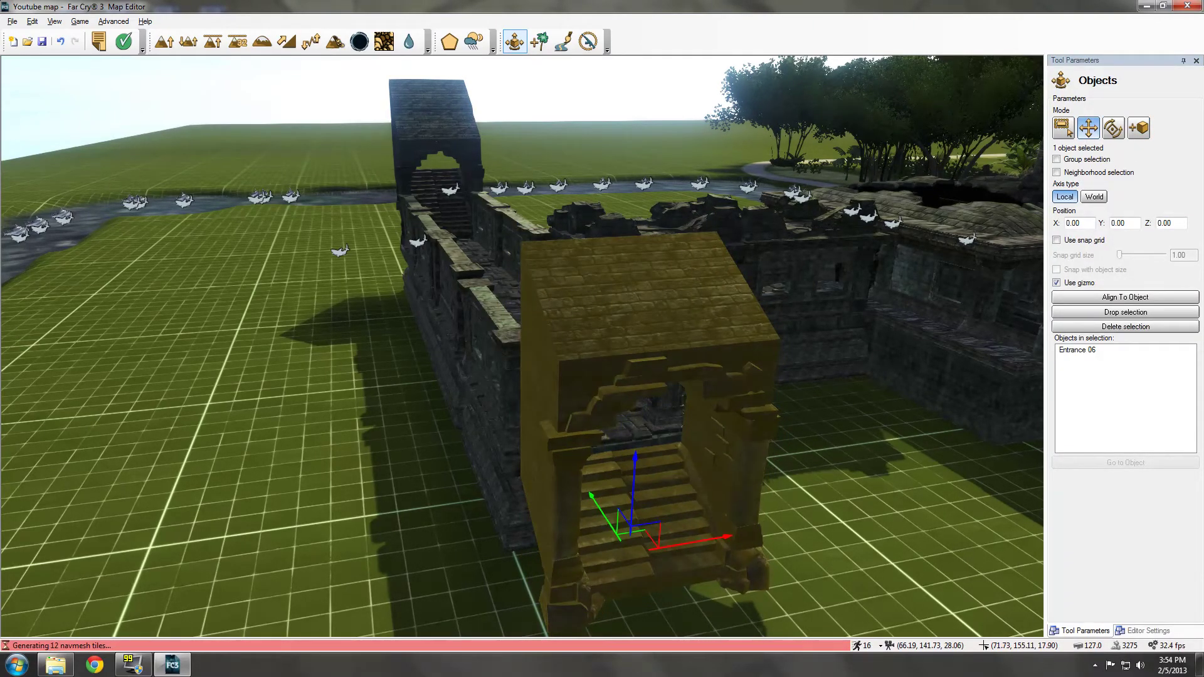
{"action": "scroll", "coordinate": [522, 346], "scroll_direction": "up", "scroll_amount": 1}
{"action": "right_click_drag", "start_coordinate": [522, 346], "coordinate": [523, 346]}
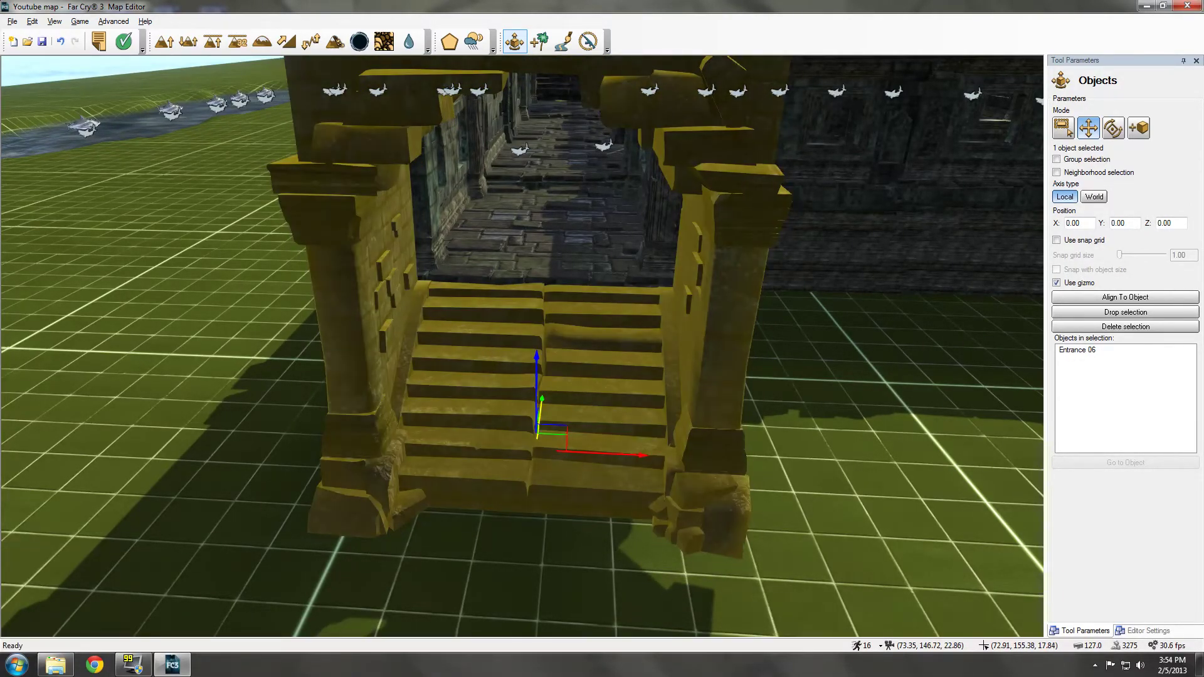
{"action": "right_click_drag", "start_coordinate": [522, 347], "coordinate": [522, 347]}
{"action": "key", "text": "a"}
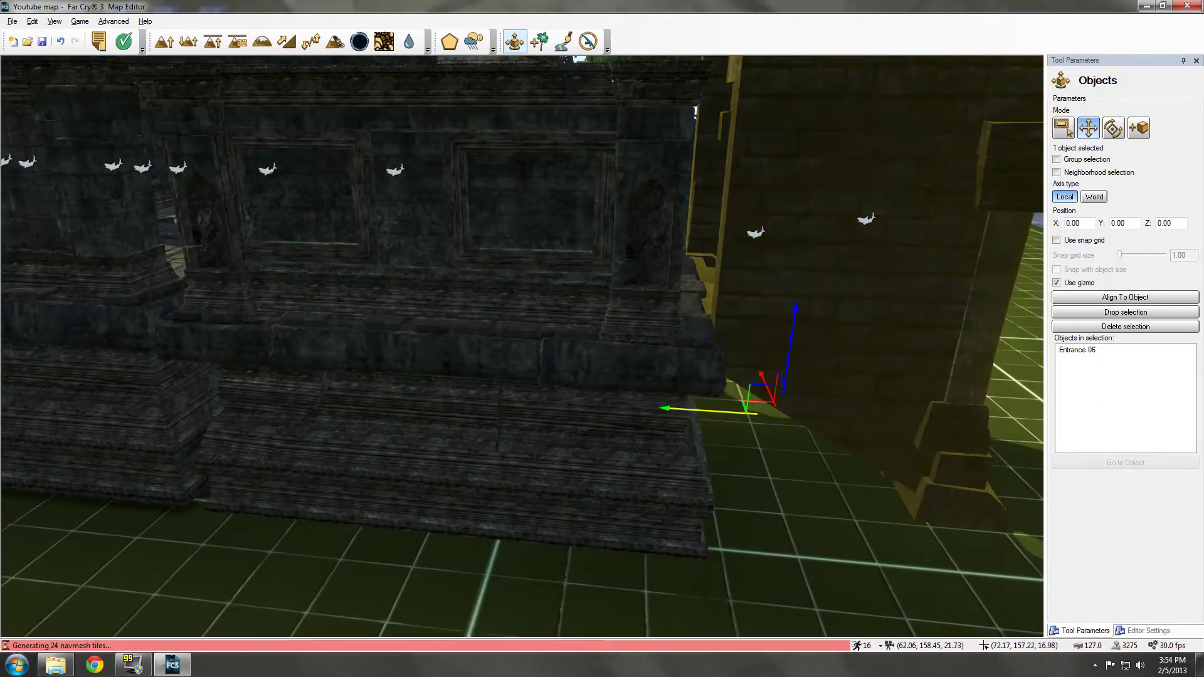
{"action": "right_click_drag", "start_coordinate": [523, 347], "coordinate": [522, 346]}
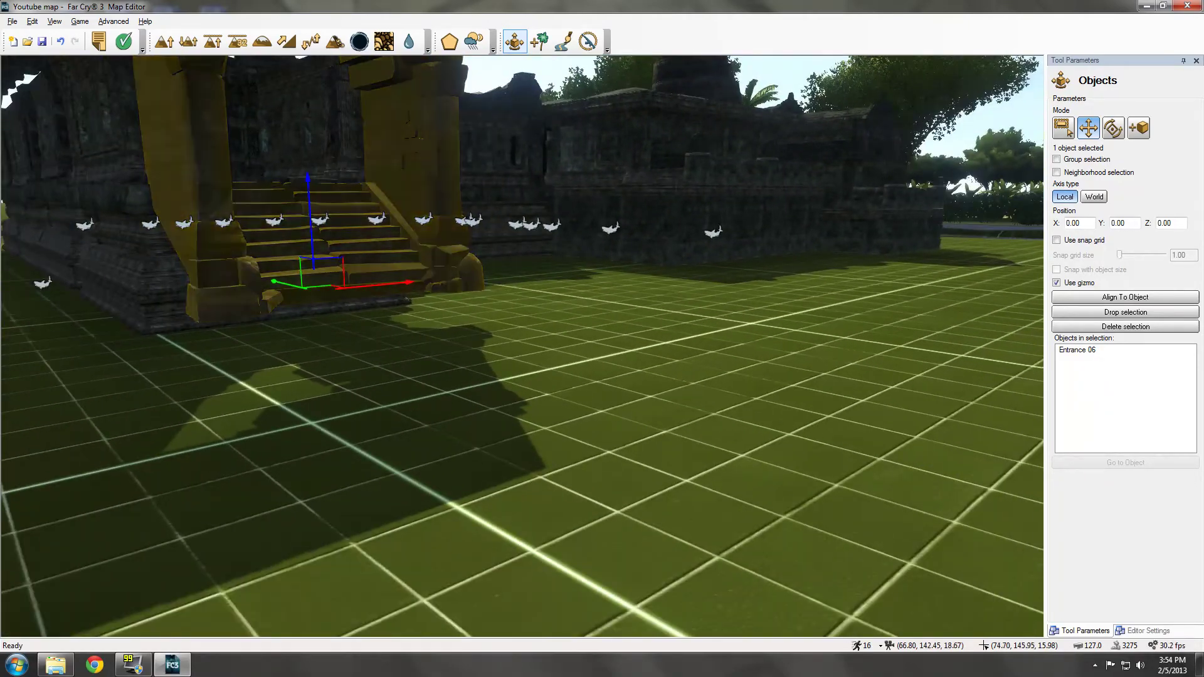
{"action": "key", "text": "Escape"}
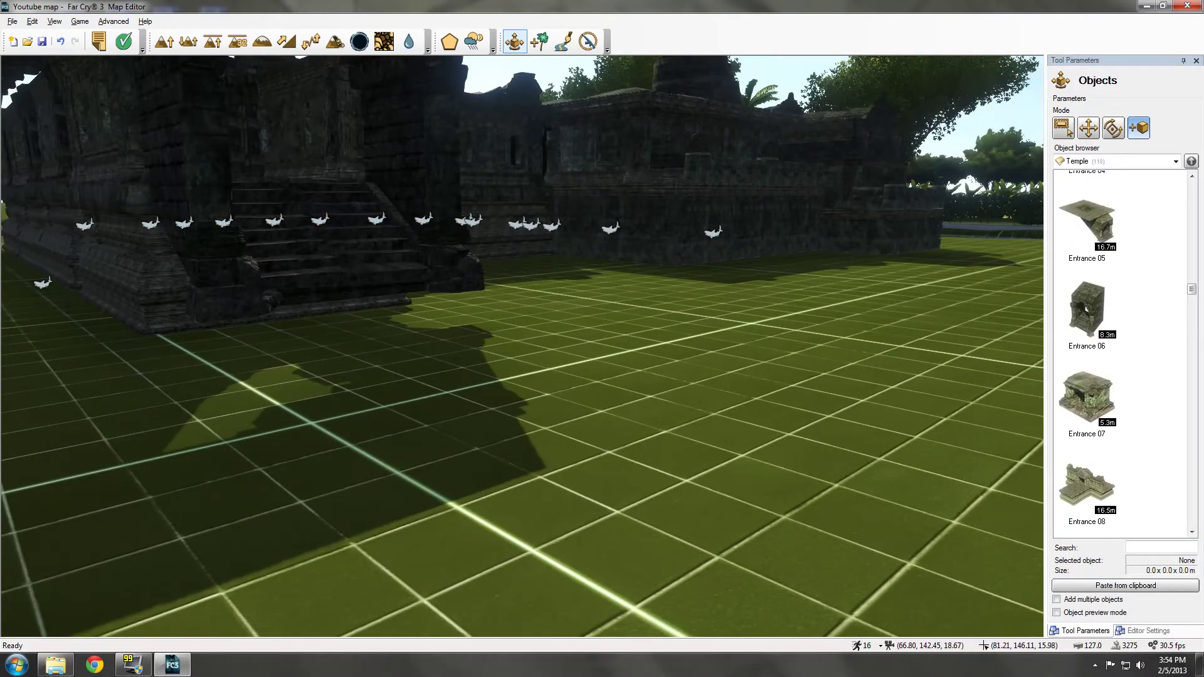
{"action": "scroll", "coordinate": [523, 347], "scroll_direction": "down", "scroll_amount": 3}
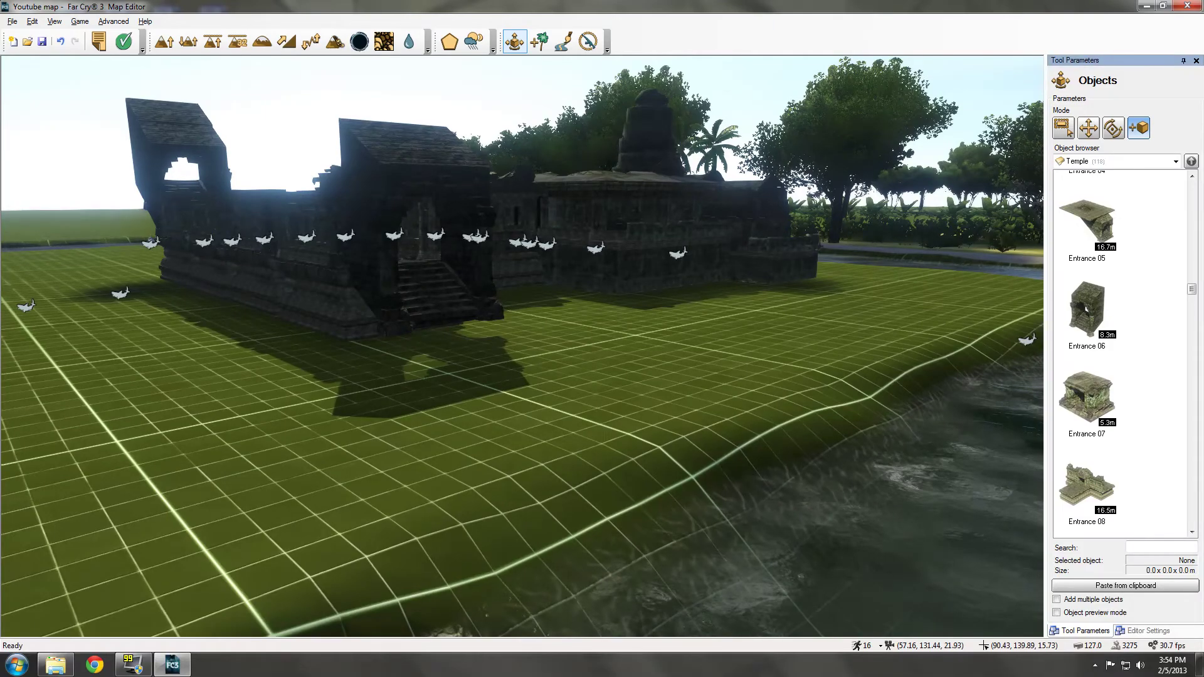
{"action": "scroll", "coordinate": [1120, 353], "scroll_direction": "down", "scroll_amount": 1}
{"action": "scroll", "coordinate": [1121, 353], "scroll_direction": "down", "scroll_amount": 2}
{"action": "scroll", "coordinate": [1120, 353], "scroll_direction": "down", "scroll_amount": 1}
{"action": "scroll", "coordinate": [1121, 353], "scroll_direction": "down", "scroll_amount": 1}
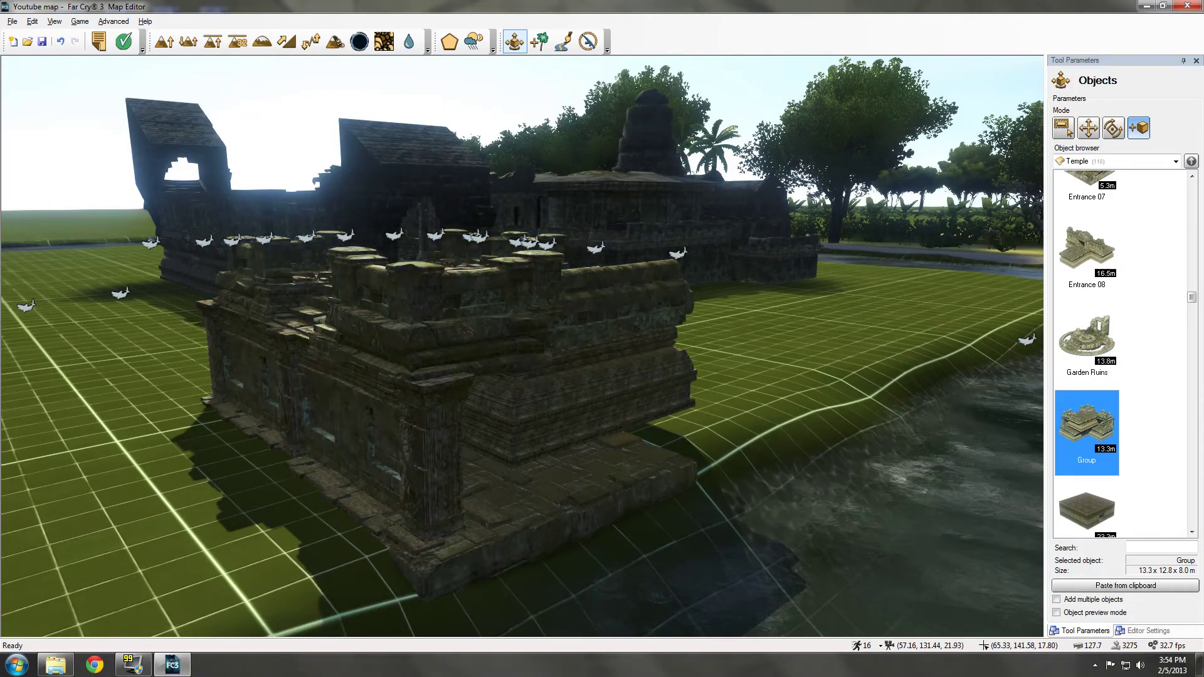
{"action": "scroll", "coordinate": [523, 346], "scroll_direction": "down", "scroll_amount": 3}
{"action": "scroll", "coordinate": [522, 346], "scroll_direction": "down", "scroll_amount": 2}
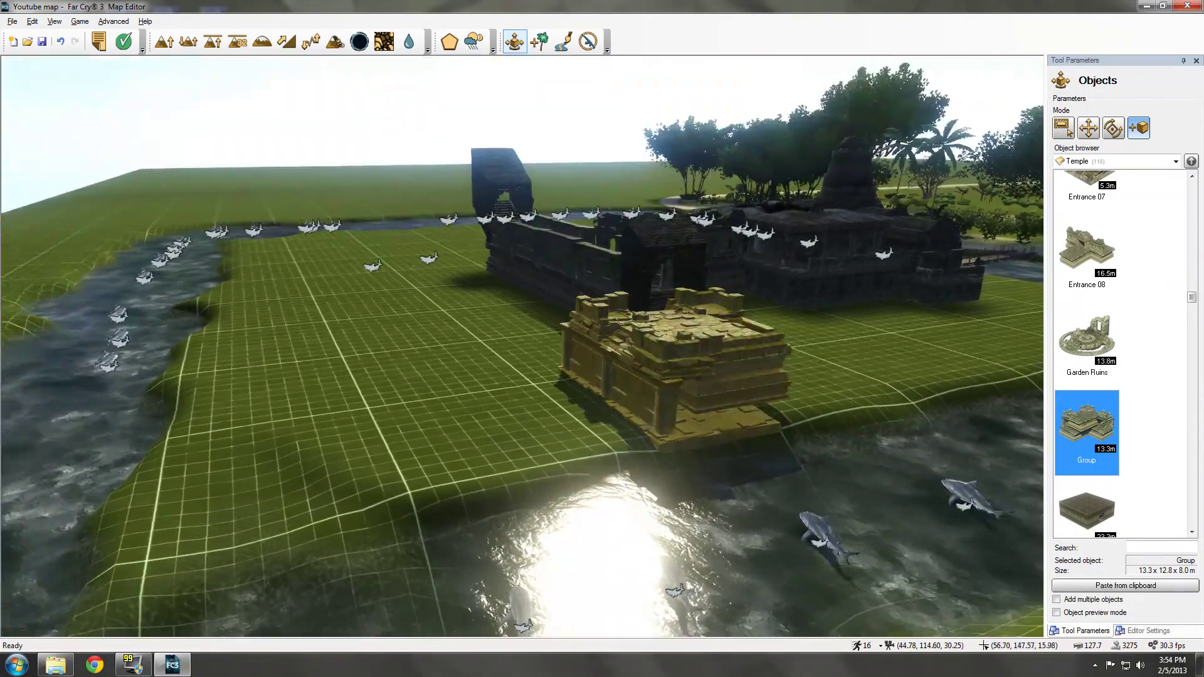
{"action": "scroll", "coordinate": [522, 347], "scroll_direction": "up", "scroll_amount": 2}
{"action": "scroll", "coordinate": [523, 346], "scroll_direction": "up", "scroll_amount": 2}
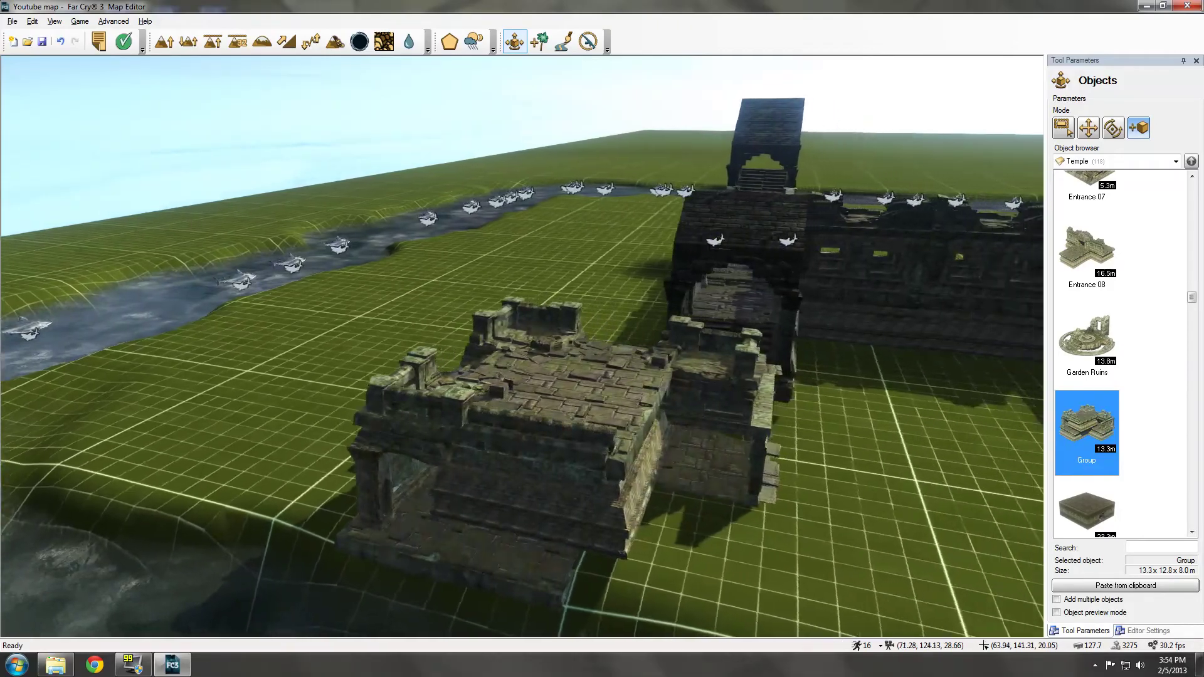
{"action": "scroll", "coordinate": [523, 347], "scroll_direction": "up", "scroll_amount": 2}
{"action": "scroll", "coordinate": [522, 347], "scroll_direction": "up", "scroll_amount": 2}
{"action": "scroll", "coordinate": [523, 346], "scroll_direction": "up", "scroll_amount": 2}
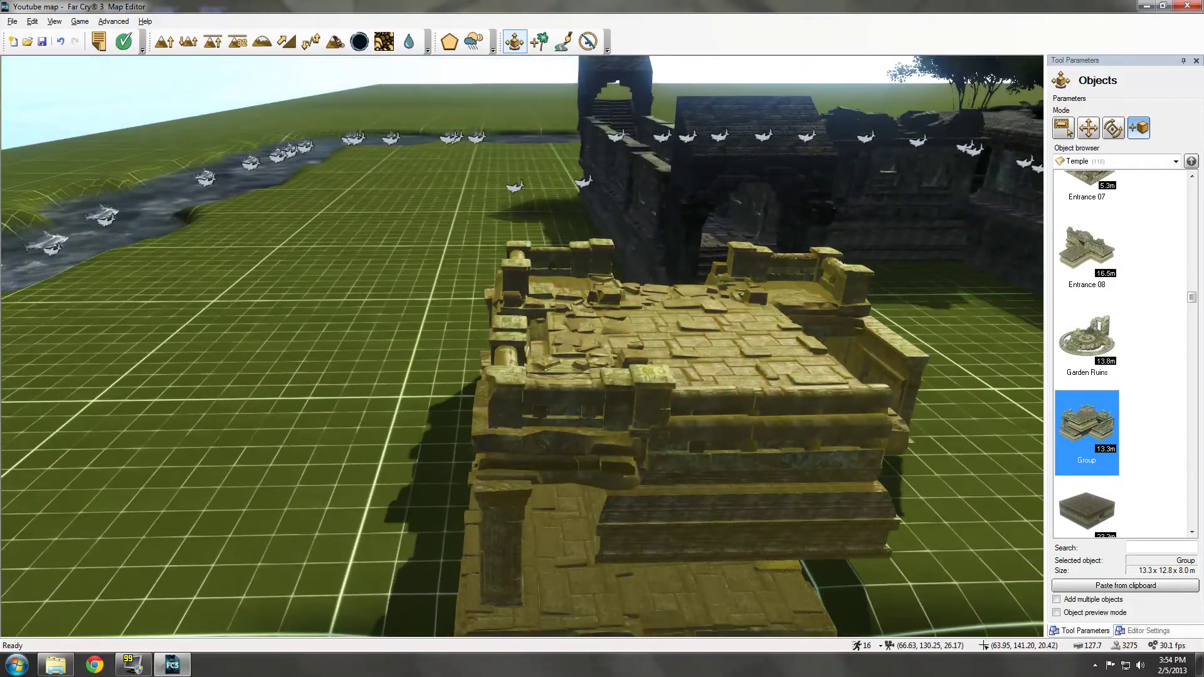
{"action": "scroll", "coordinate": [523, 347], "scroll_direction": "down", "scroll_amount": 2}
{"action": "scroll", "coordinate": [522, 347], "scroll_direction": "down", "scroll_amount": 2}
{"action": "scroll", "coordinate": [522, 347], "scroll_direction": "up", "scroll_amount": 2}
{"action": "scroll", "coordinate": [522, 347], "scroll_direction": "up", "scroll_amount": 2}
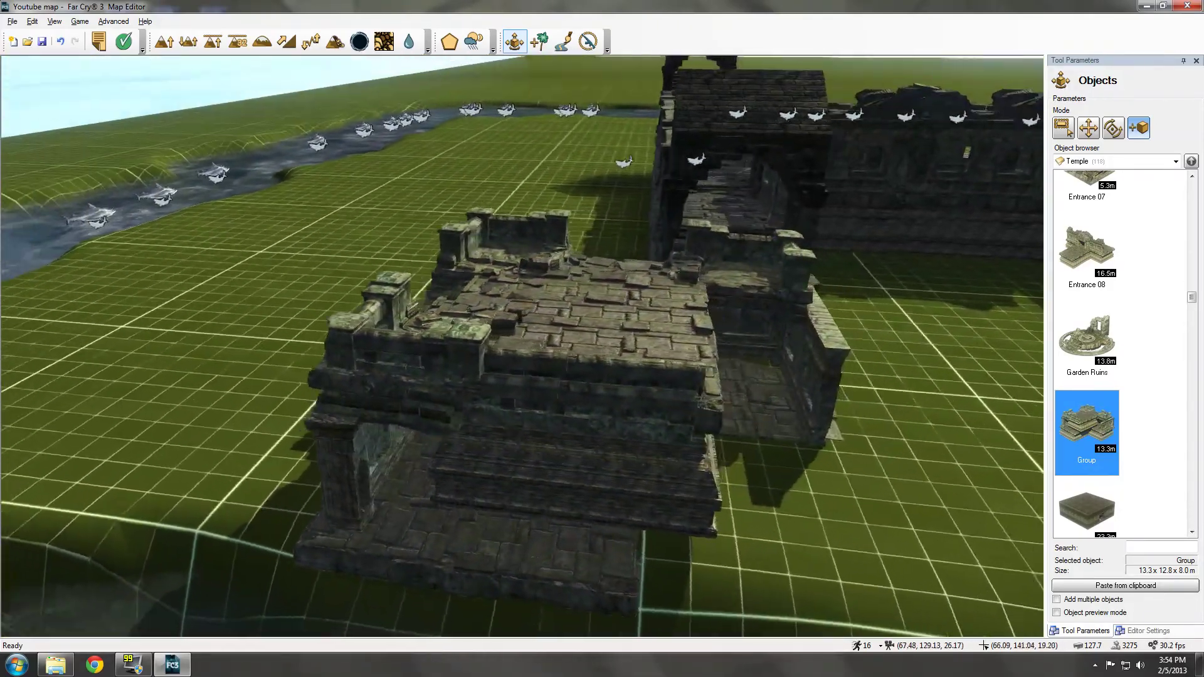
{"action": "scroll", "coordinate": [522, 346], "scroll_direction": "down", "scroll_amount": 2}
{"action": "scroll", "coordinate": [523, 346], "scroll_direction": "down", "scroll_amount": 2}
{"action": "scroll", "coordinate": [522, 347], "scroll_direction": "down", "scroll_amount": 2}
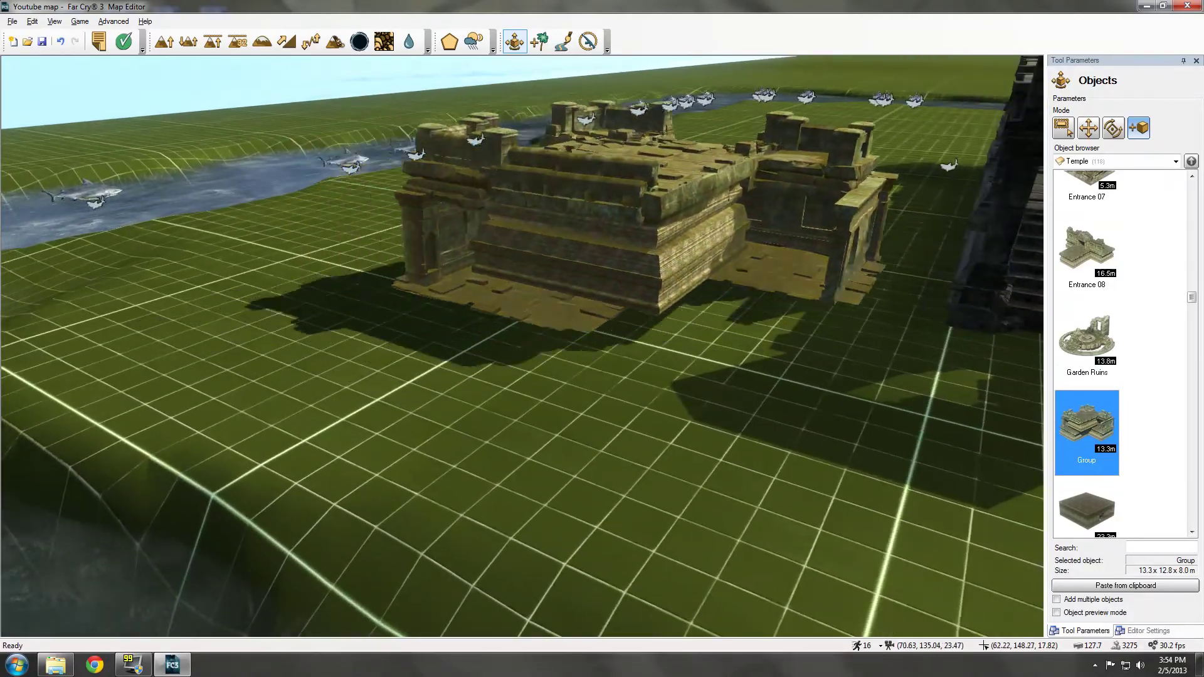
{"action": "scroll", "coordinate": [522, 346], "scroll_direction": "down", "scroll_amount": 2}
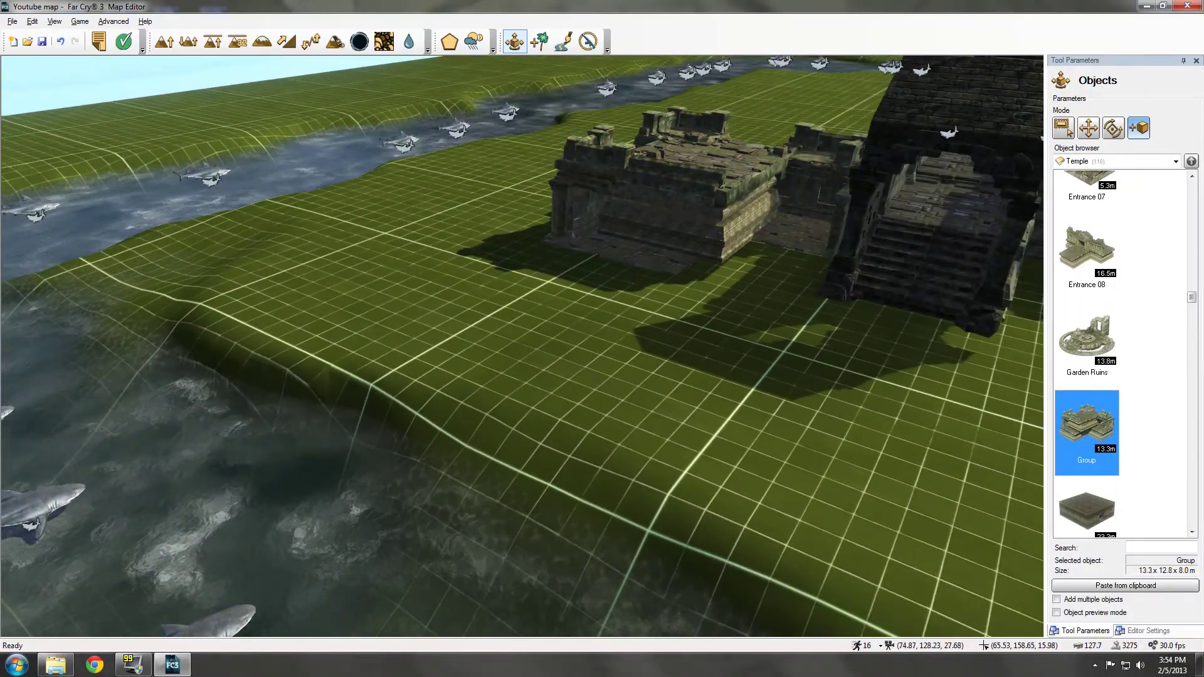
{"action": "scroll", "coordinate": [522, 346], "scroll_direction": "up", "scroll_amount": 2}
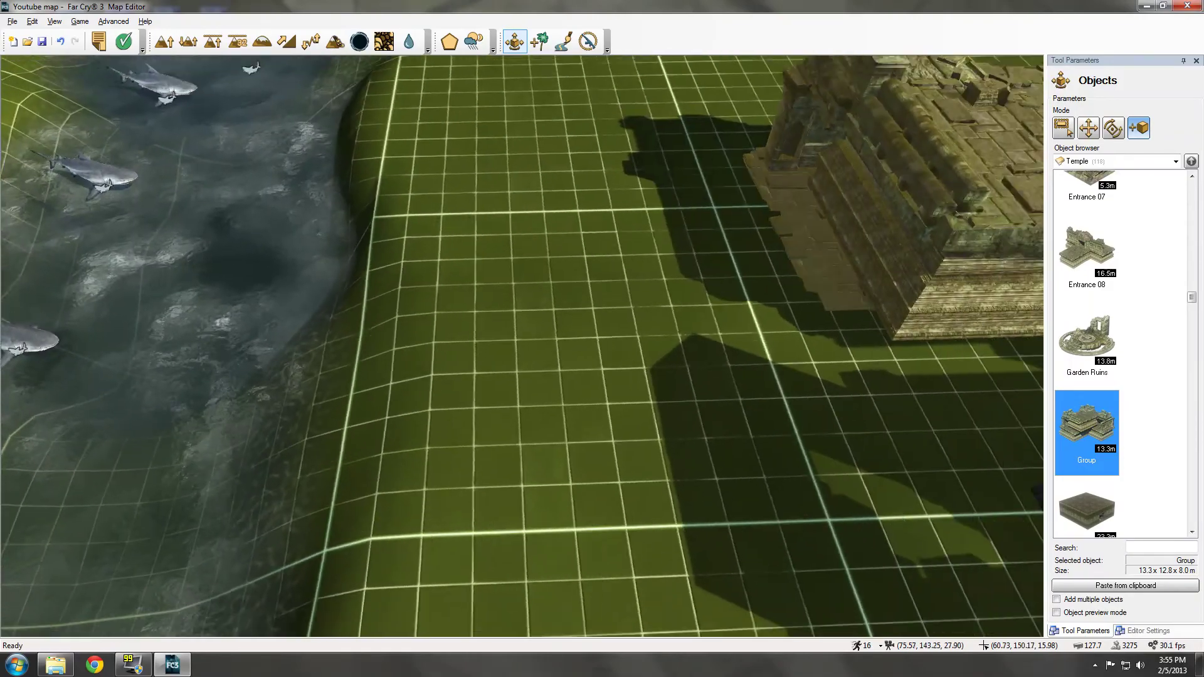
Step: Place the water-filled Garden Ruins fountain directly in front of the stair gateway
{"action": "key", "text": "Up"}
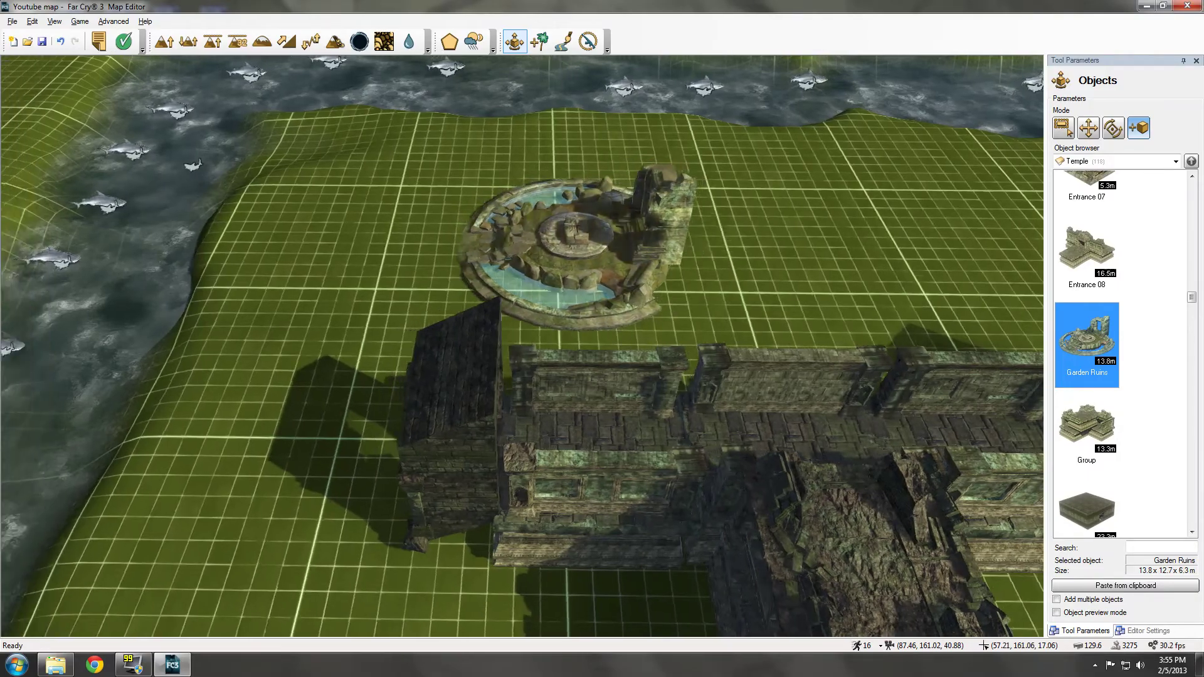
{"action": "middle_click_drag", "start_coordinate": [537, 246], "coordinate": [744, 230]}
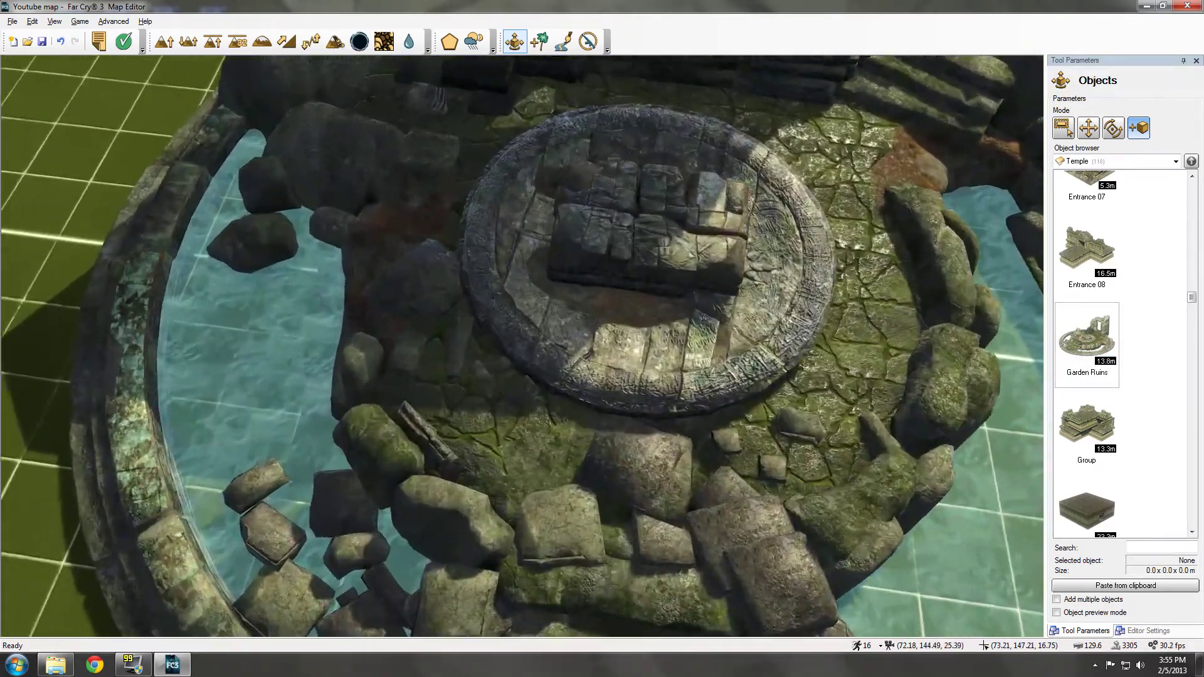
{"action": "right_click_drag", "start_coordinate": [522, 348], "coordinate": [523, 283]}
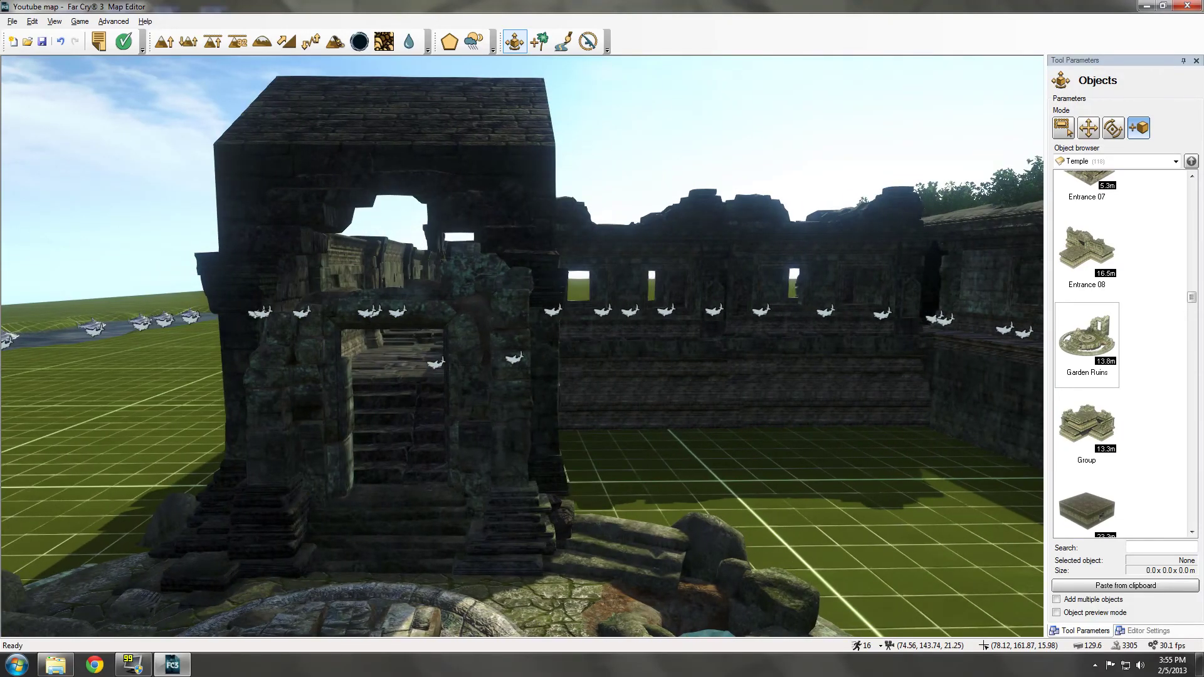
{"action": "right_click_drag", "start_coordinate": [522, 282], "coordinate": [522, 282]}
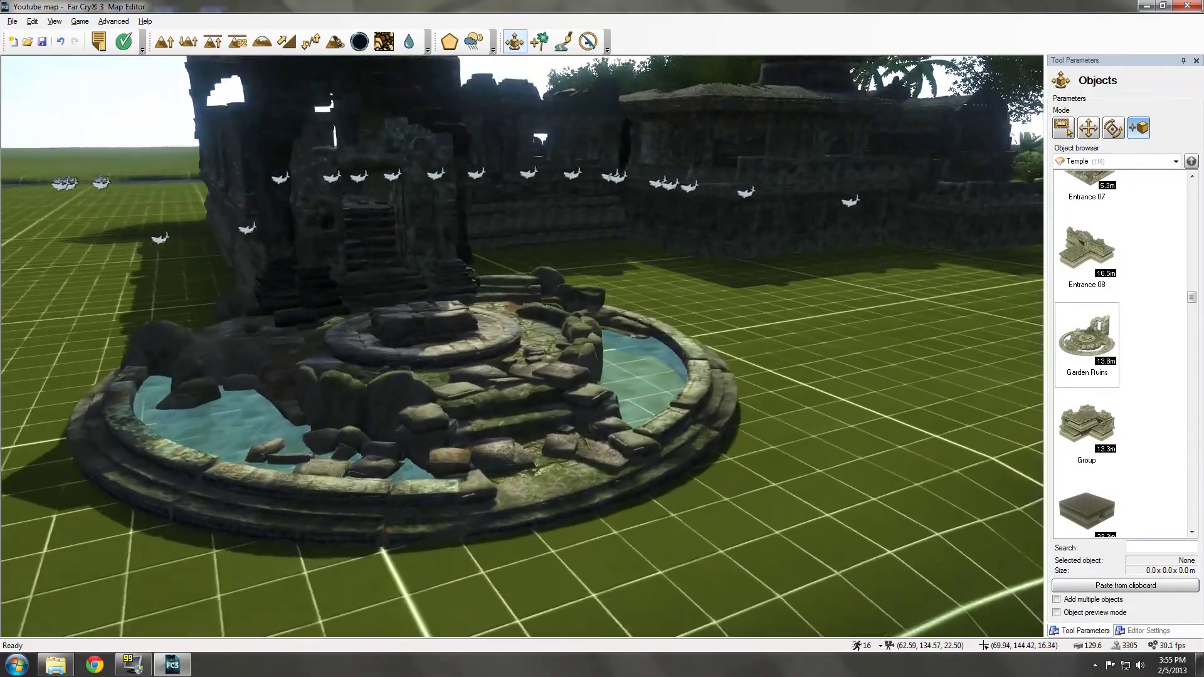